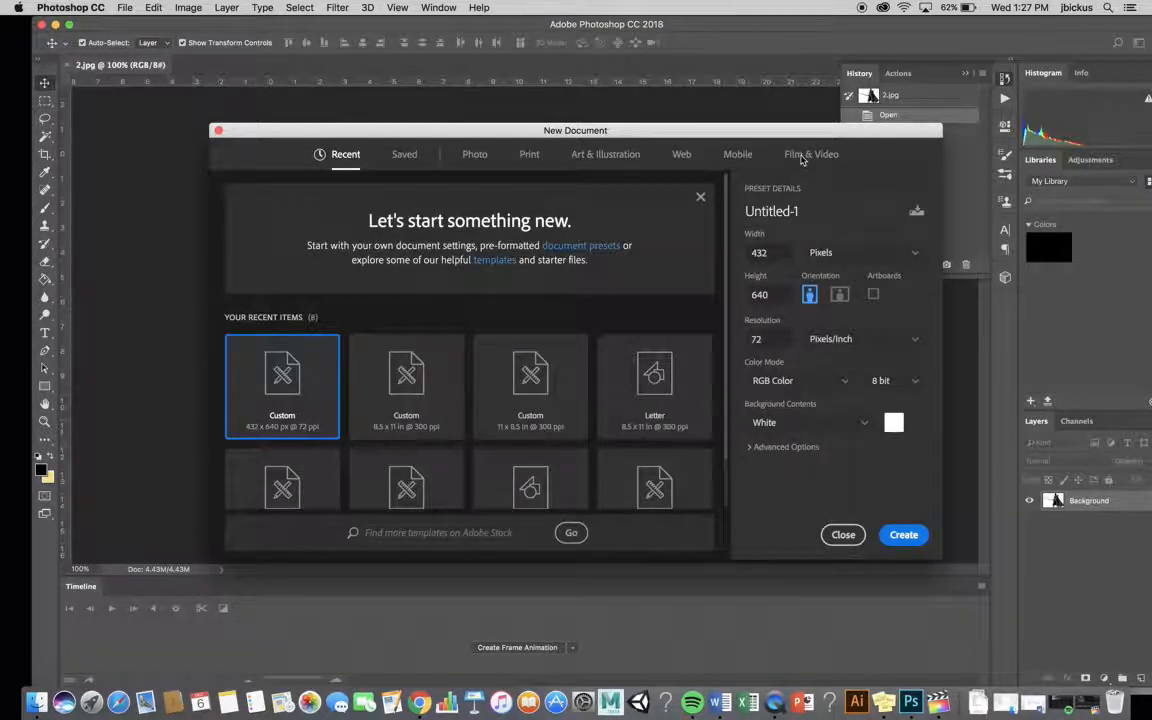
Step: Create an HDTV 1080p film document of 1920 x 1080 px and bring the Darth Vader image from Chrome into it
click(802, 157)
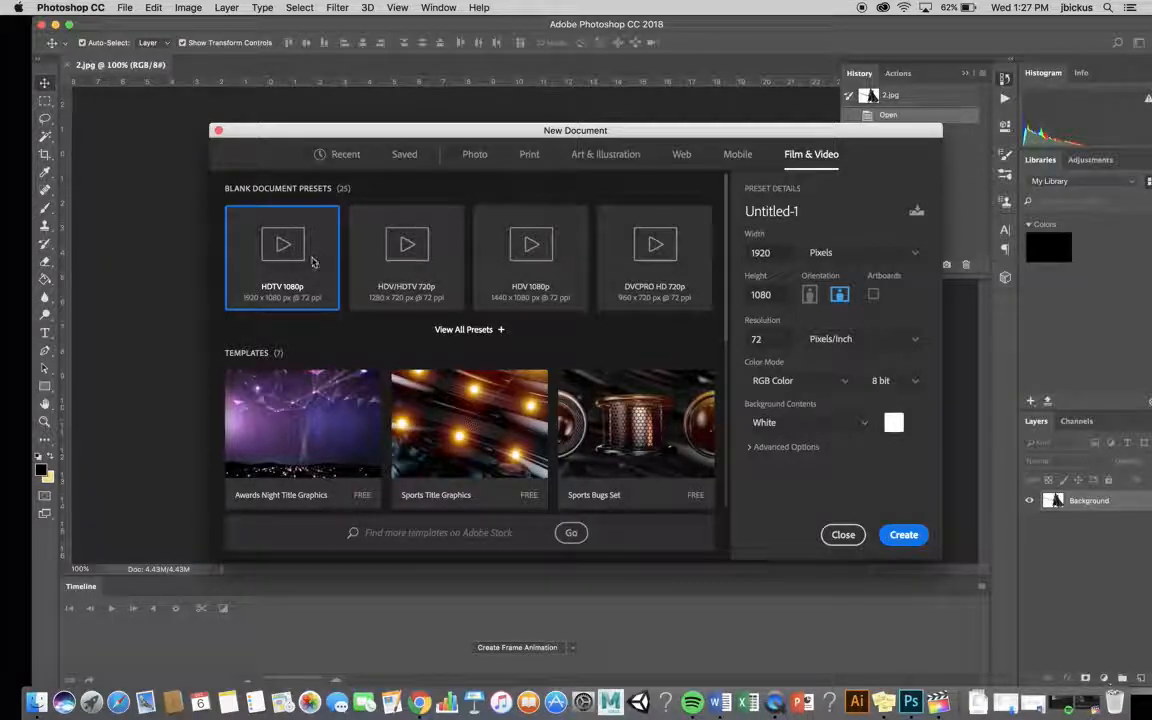
click(906, 536)
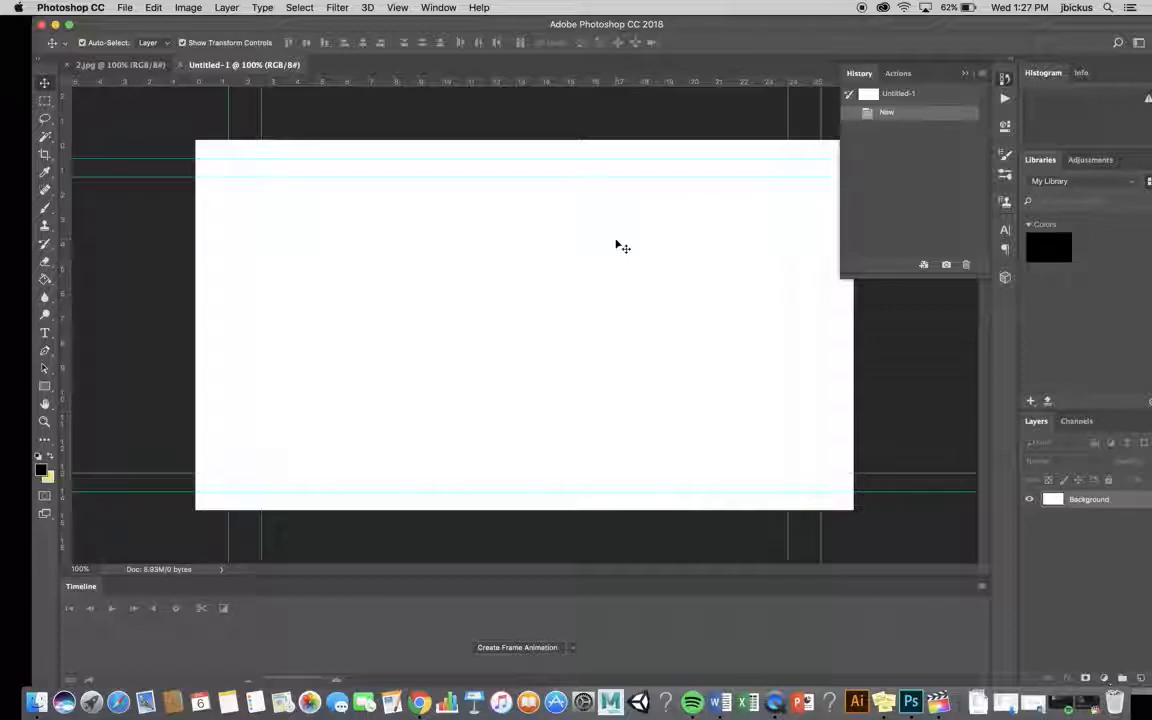
click(419, 703)
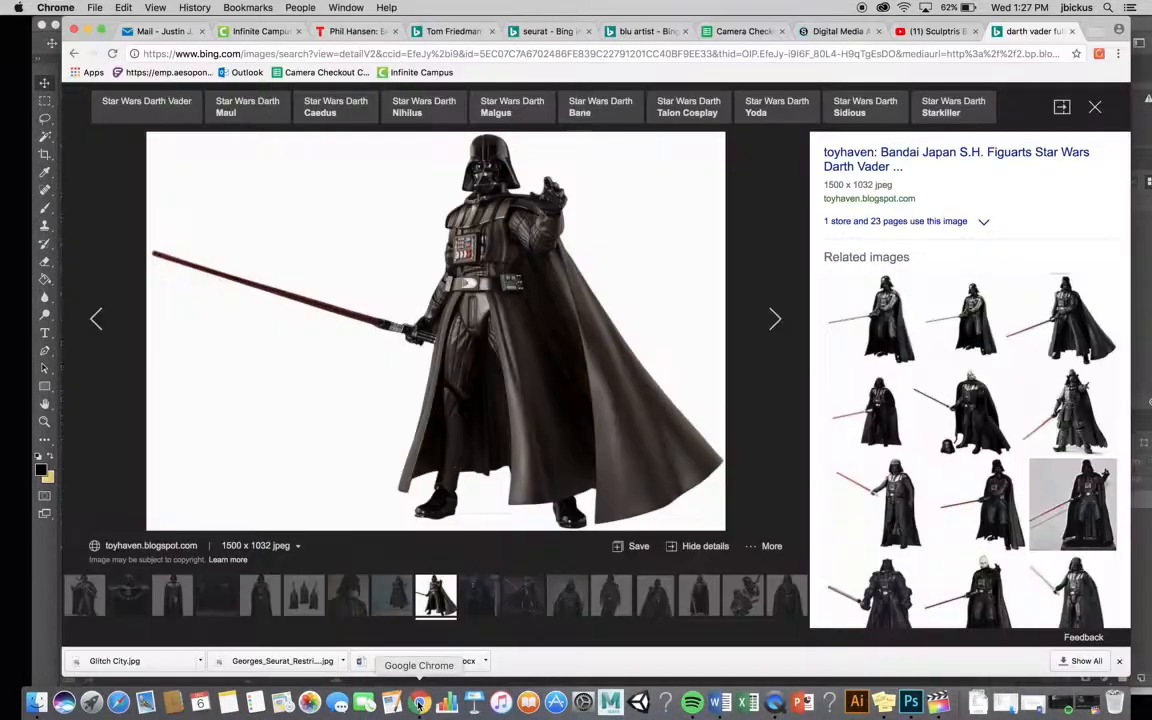
drag(176, 23, 645, 30)
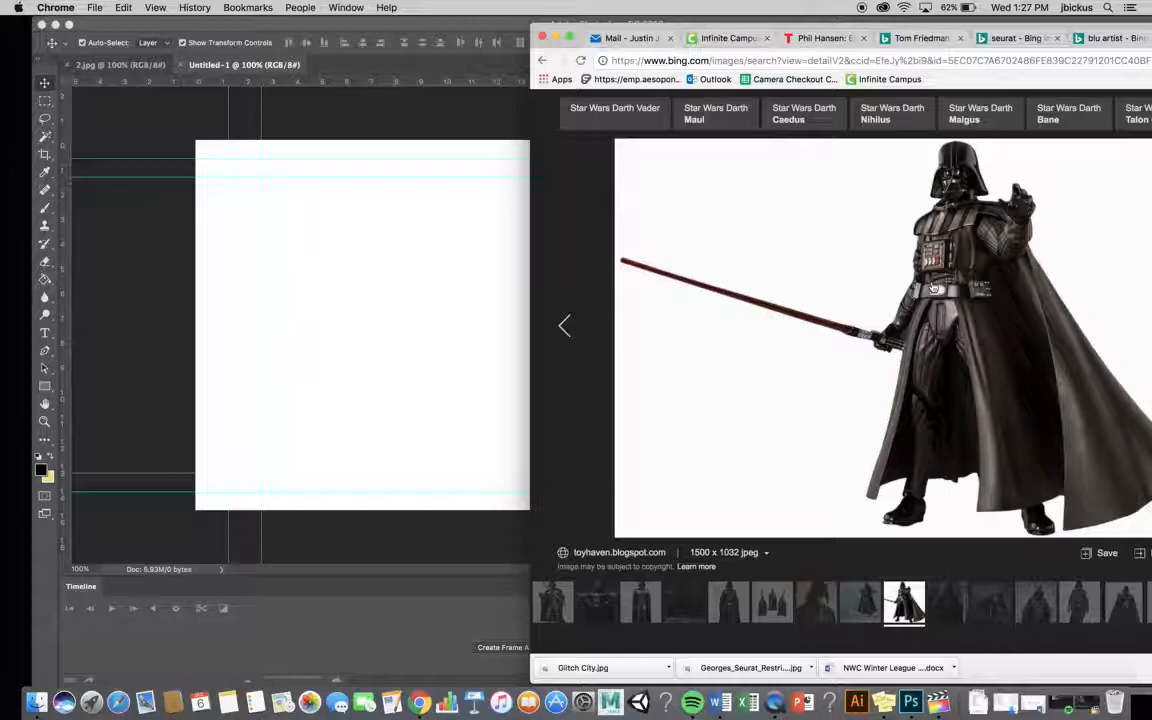
drag(933, 288, 423, 333)
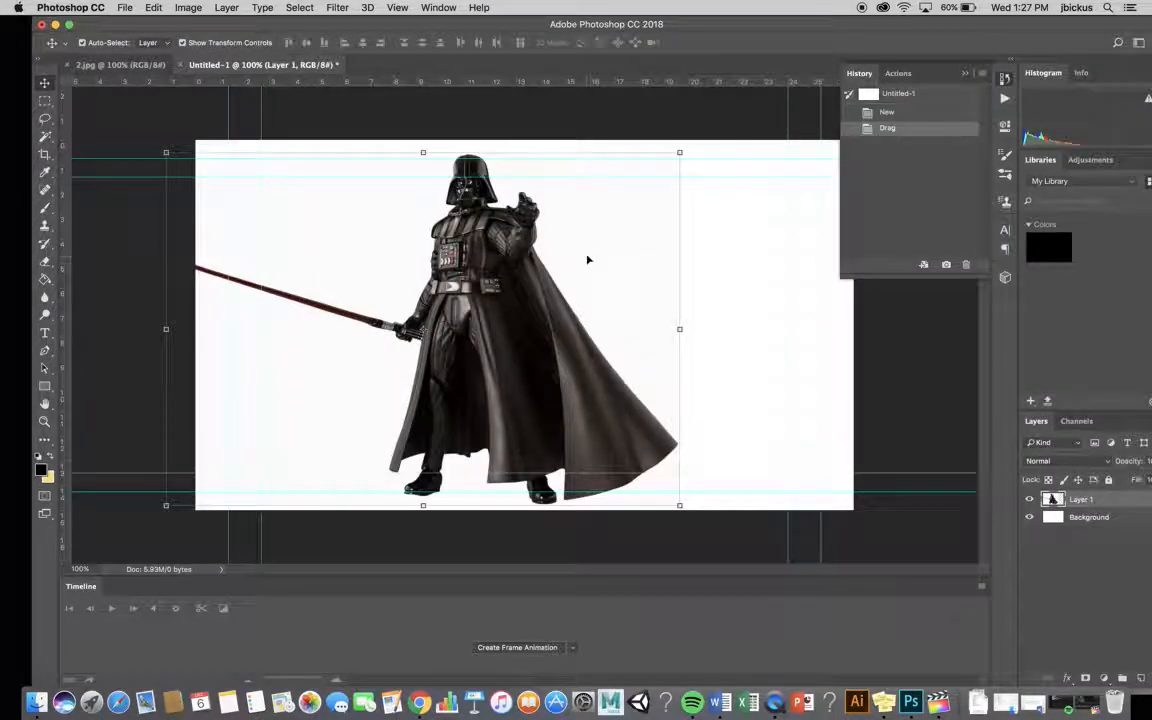
Step: Scale the Darth Vader image down proportionally and reposition it so the whole figure fits inside the canvas guides
drag(627, 239, 686, 228)
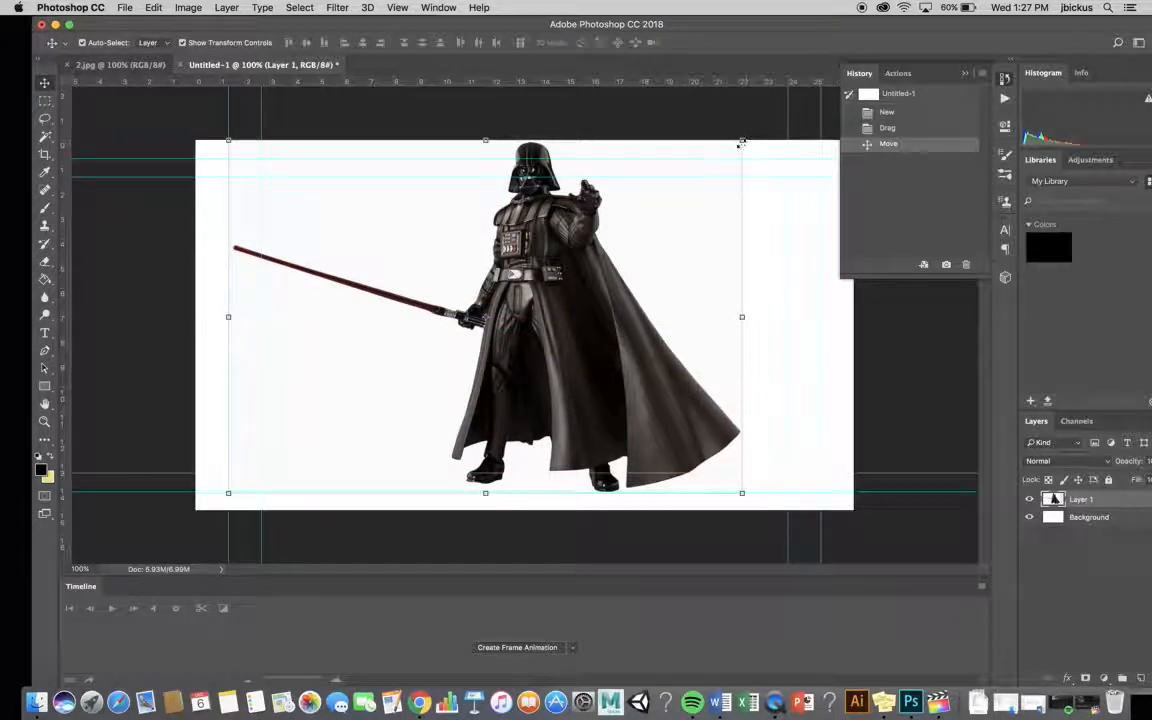
drag(741, 140, 690, 176)
drag(633, 213, 666, 201)
key(Return)
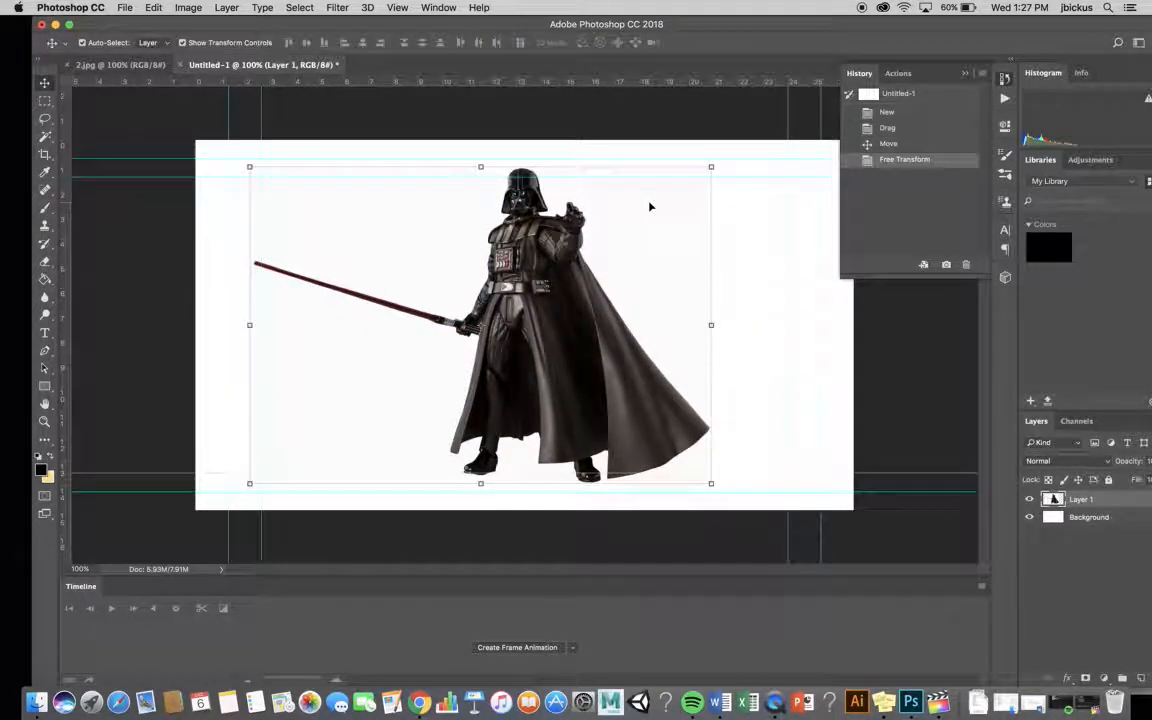
drag(711, 165, 684, 184)
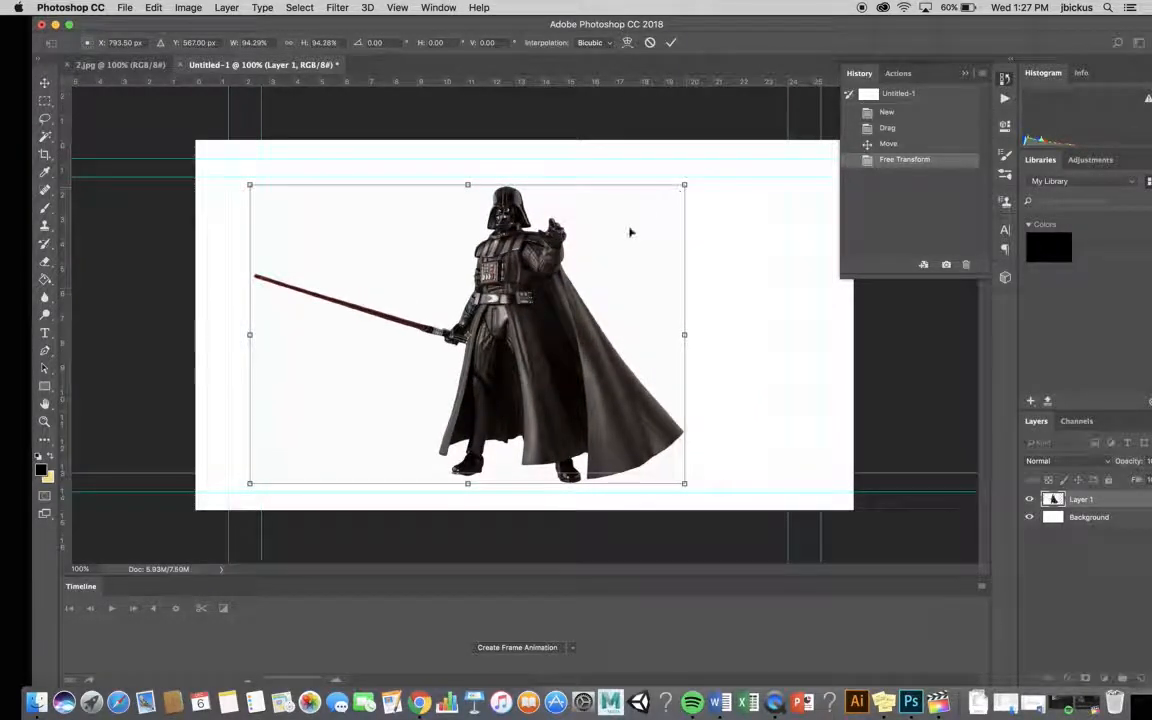
key(Return)
Step: Select the white backdrop around Darth Vader with the Magic Wand and delete it
key(w)
click(385, 260)
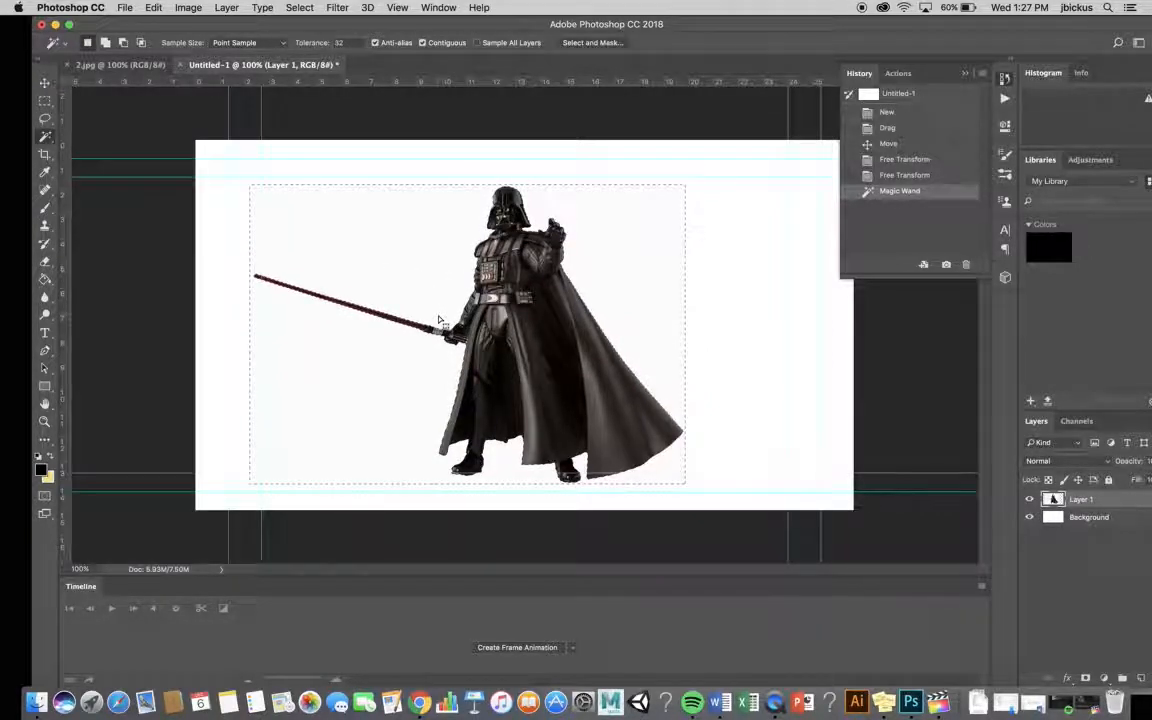
key(Delete)
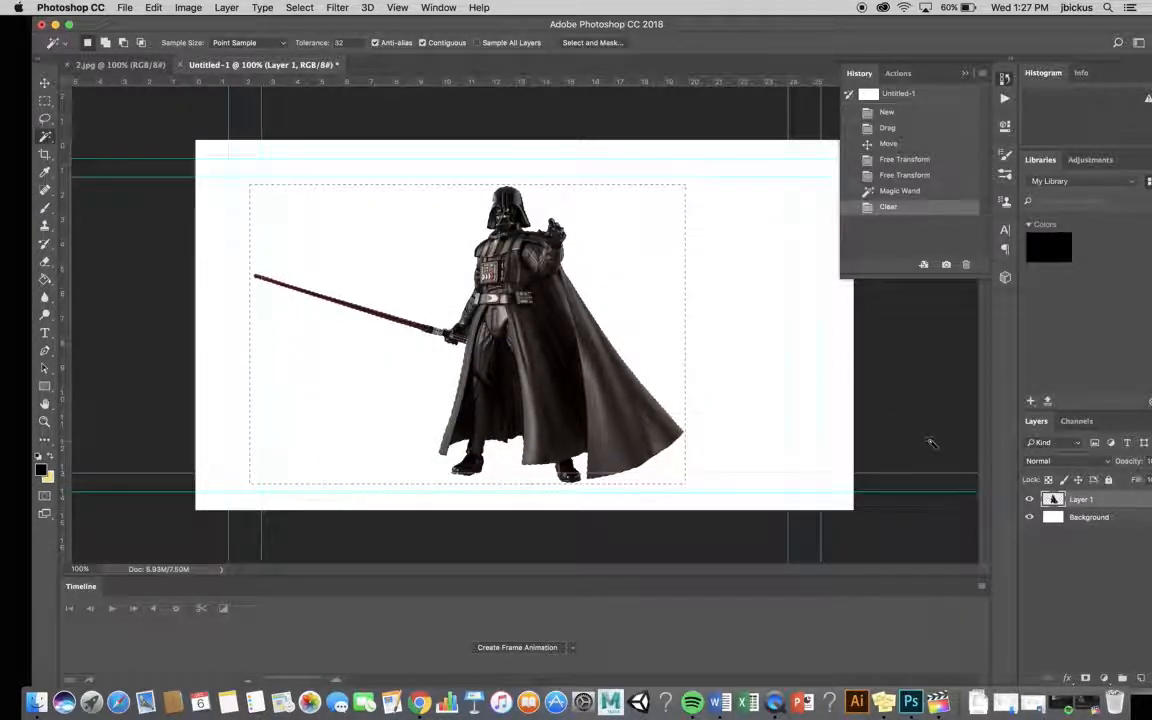
Step: Add a new layer beneath the figure, clear the selection, and fill the entire new layer with black
double_click(969, 25)
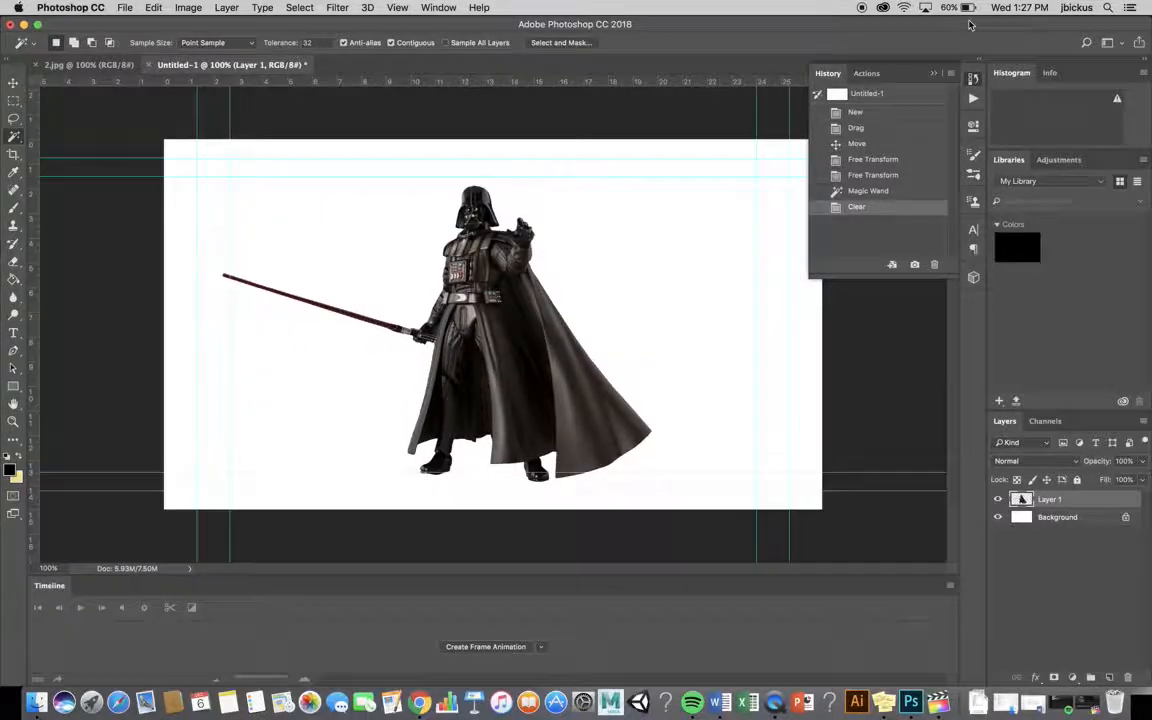
click(1109, 678)
drag(1077, 501, 1075, 524)
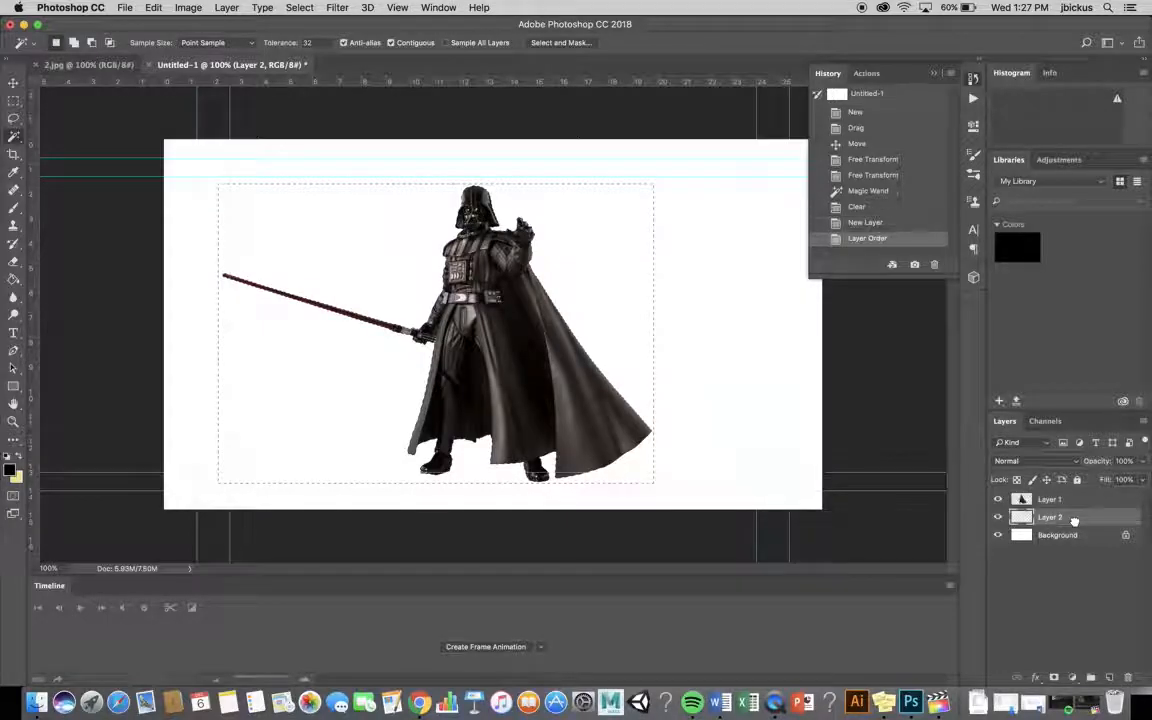
click(19, 286)
click(284, 371)
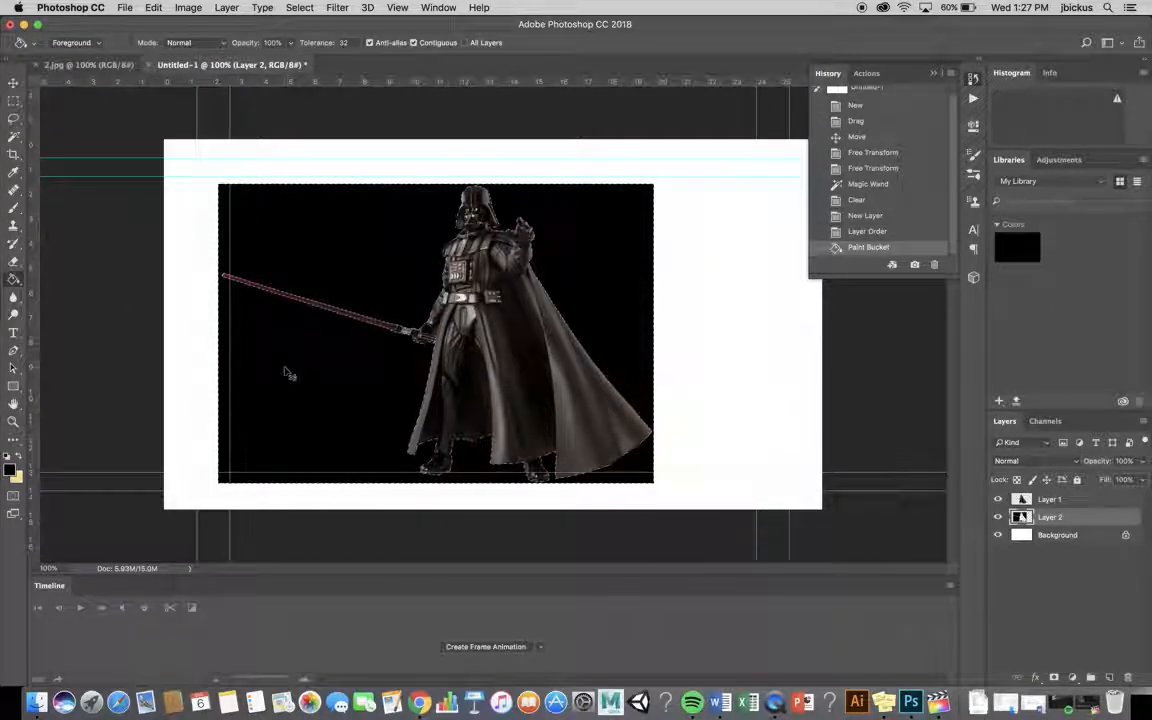
key(super+z)
key(super+d)
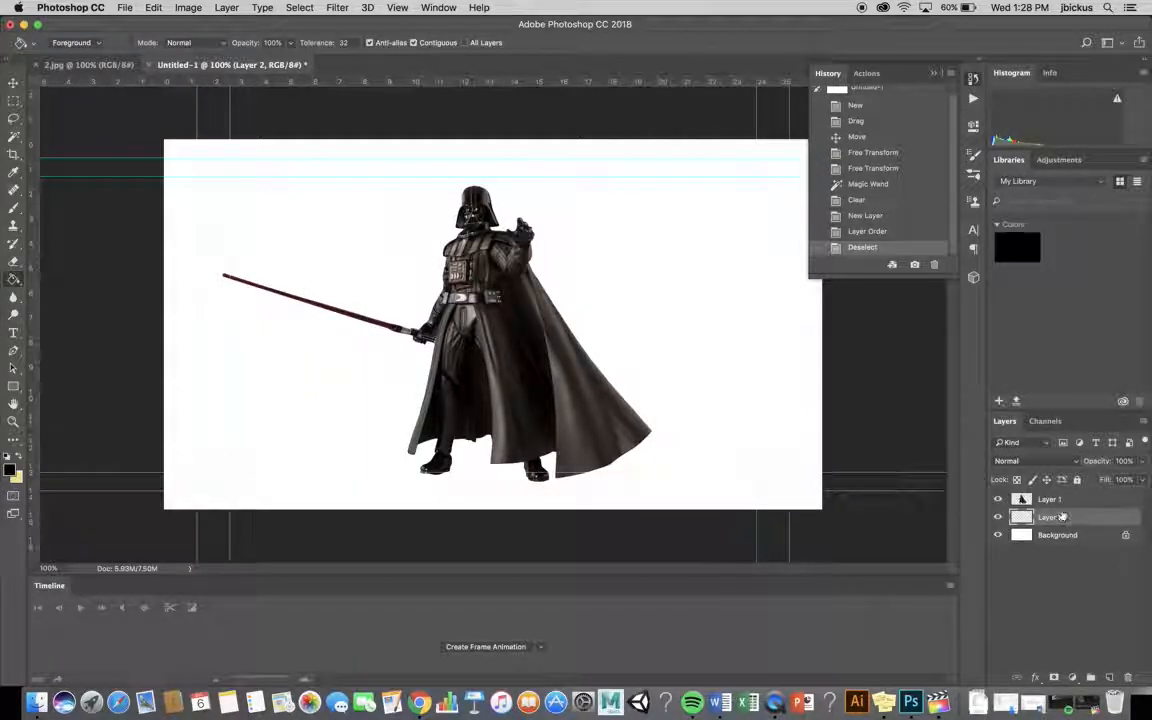
click(334, 411)
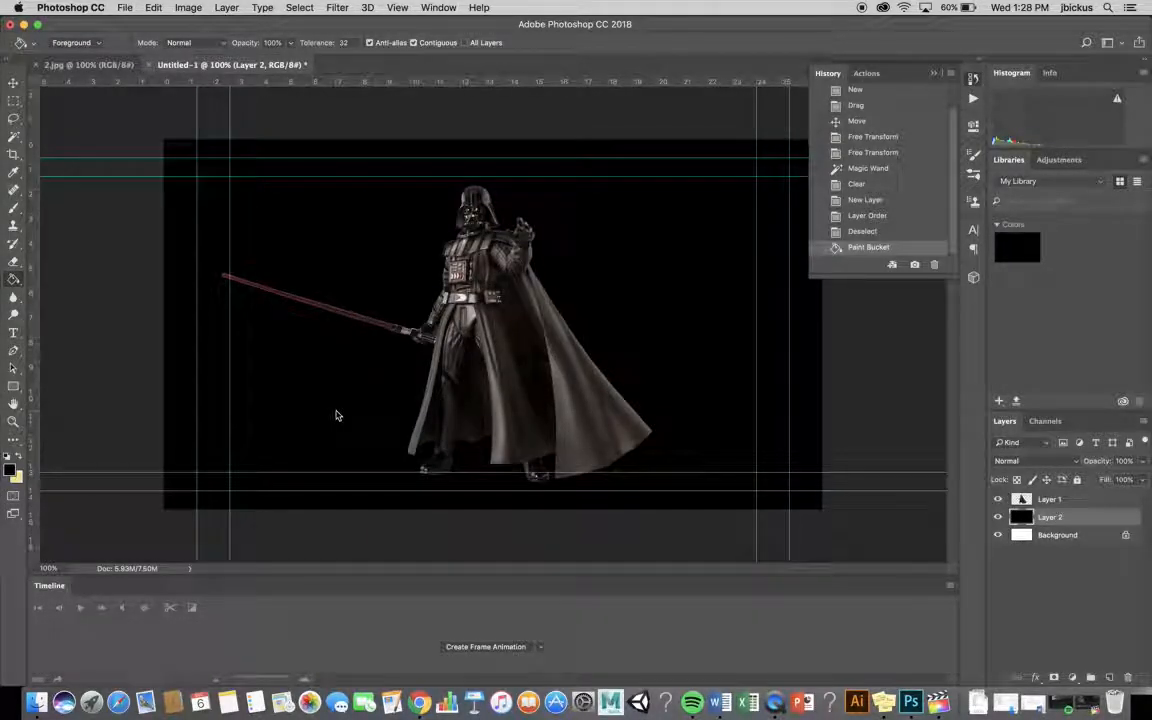
Step: Move the Darth Vader figure slightly to the right on the canvas
click(13, 82)
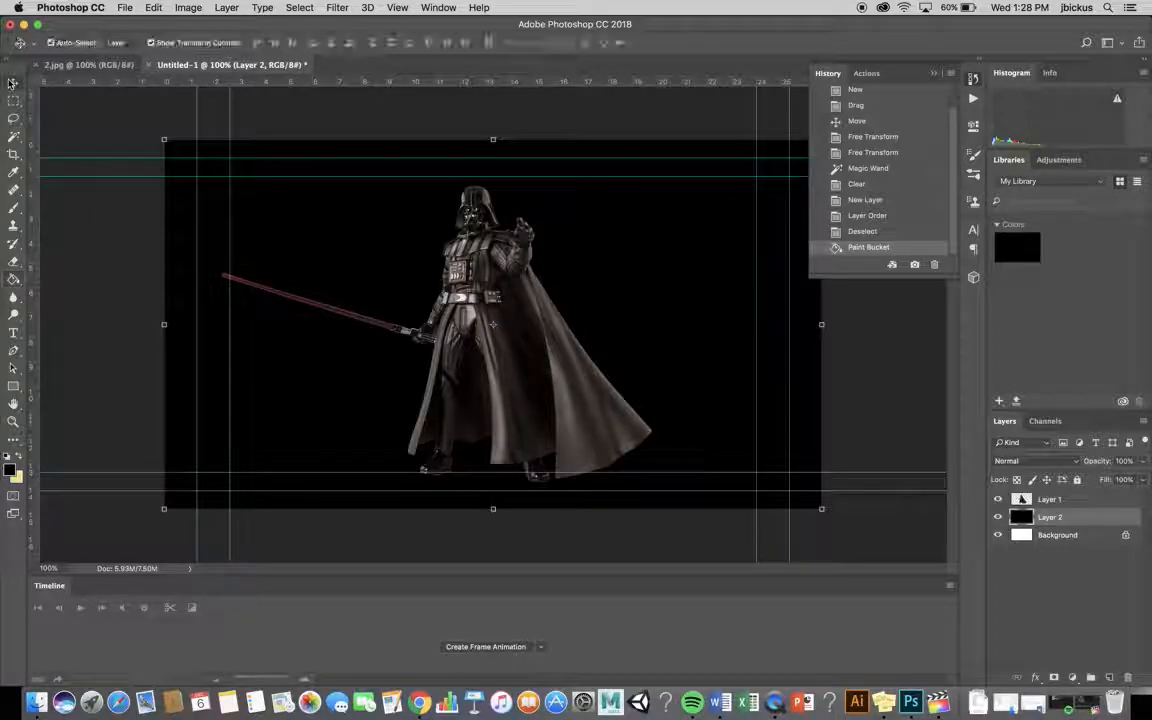
drag(477, 271, 495, 272)
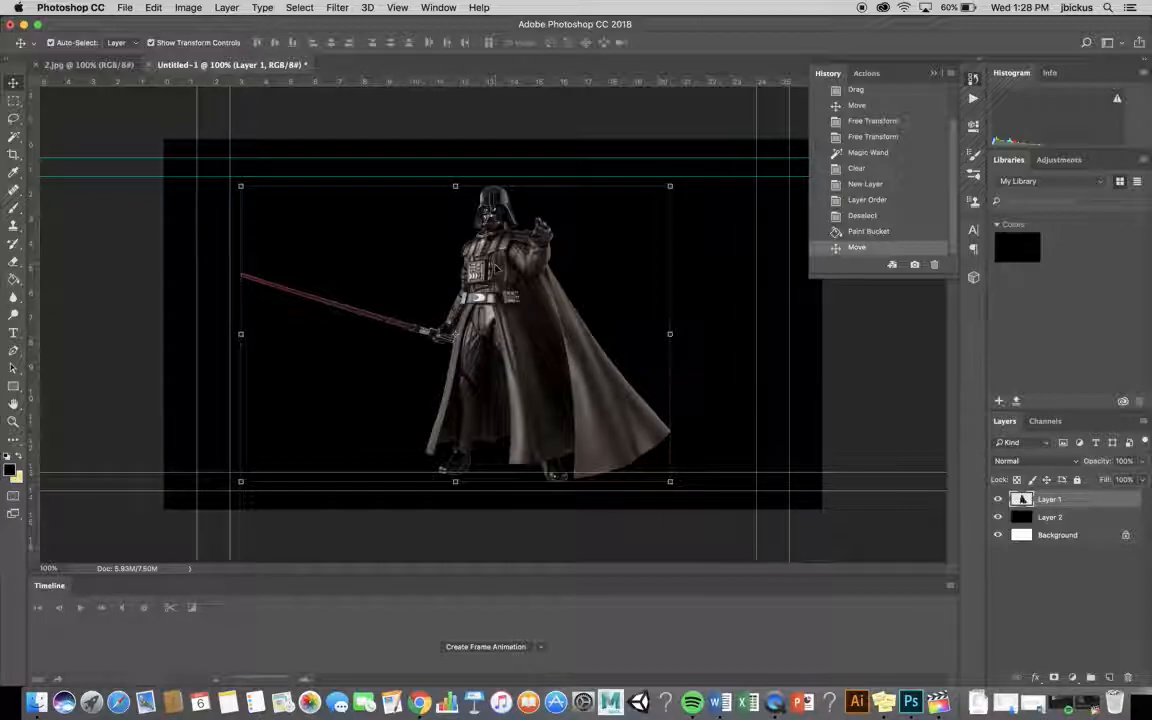
Step: Start a Gradient Map on the figure layer with a black starting stop and a blue #0c3ca7 stop at 28%
click(188, 7)
mouse_move(205, 46)
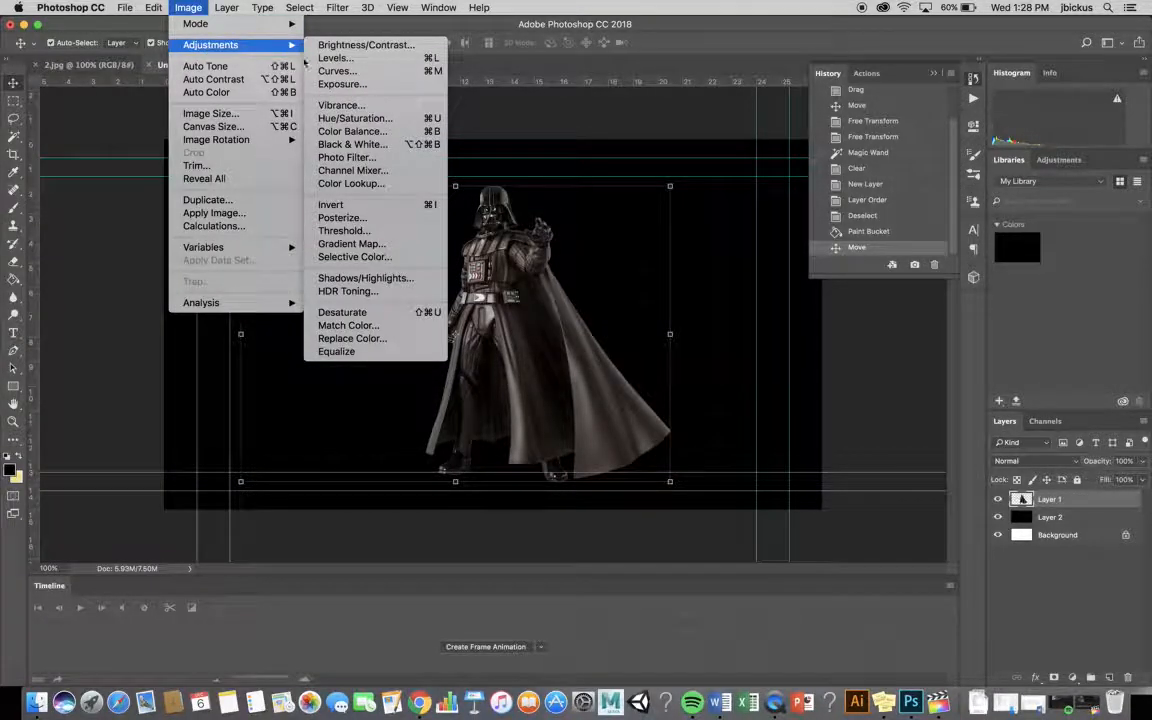
click(355, 243)
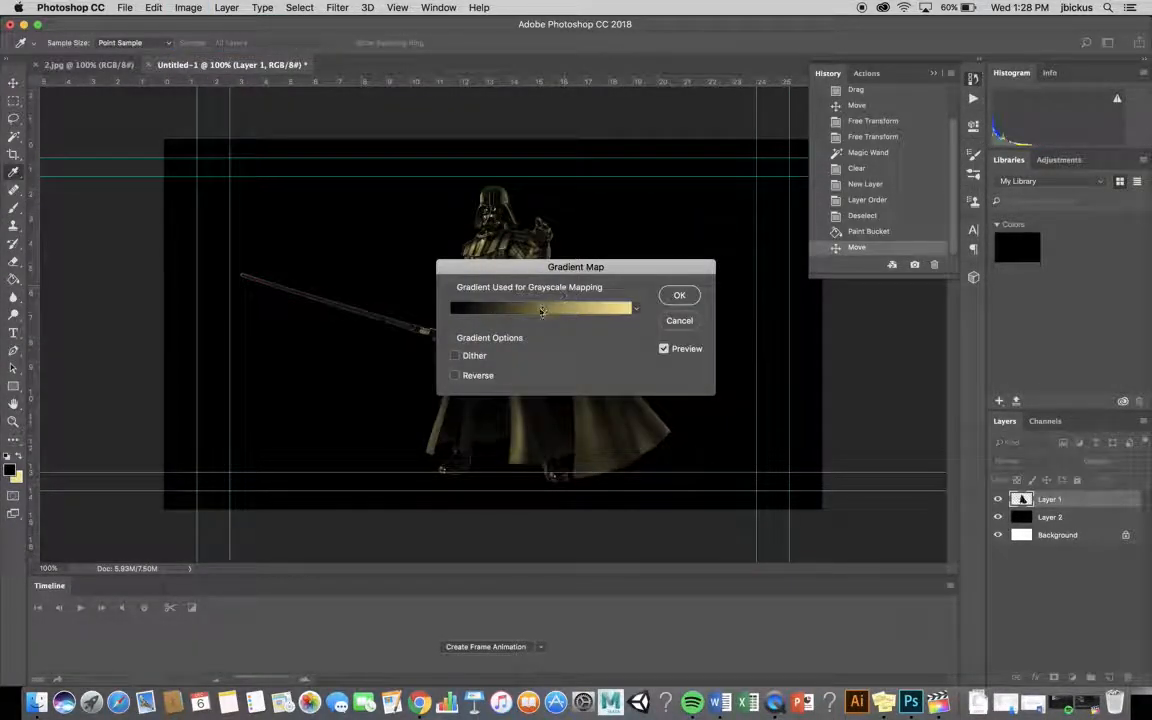
click(490, 306)
double_click(443, 400)
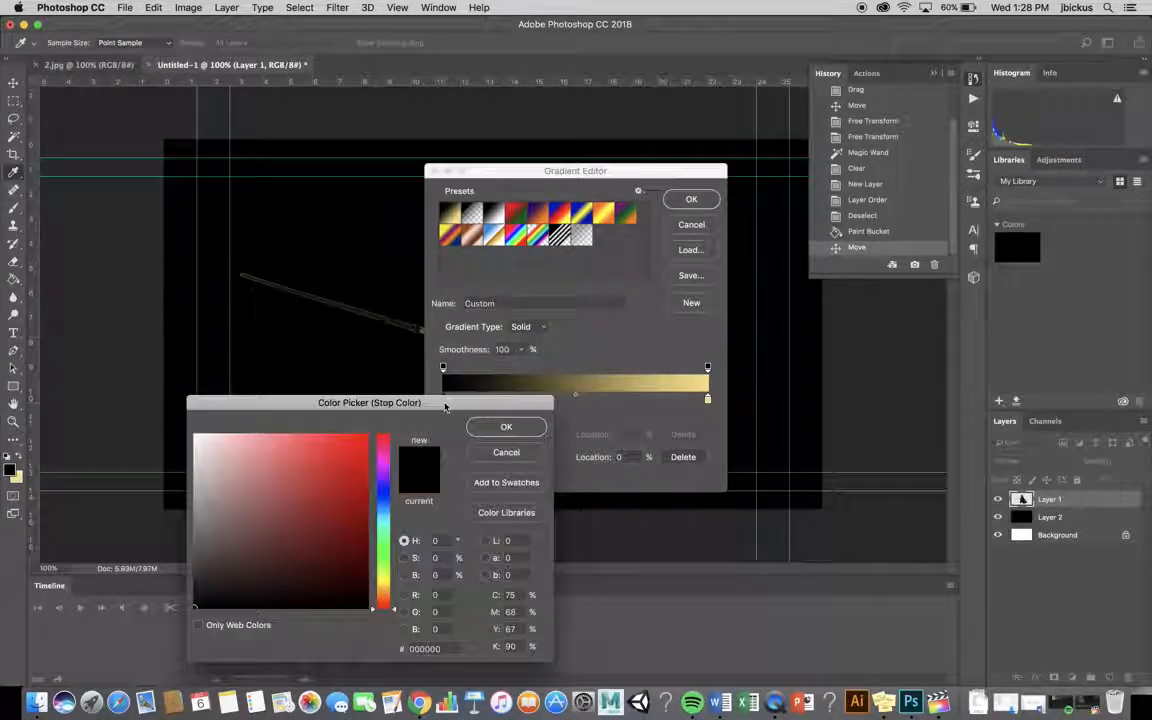
click(505, 427)
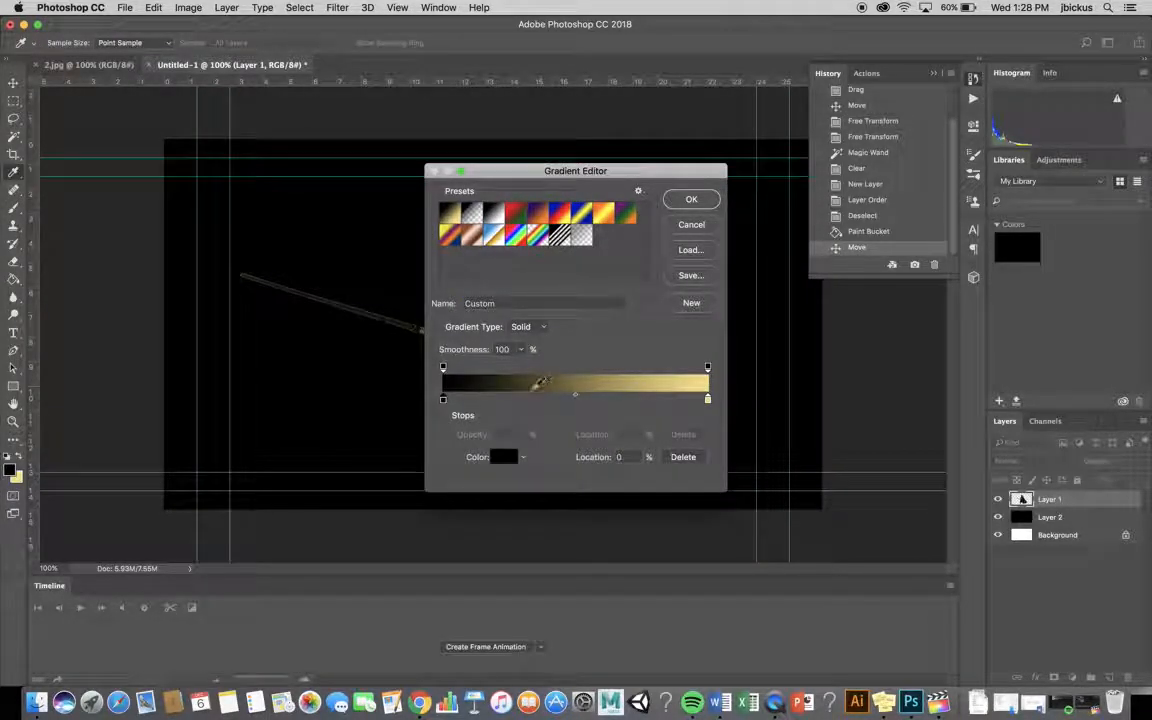
click(517, 400)
double_click(518, 402)
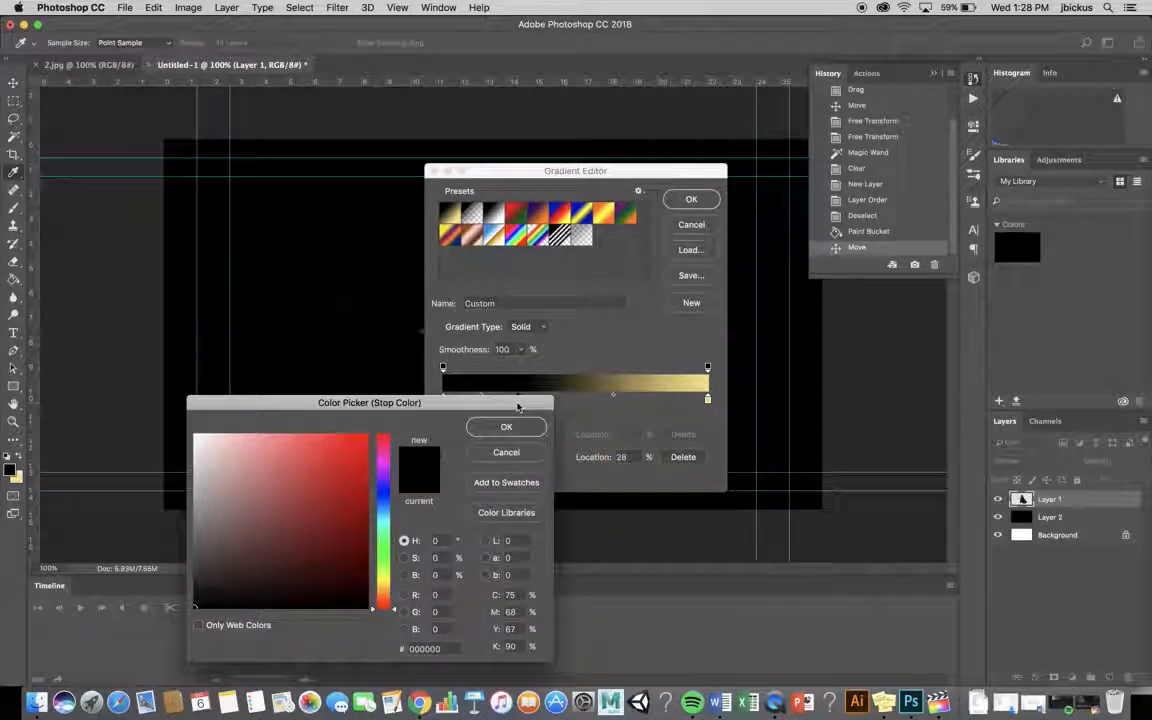
click(384, 501)
click(357, 494)
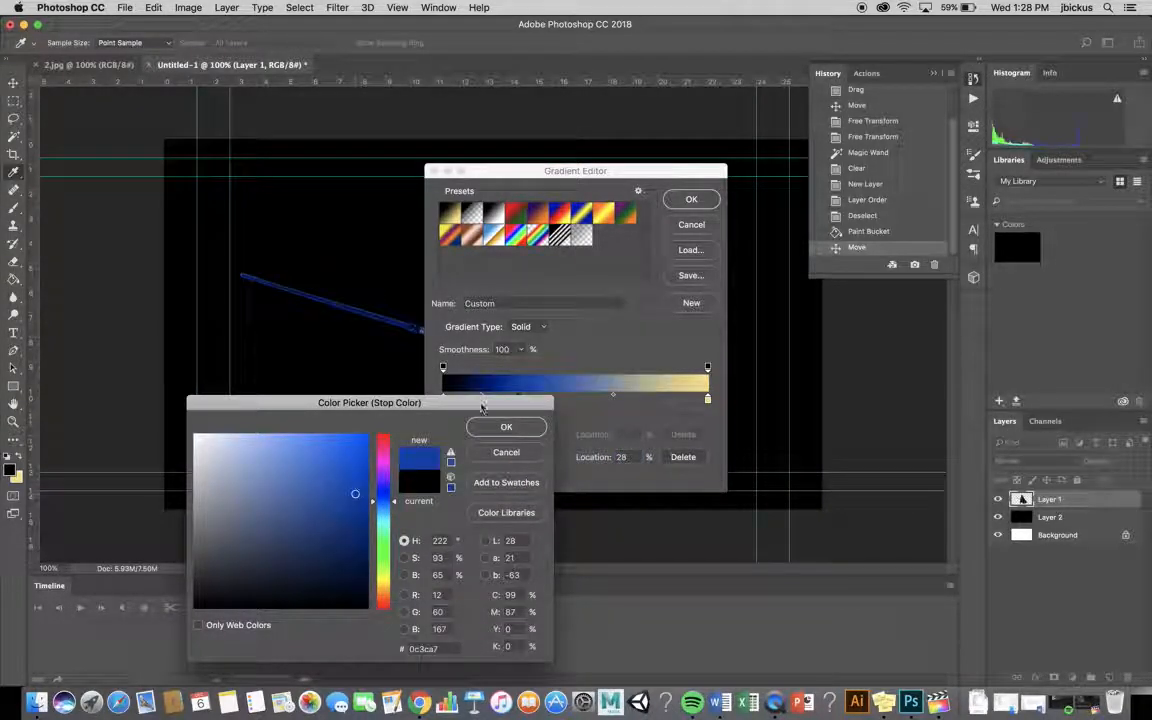
click(506, 427)
Step: Change the gradient's end stop to light cyan #a6f8f1
drag(590, 177, 261, 144)
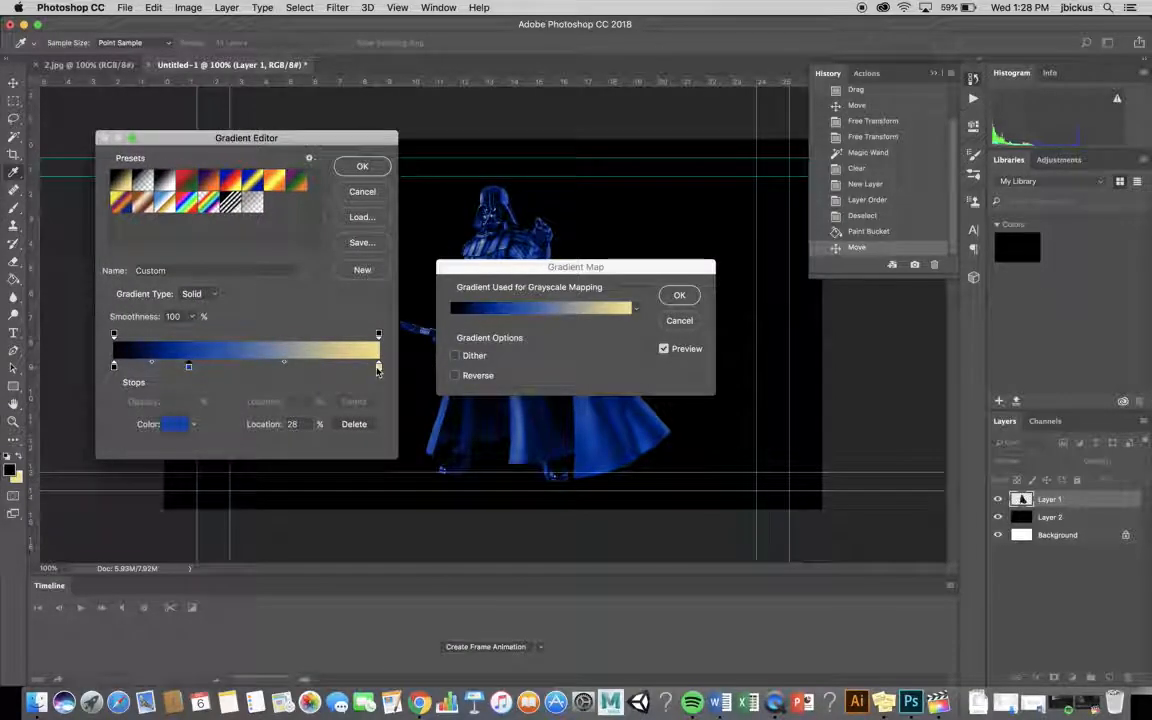
click(378, 368)
double_click(379, 368)
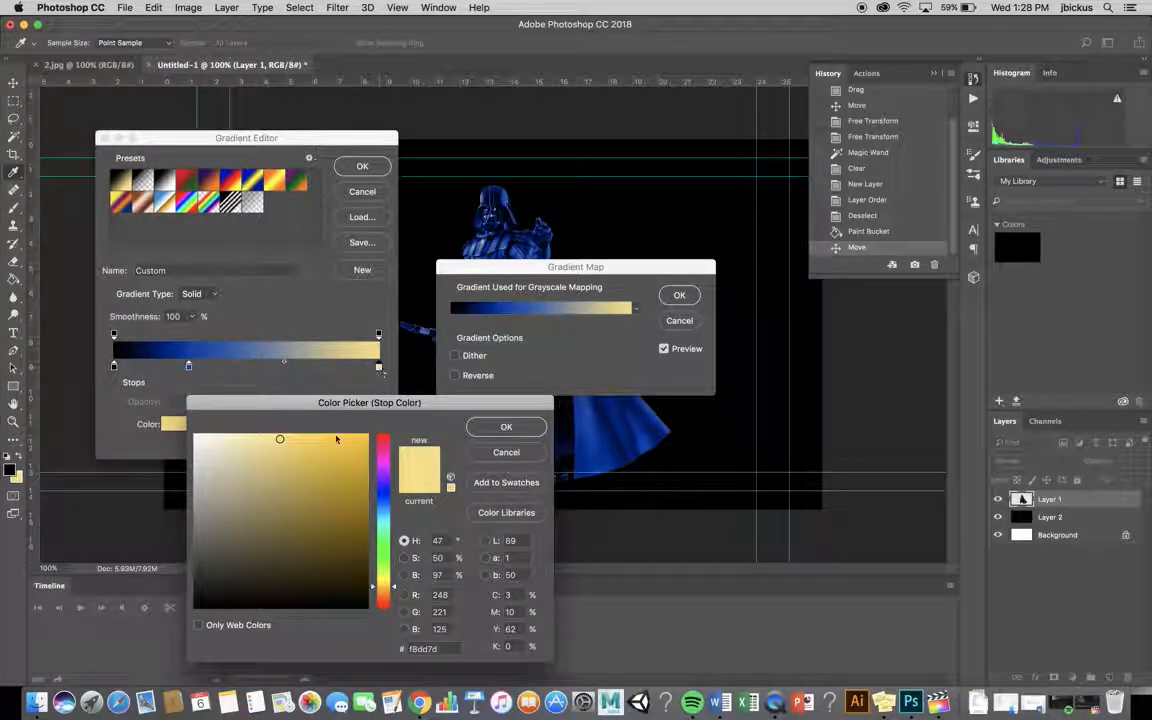
click(388, 524)
click(254, 439)
click(251, 438)
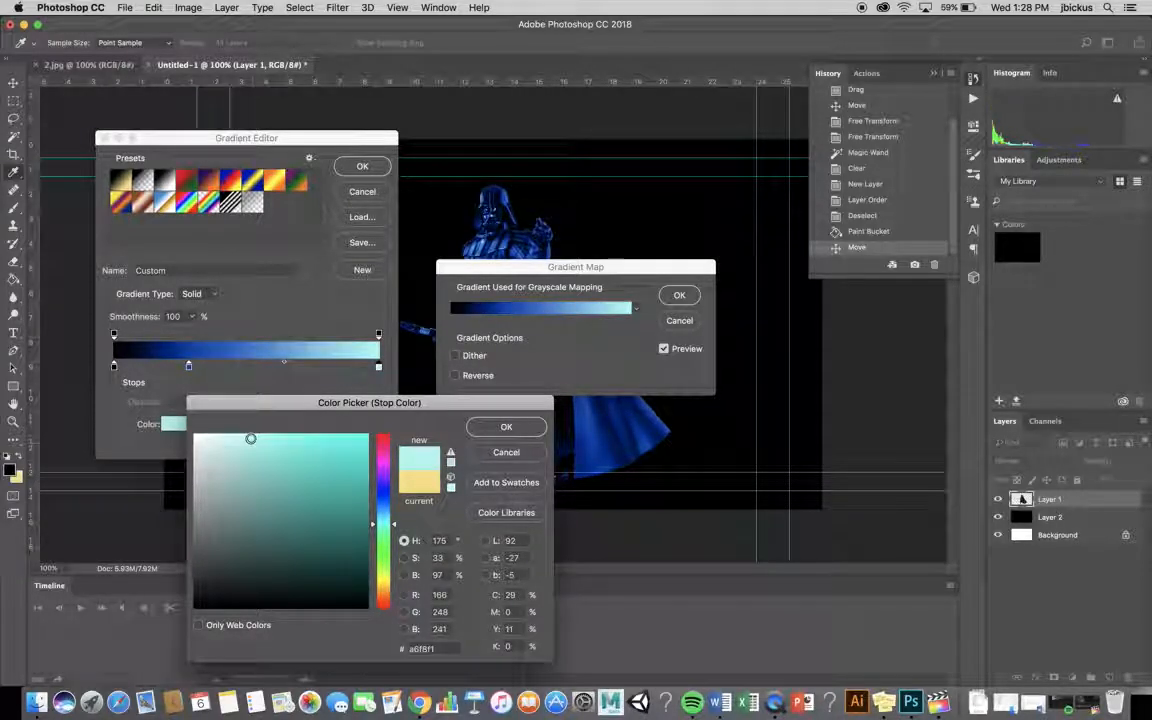
click(533, 437)
Step: Add a second blue stop between the black and blue ones, move the cyan stop to 53%, and apply the Gradient Map
drag(617, 274, 676, 279)
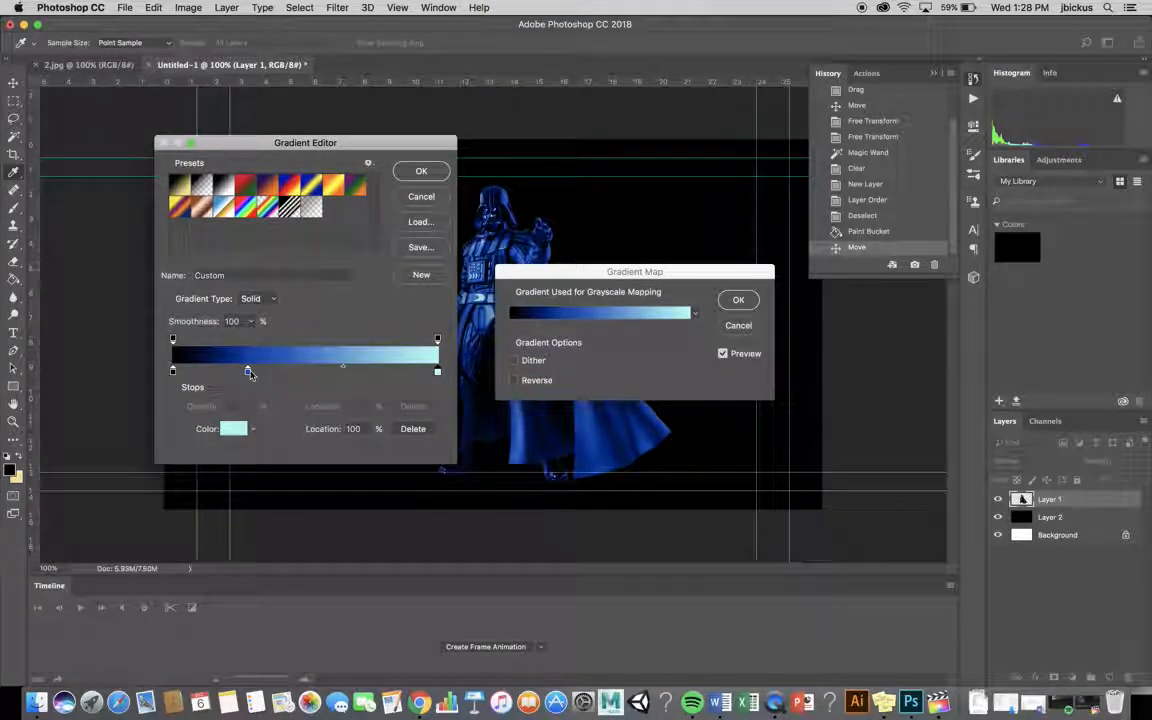
drag(272, 373, 221, 372)
drag(402, 372, 312, 372)
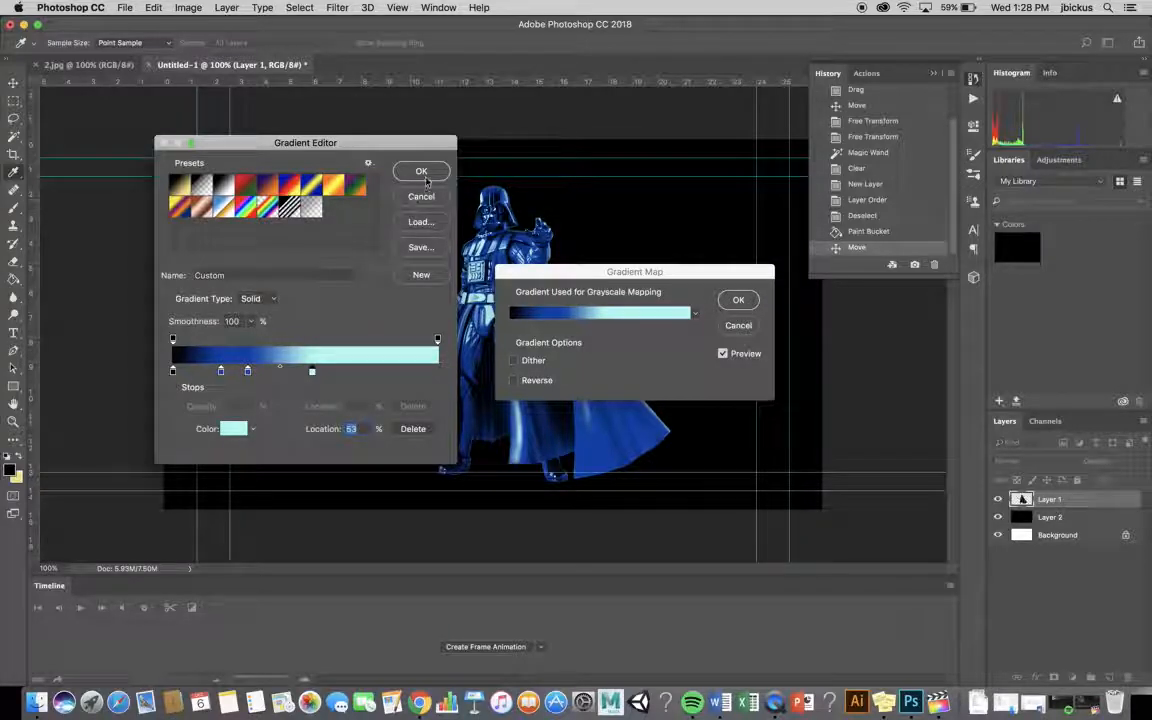
click(421, 172)
click(738, 300)
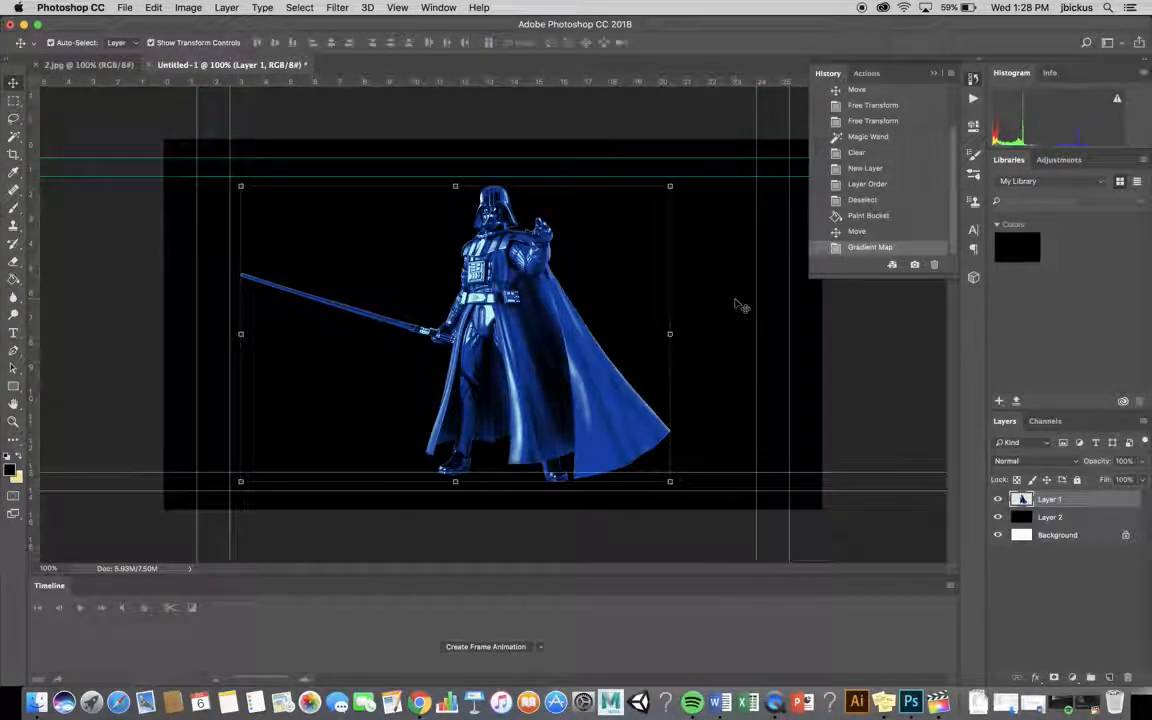
Step: Duplicate the blue Darth Vader layer, keeping the suggested name
right_click(1099, 501)
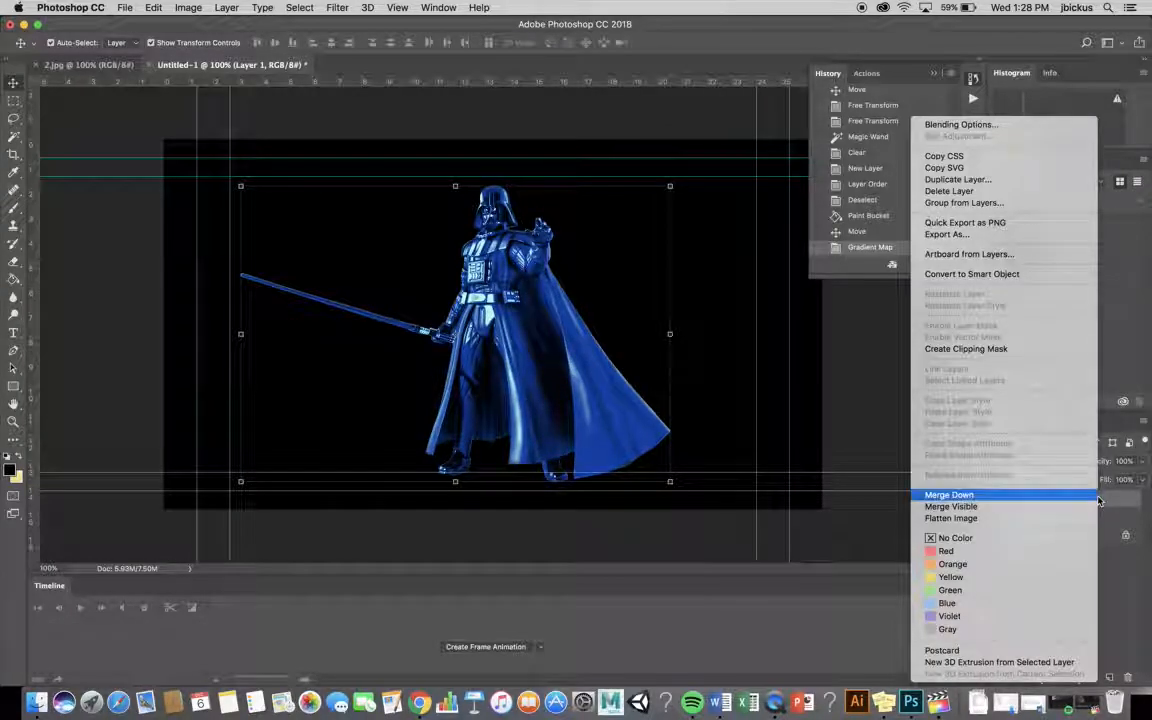
click(996, 179)
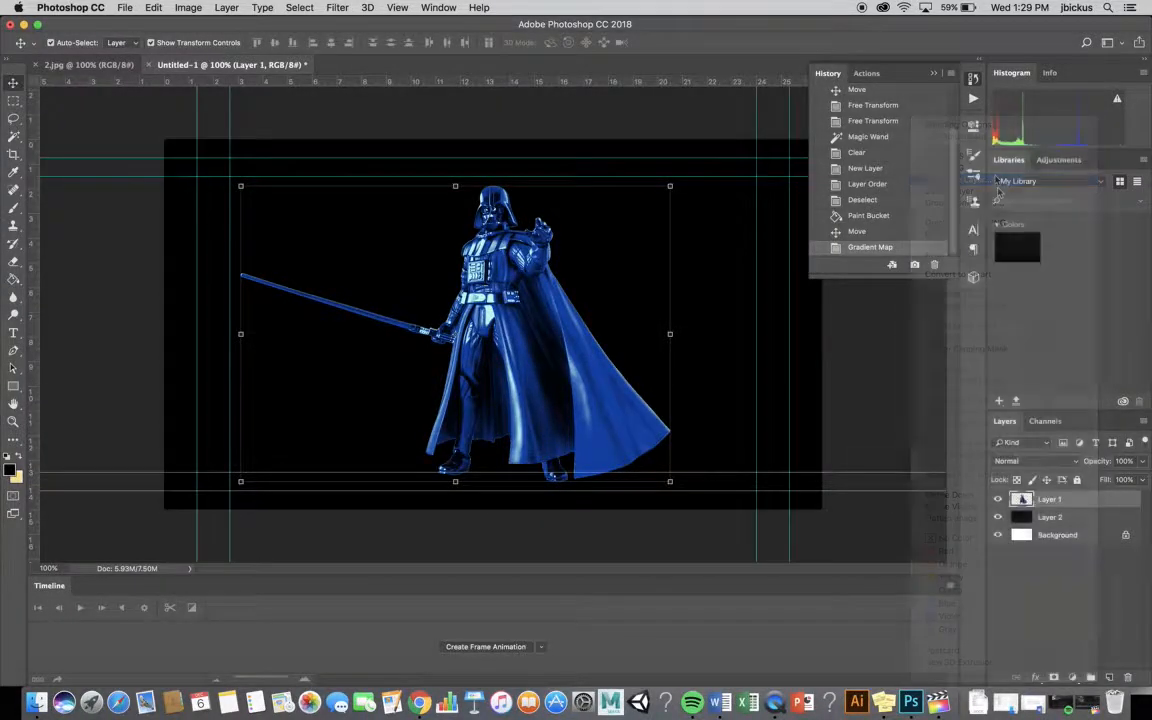
click(709, 285)
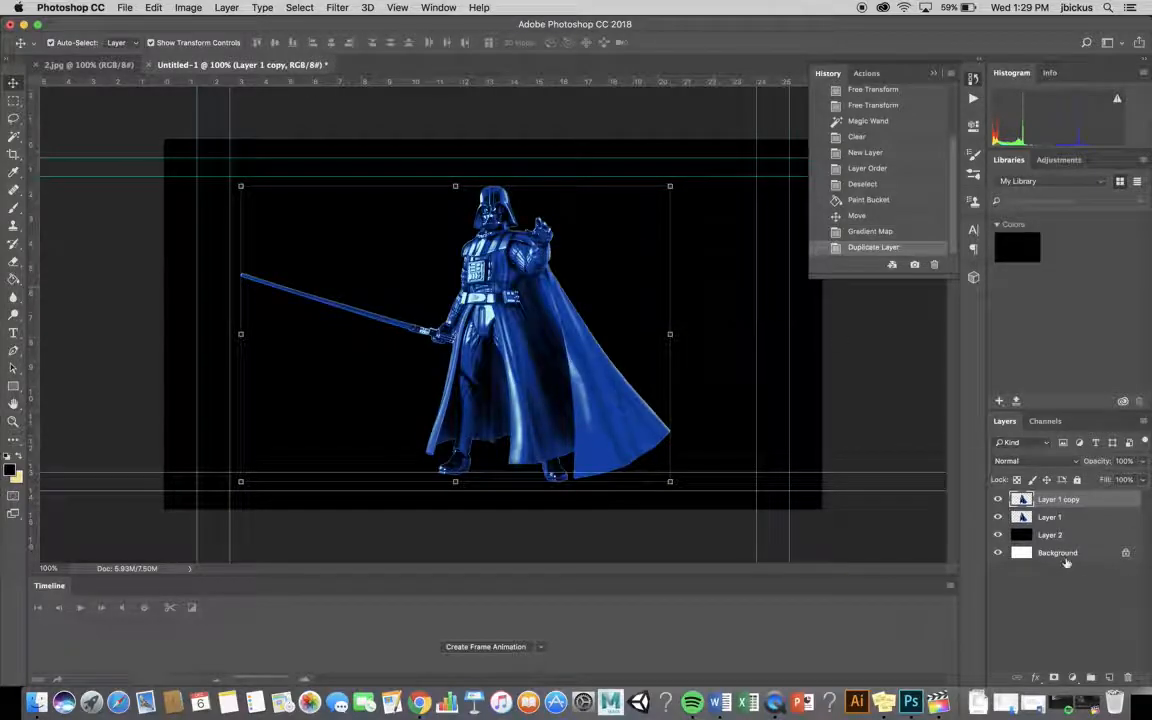
Step: Rename the black layer to bg, the original figure layer to origin, and its duplicate to 2
double_click(1050, 535)
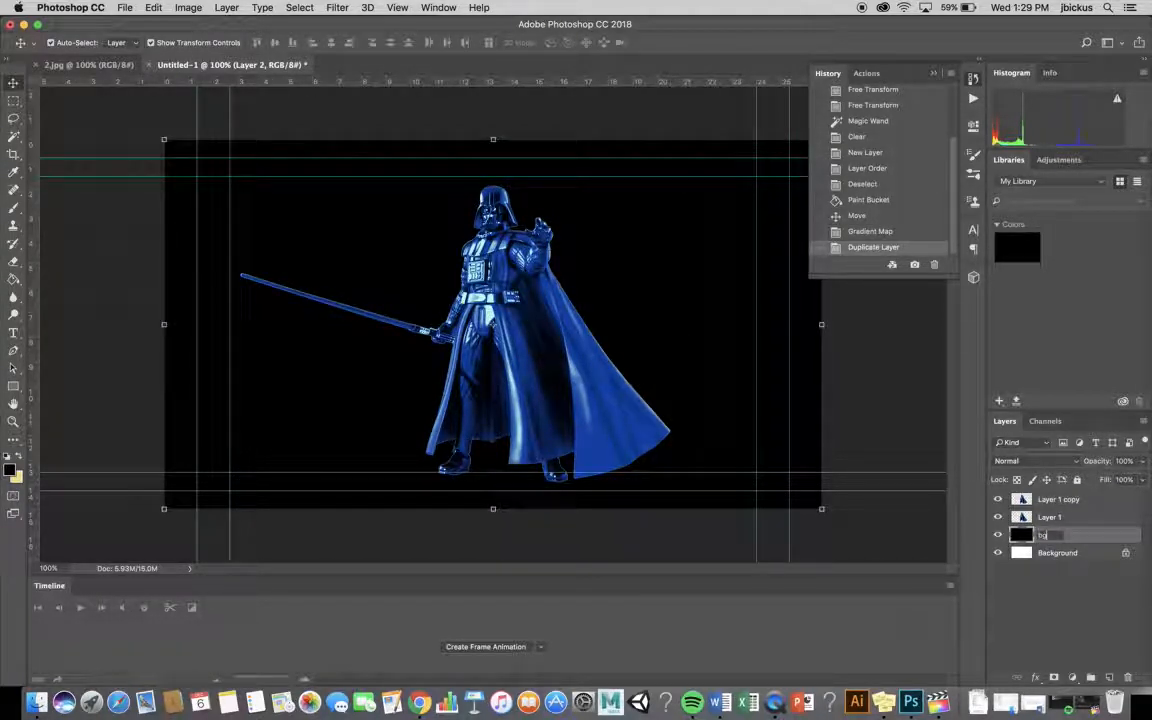
double_click(1050, 517)
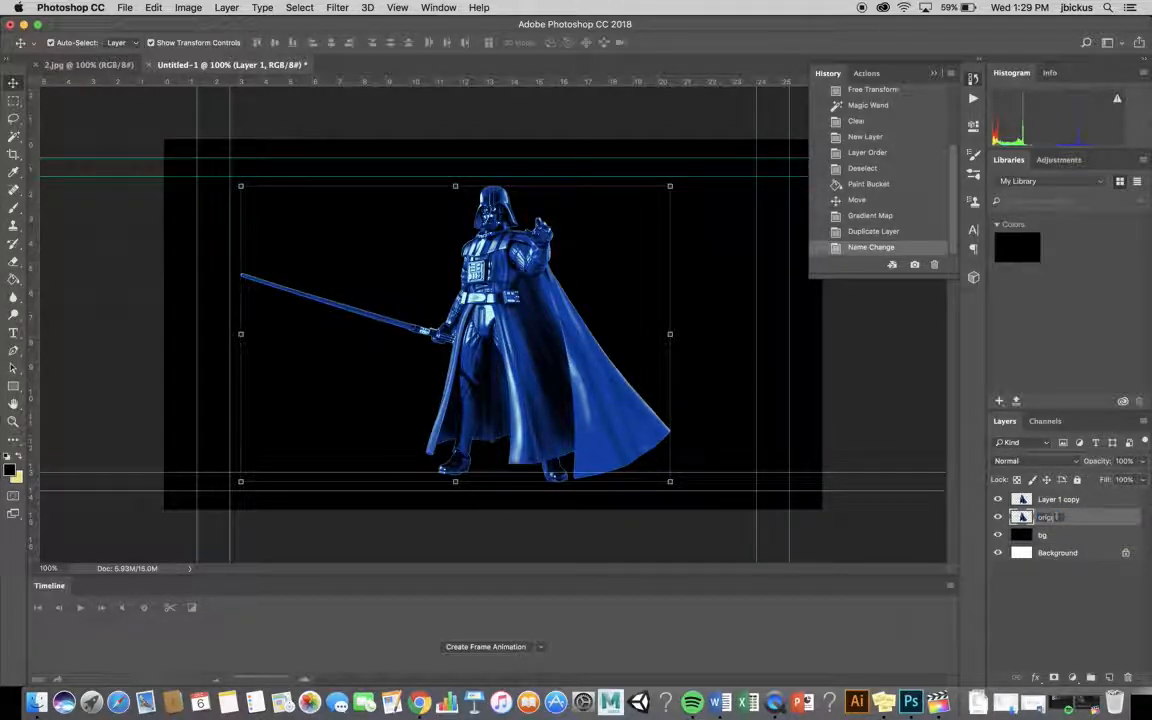
double_click(1073, 499)
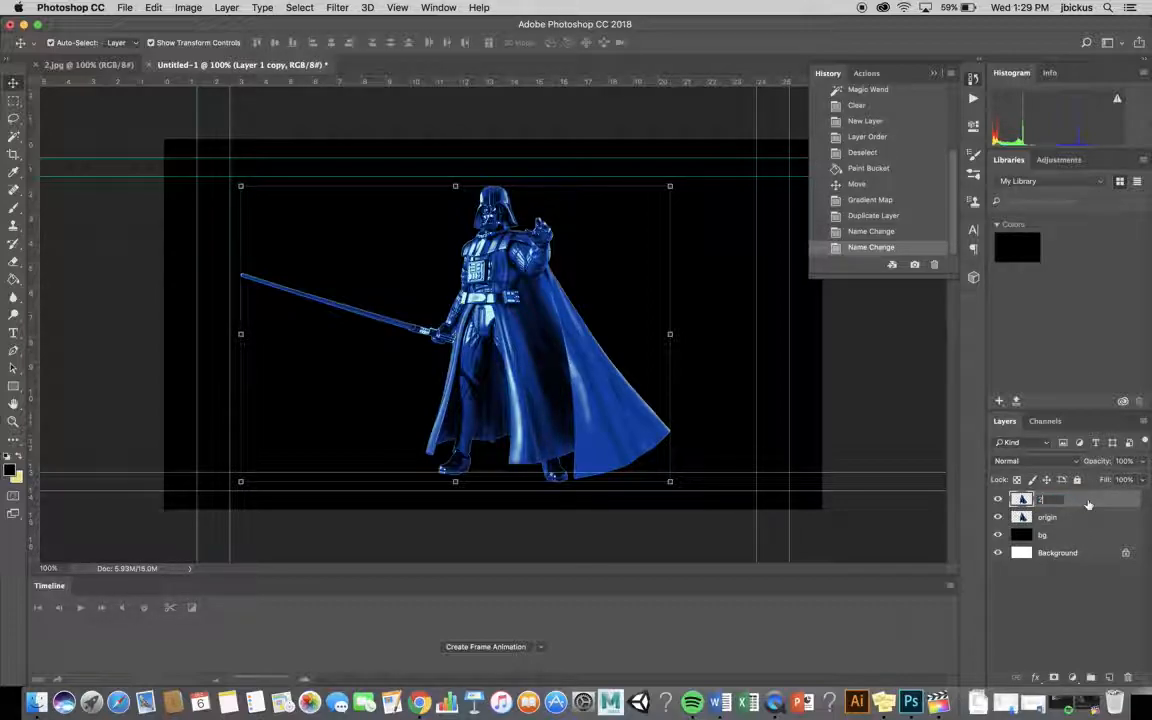
key(Return)
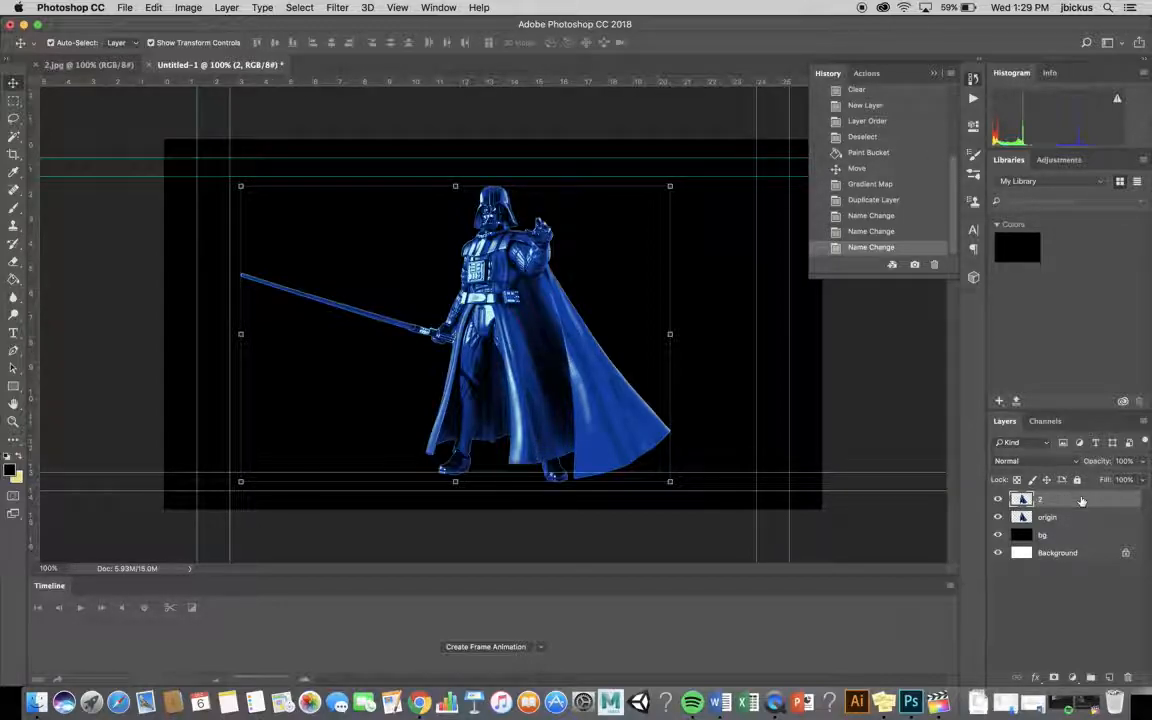
Step: Duplicate the figure layer 2 four times, keeping the suggested names 2 copy to 2 copy 4
right_click(1090, 501)
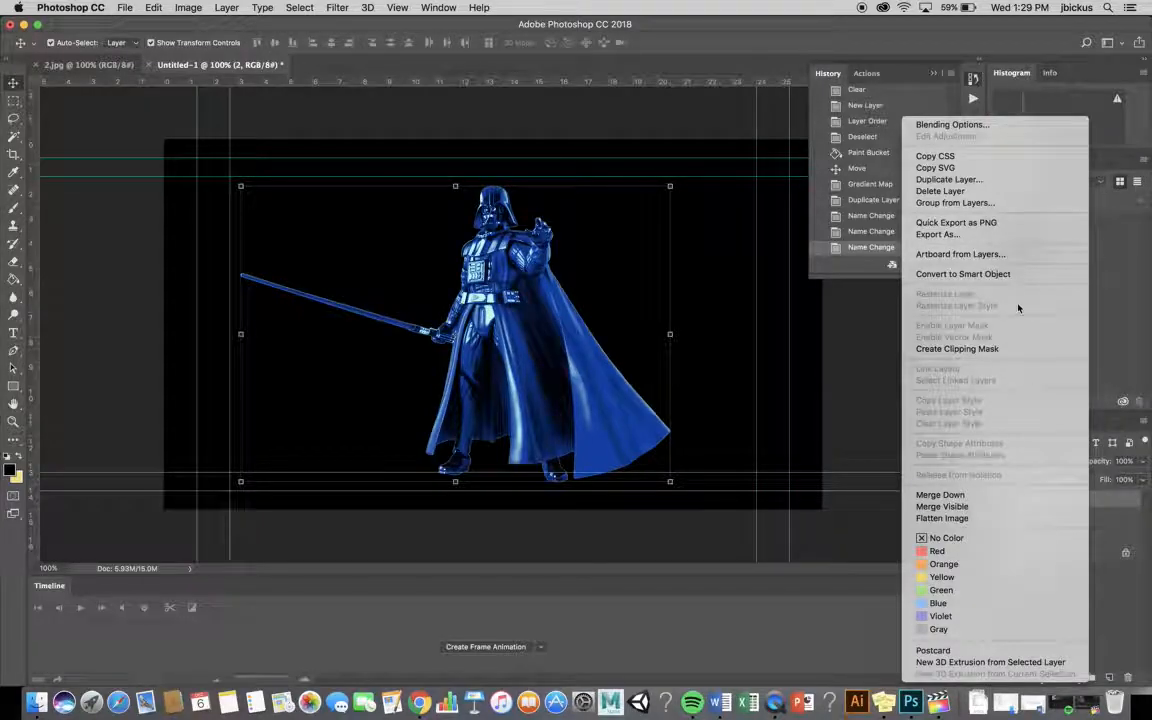
click(975, 178)
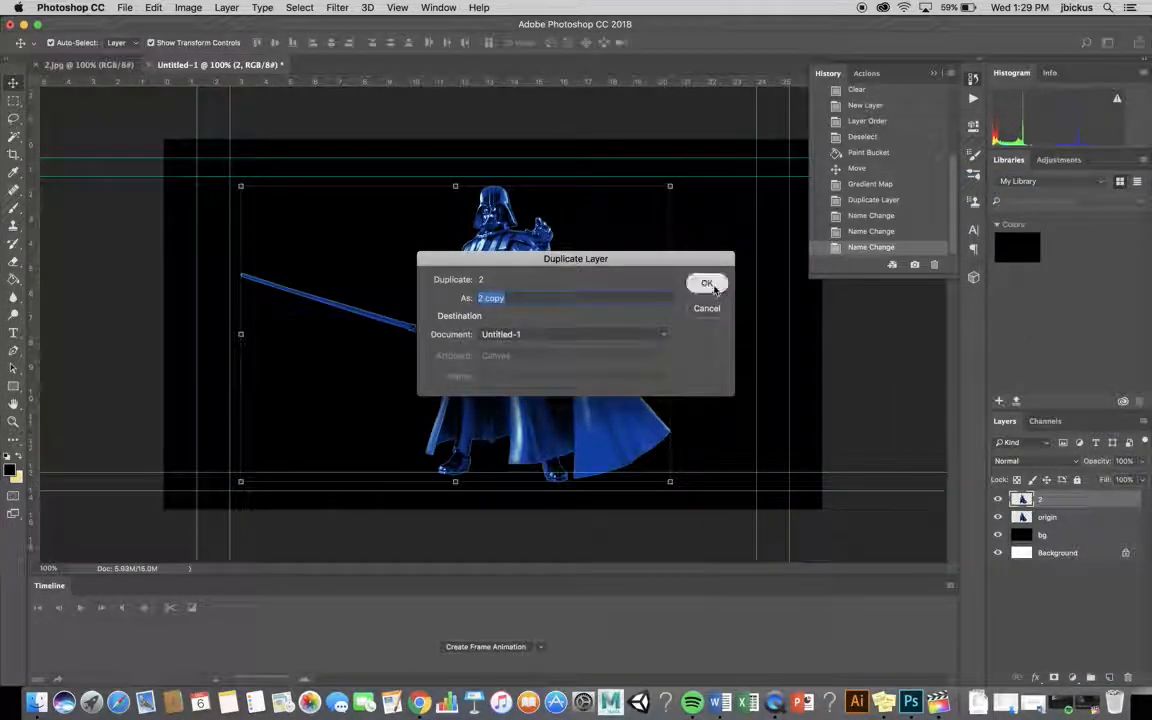
click(702, 284)
right_click(1085, 503)
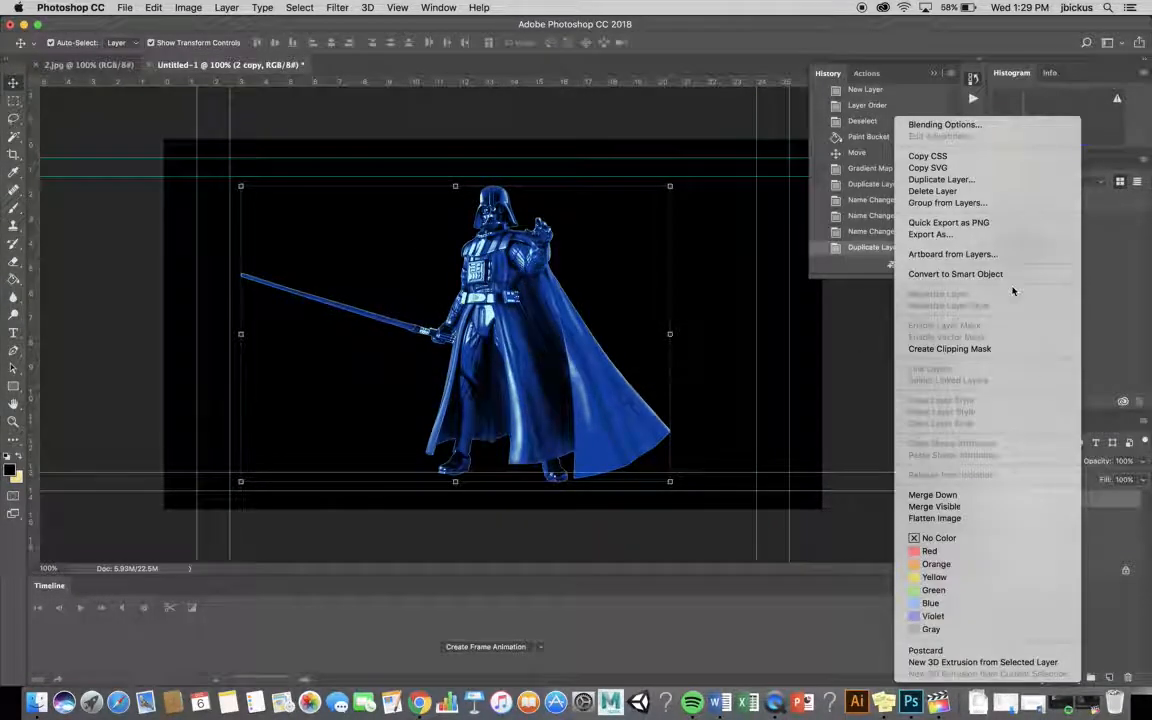
click(975, 179)
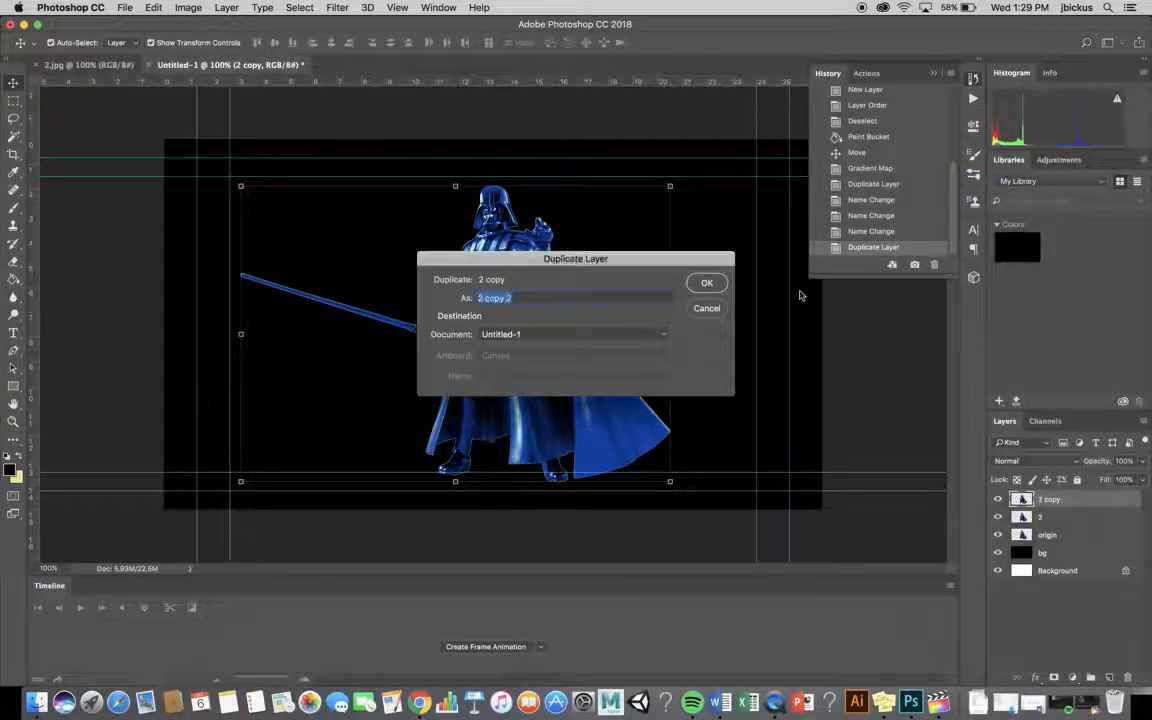
click(702, 284)
right_click(1092, 506)
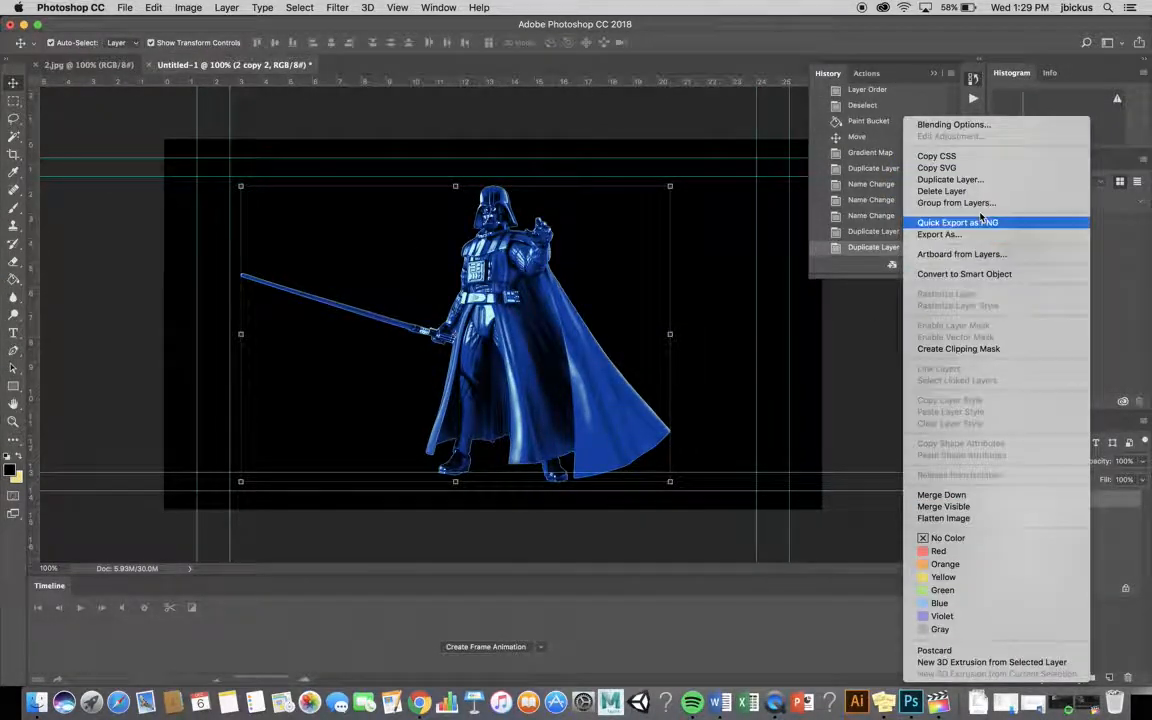
click(966, 182)
click(702, 284)
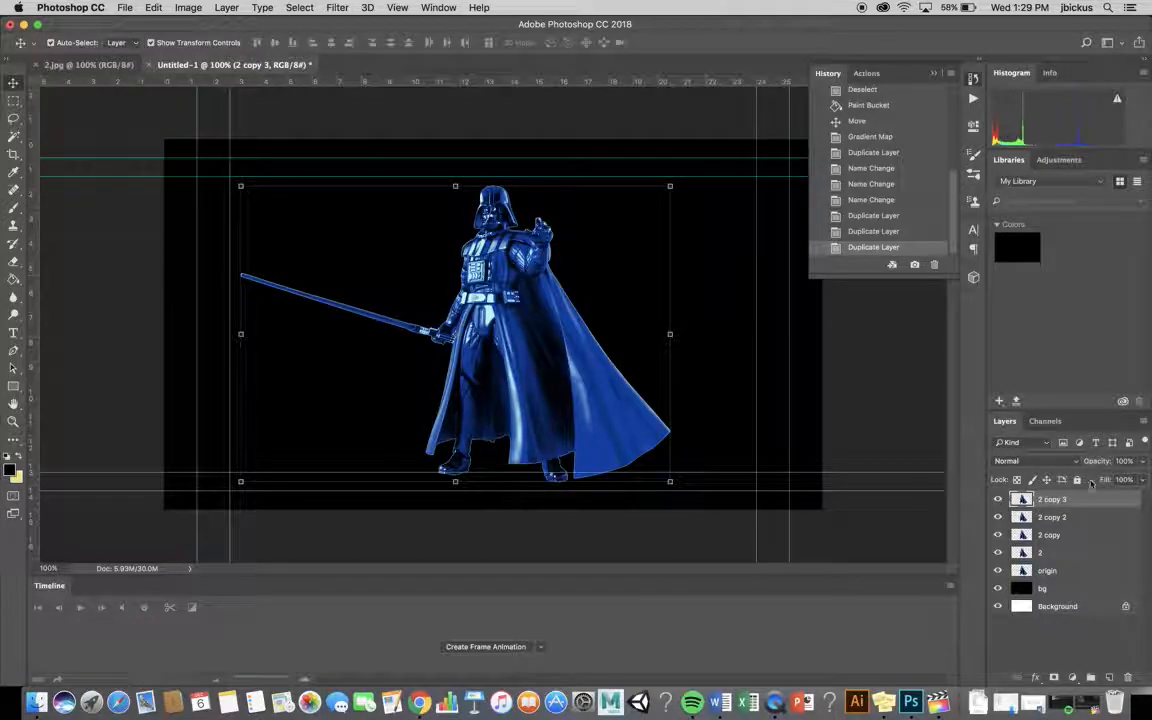
right_click(1092, 500)
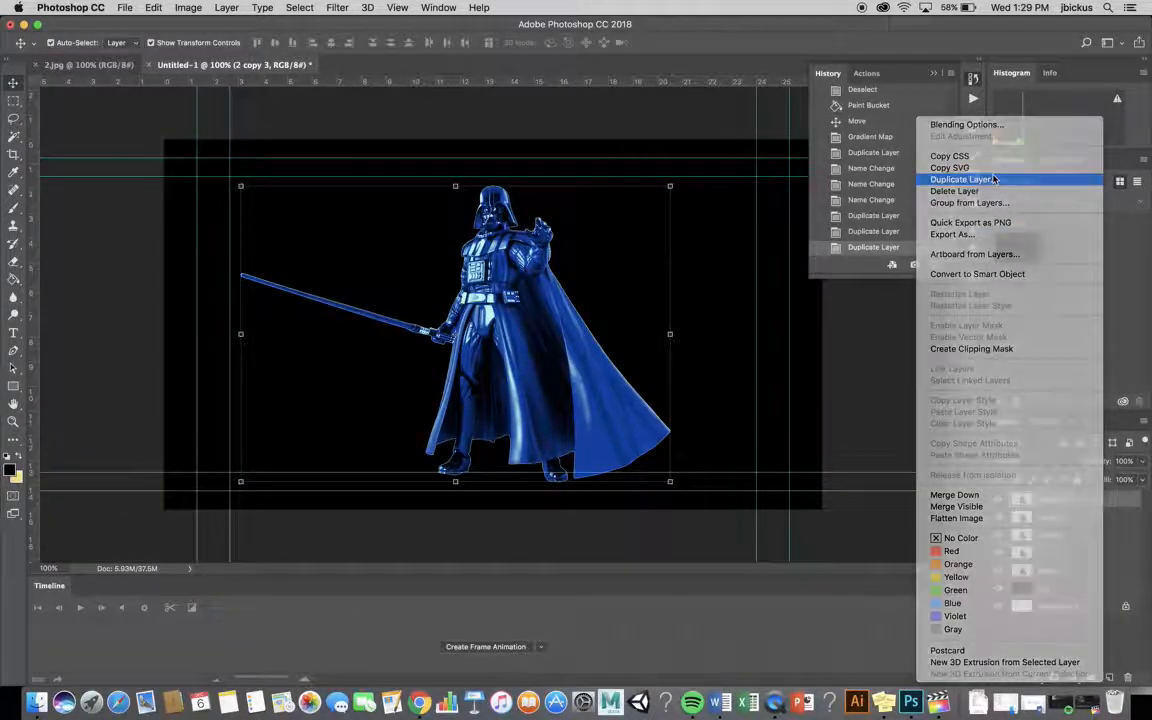
click(964, 180)
click(707, 283)
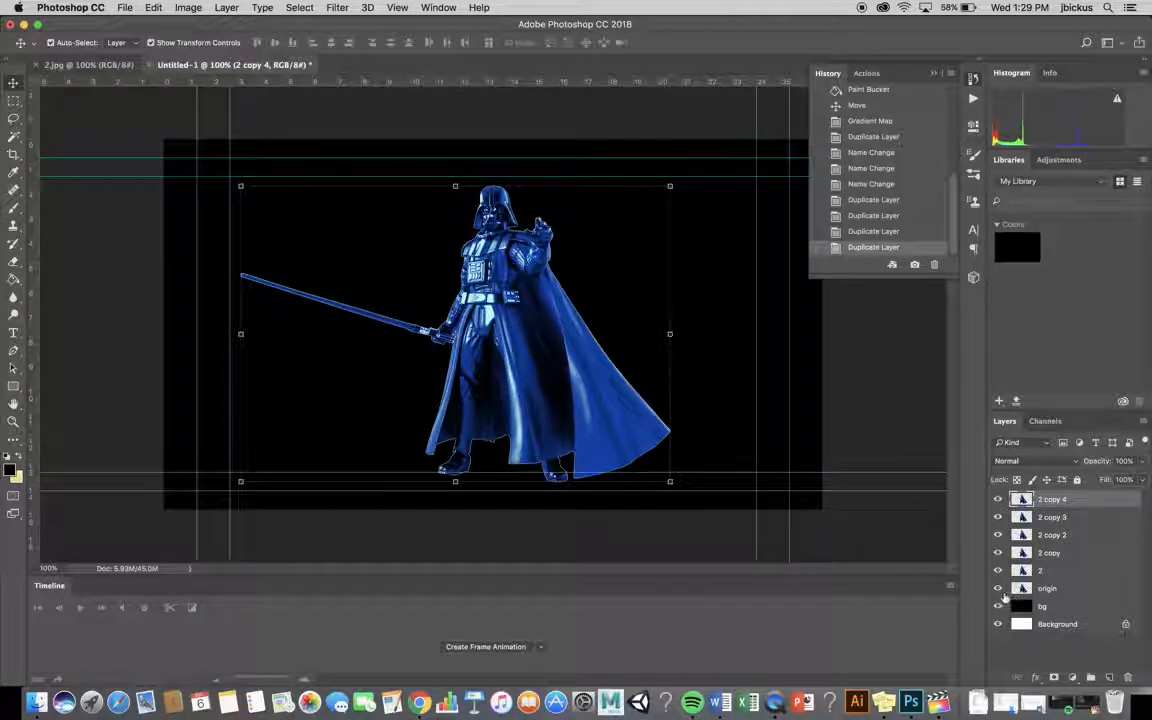
Step: Hide every figure layer except layer 2 and start a Wave distortion of type Square on it
drag(999, 500, 1000, 554)
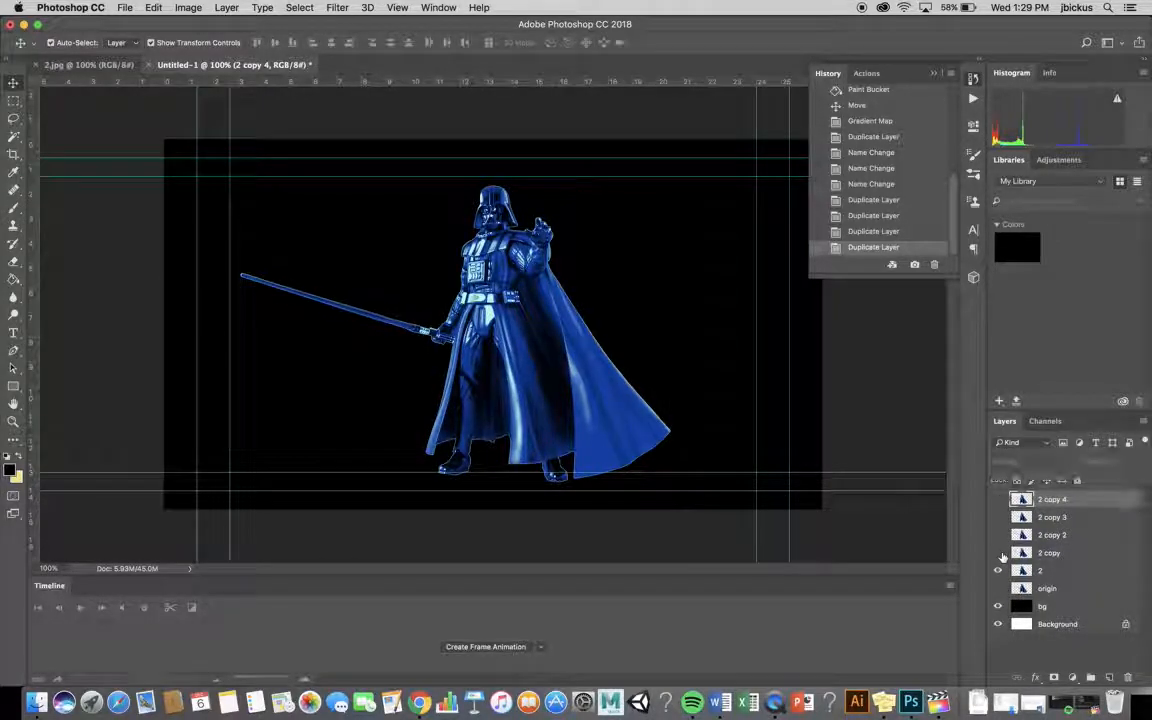
click(1036, 570)
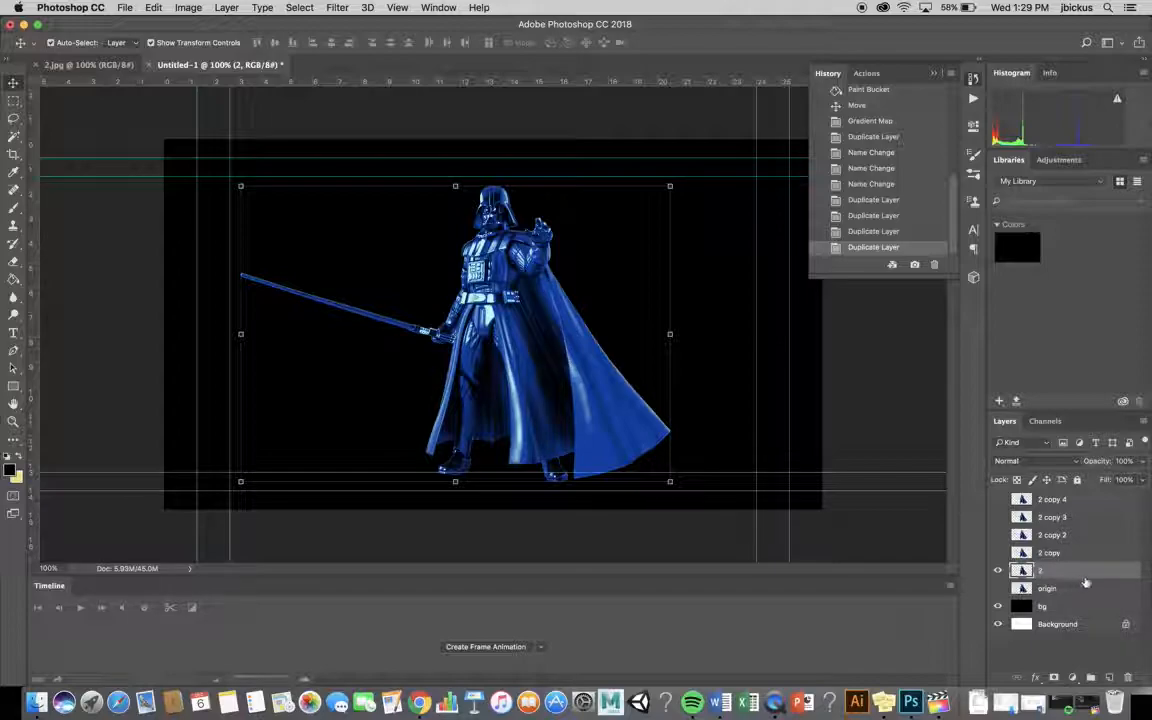
click(337, 7)
mouse_move(440, 197)
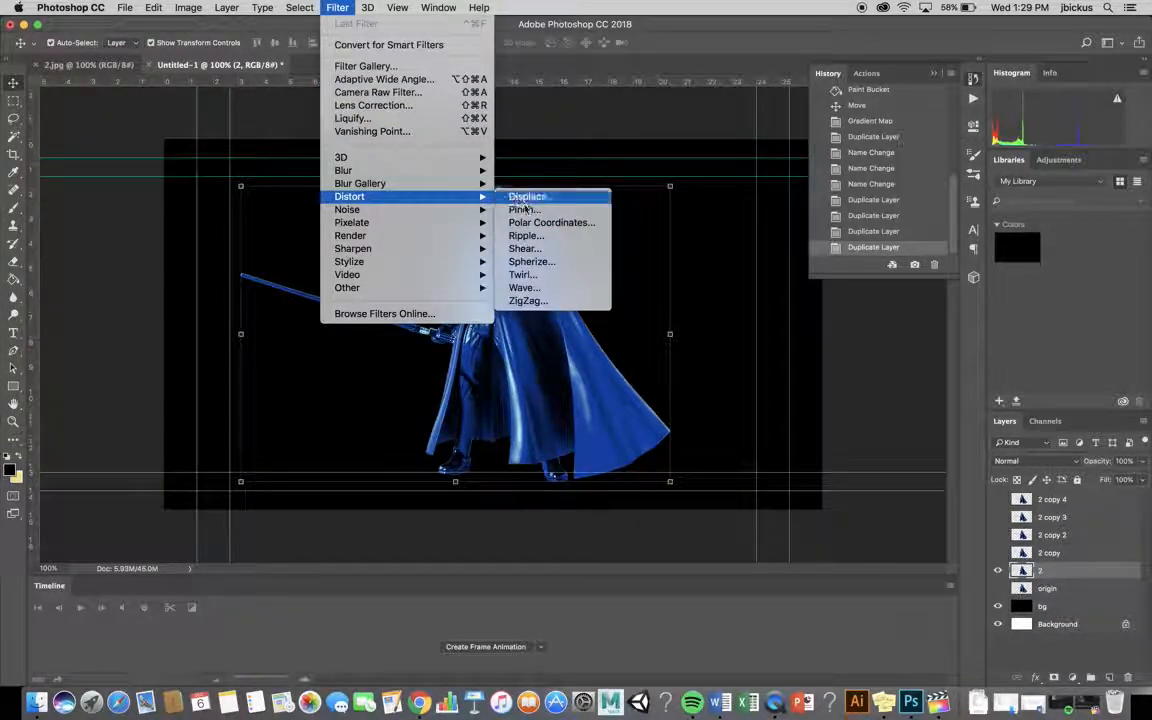
click(538, 288)
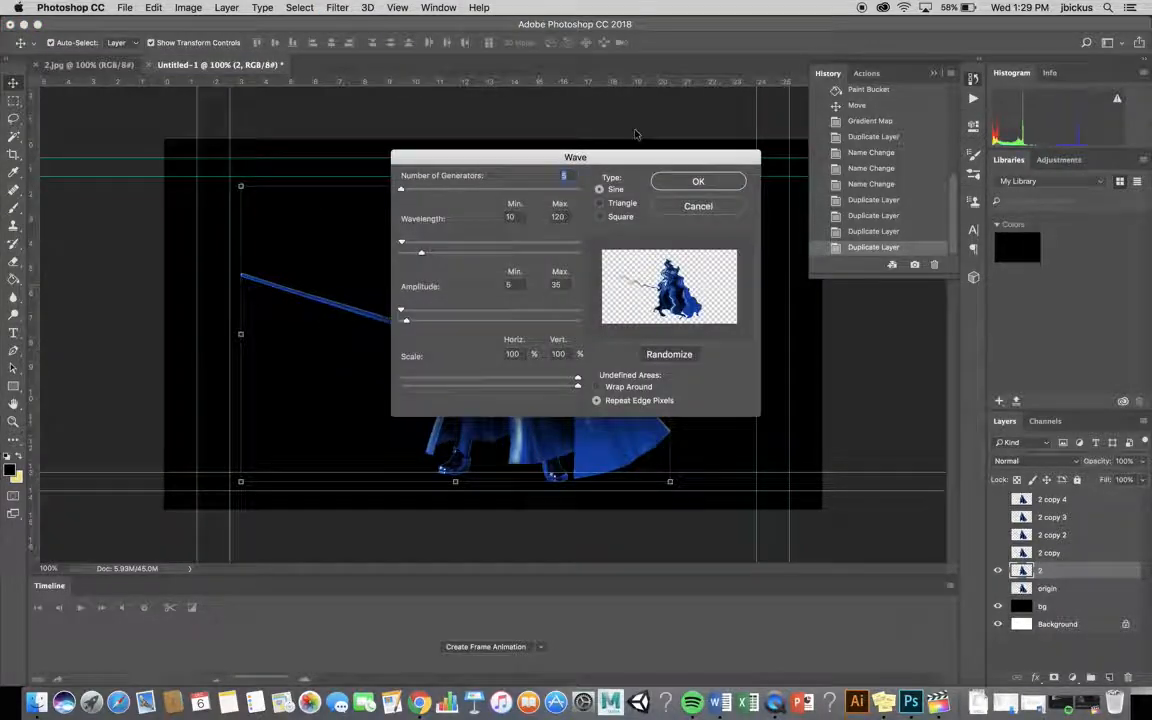
drag(616, 156, 869, 218)
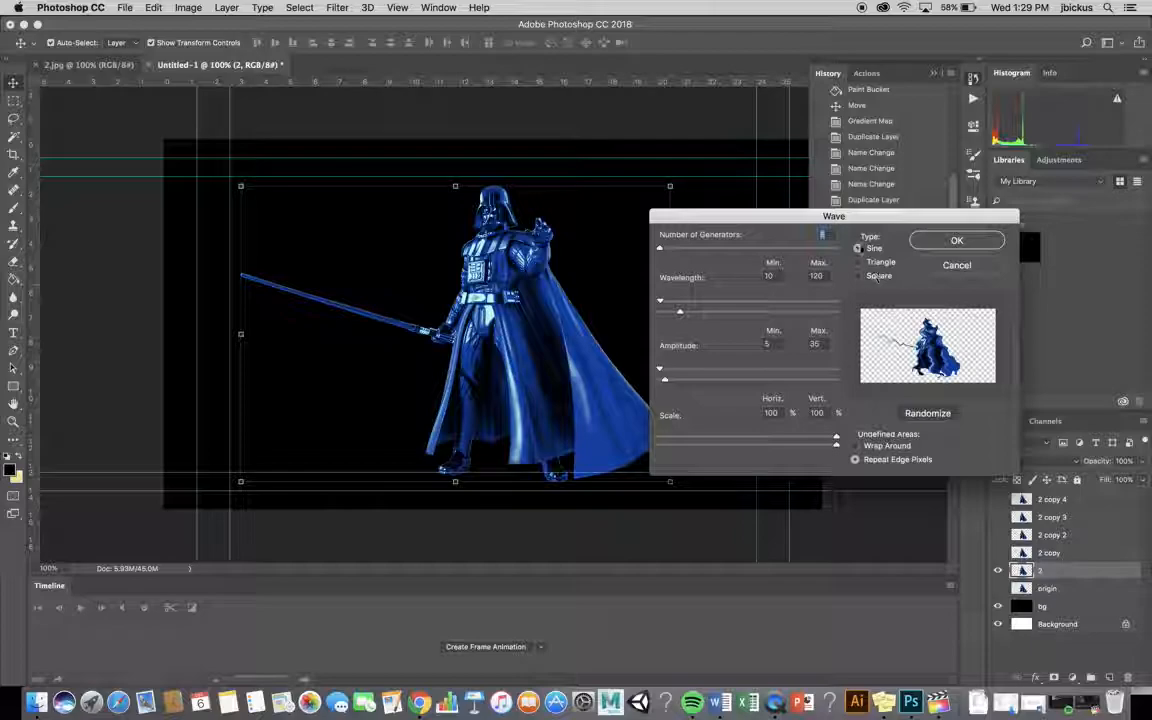
click(858, 276)
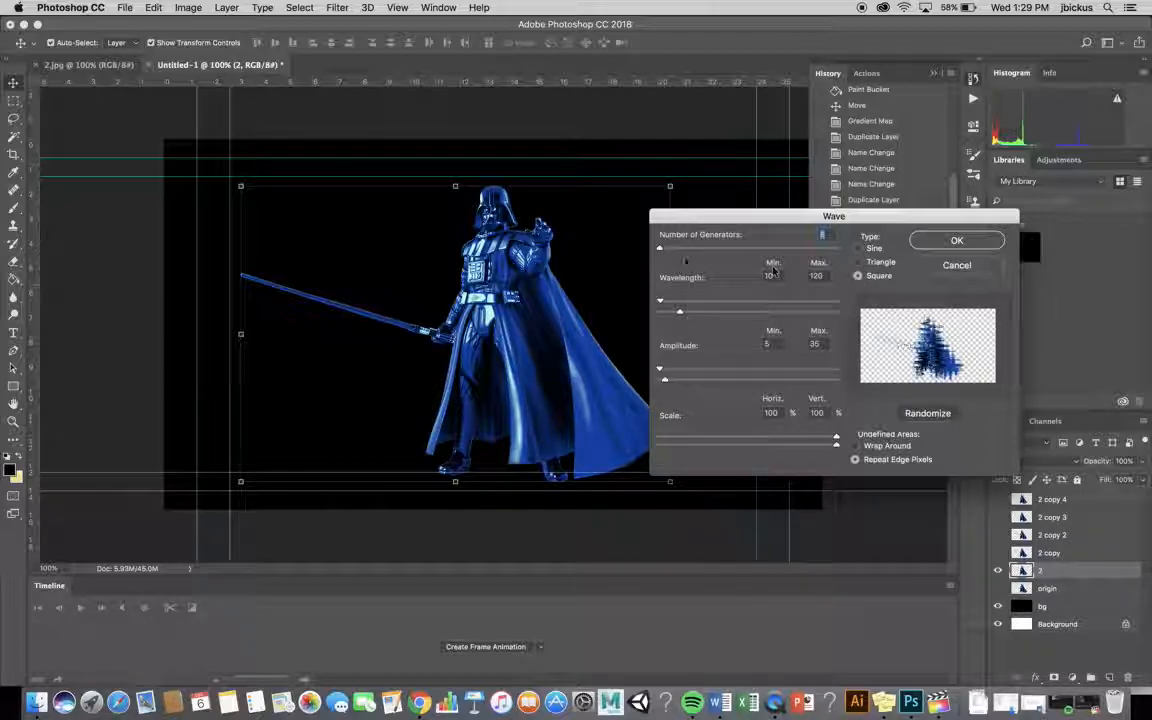
Step: Apply the Wave to layer 2 with 1 generator, wavelength 305 to 402 and amplitude 1 to 21
drag(667, 307, 730, 317)
drag(660, 250, 657, 255)
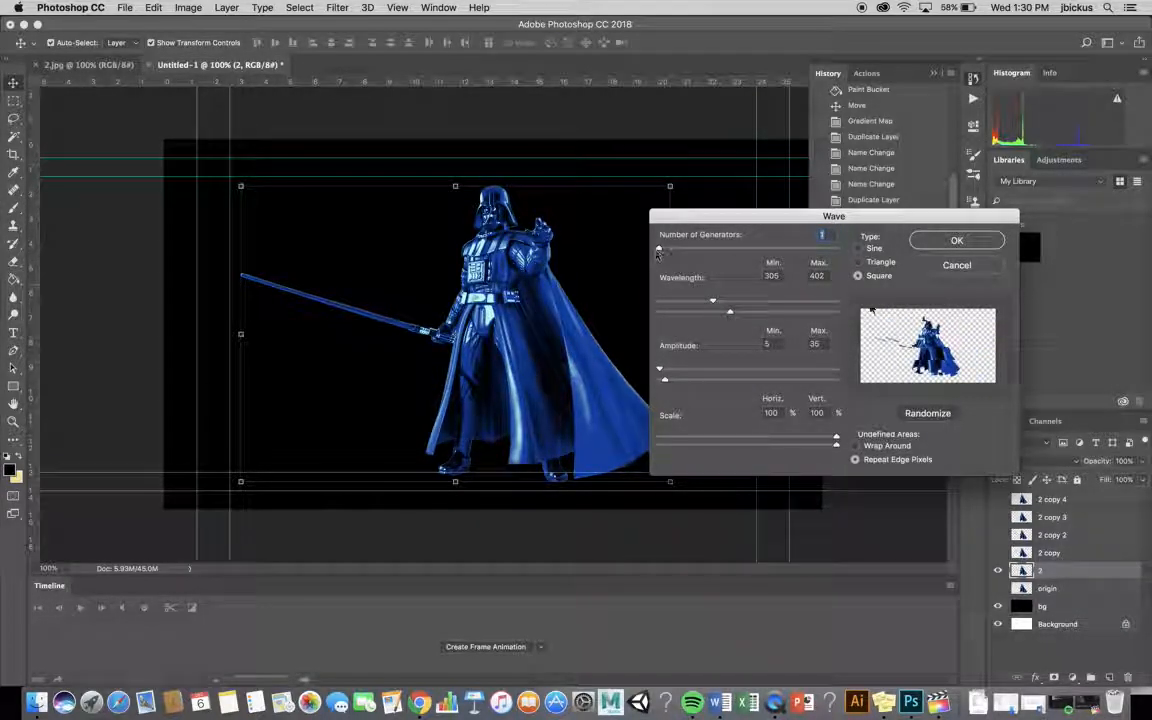
mouse_move(661, 374)
mouse_down()
mouse_move(606, 337)
mouse_move(645, 375)
mouse_move(679, 383)
mouse_move(664, 385)
mouse_up()
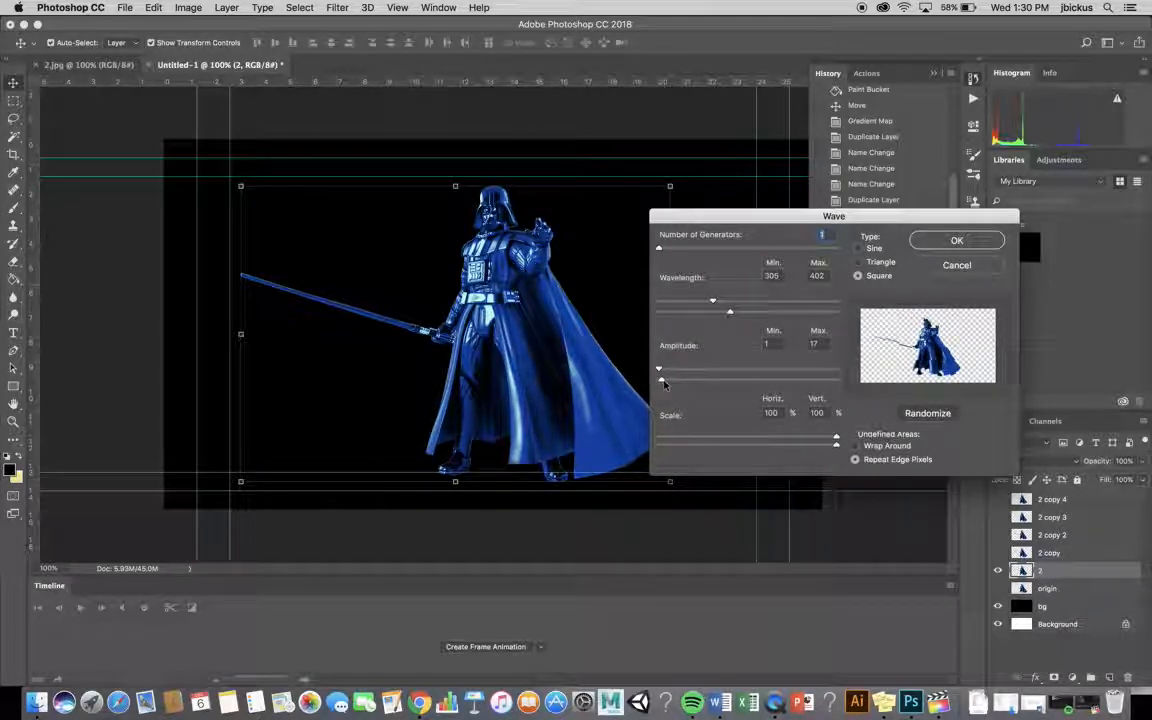
click(956, 241)
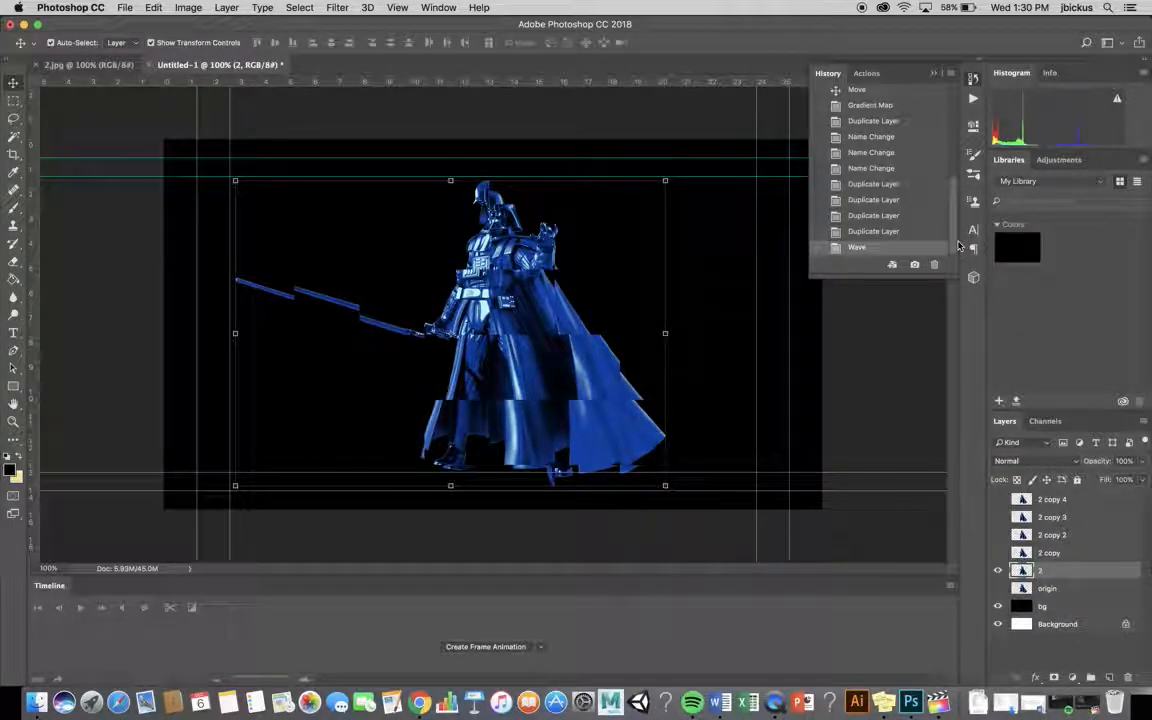
Step: Hide layer 2, then show and select layer 2 copy
click(997, 570)
click(997, 552)
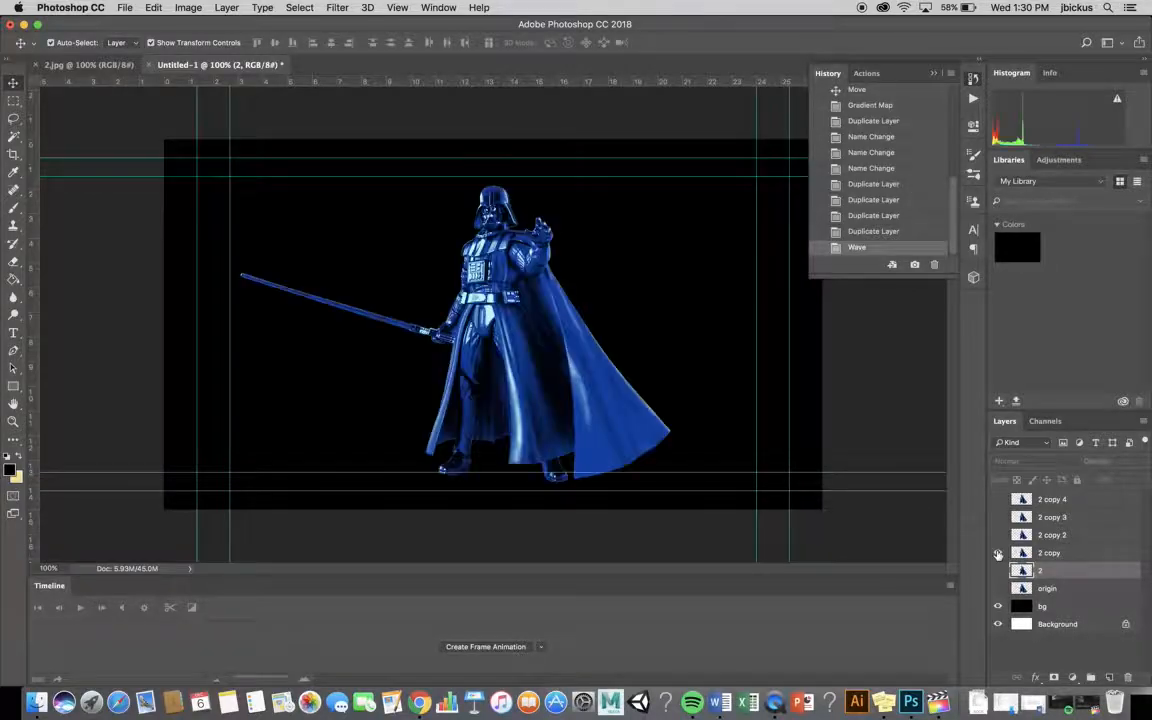
click(337, 7)
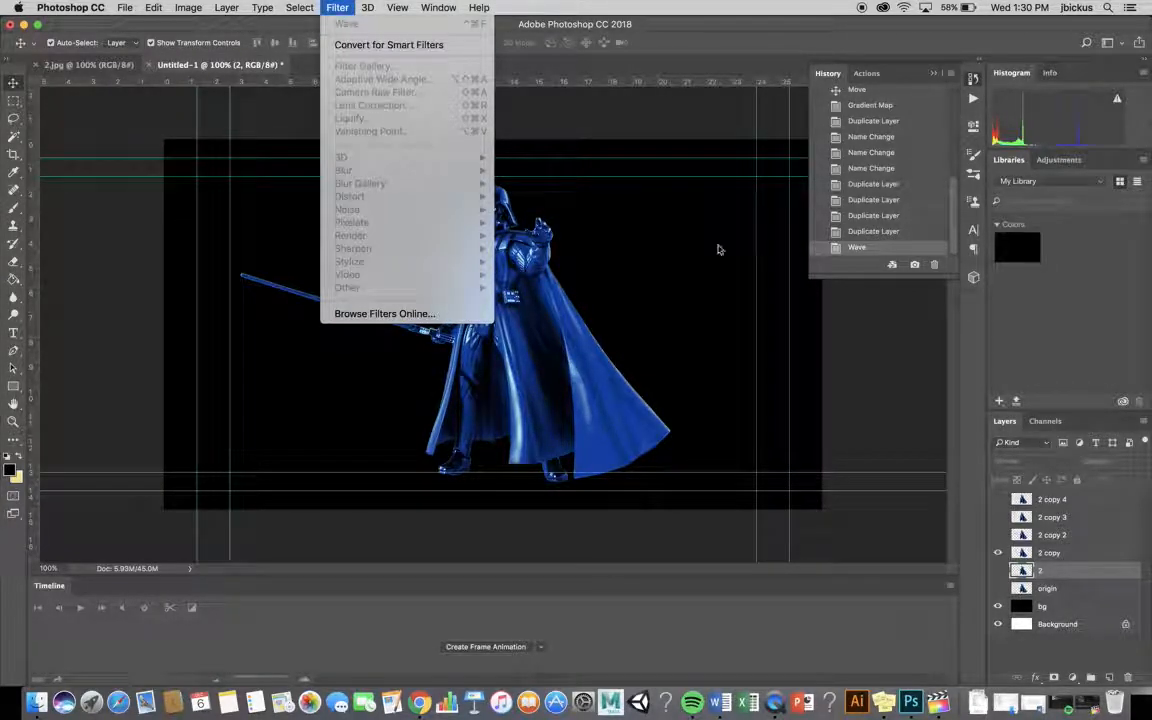
click(1067, 554)
click(1067, 554)
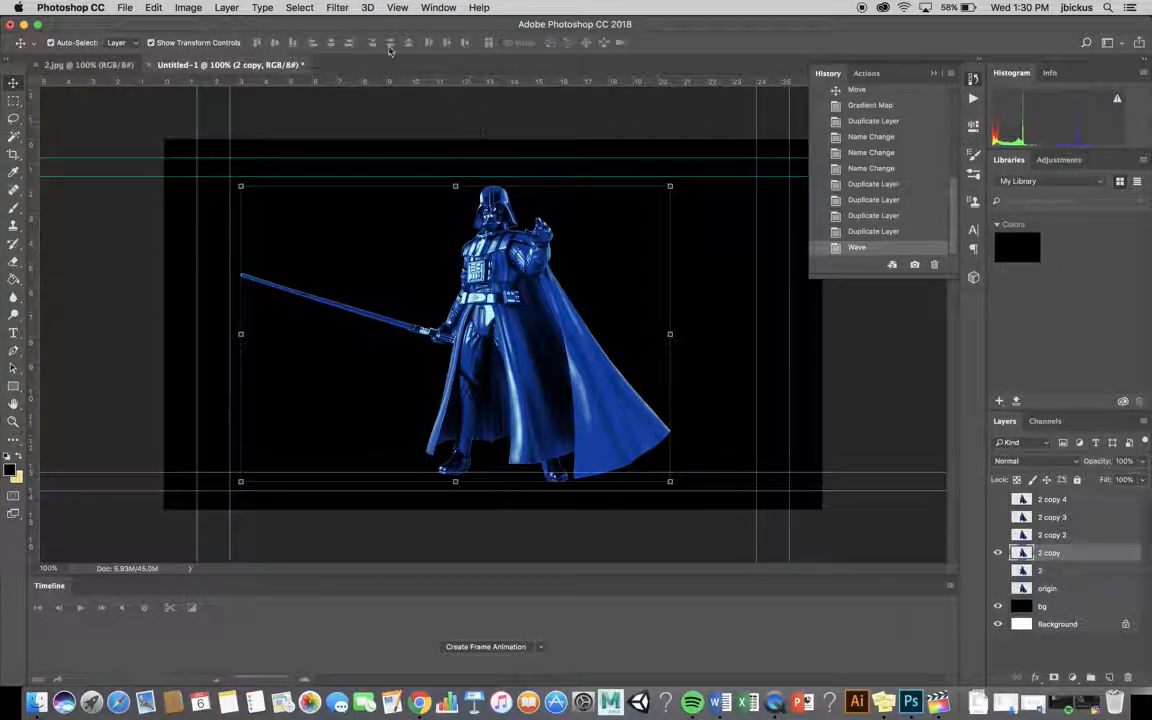
Step: Apply a square Wave distortion to layer 2 copy with 9 generators, keeping the other settings
click(337, 7)
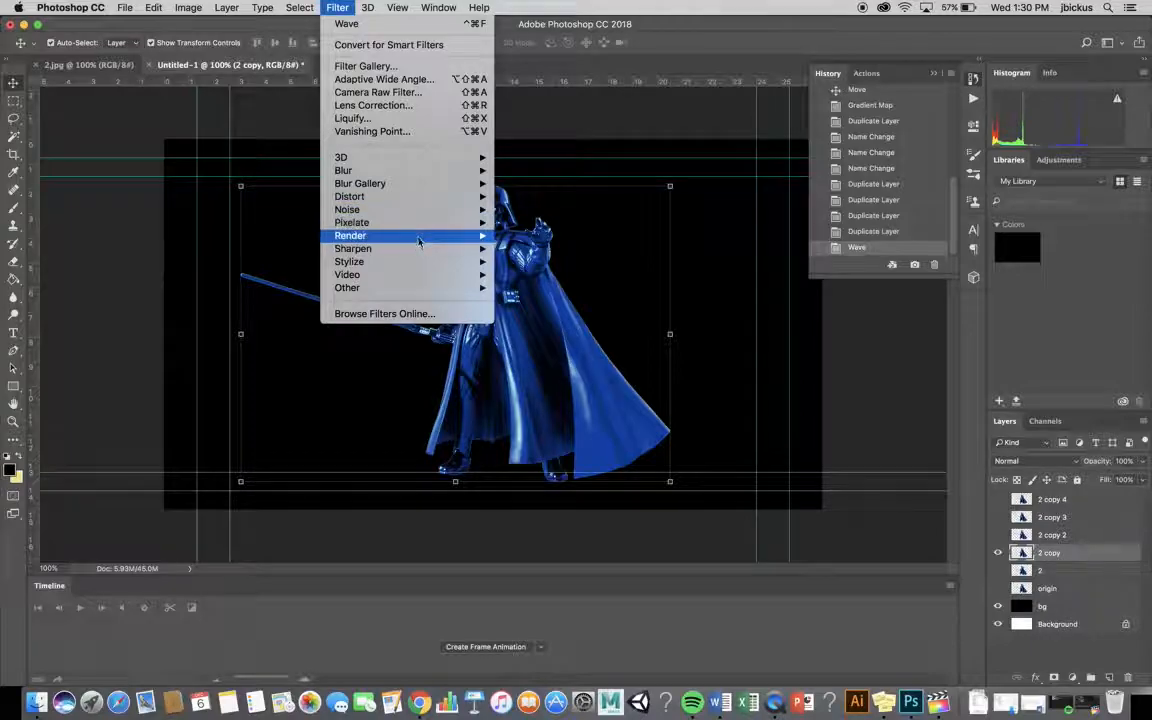
mouse_move(422, 210)
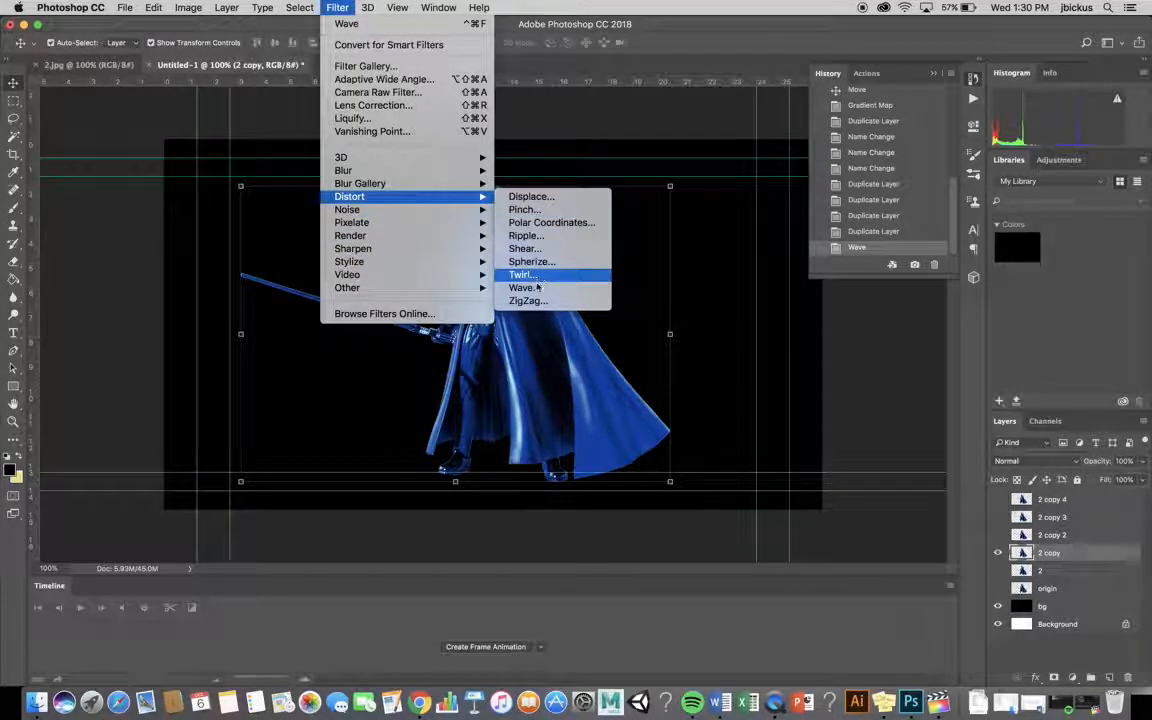
click(533, 290)
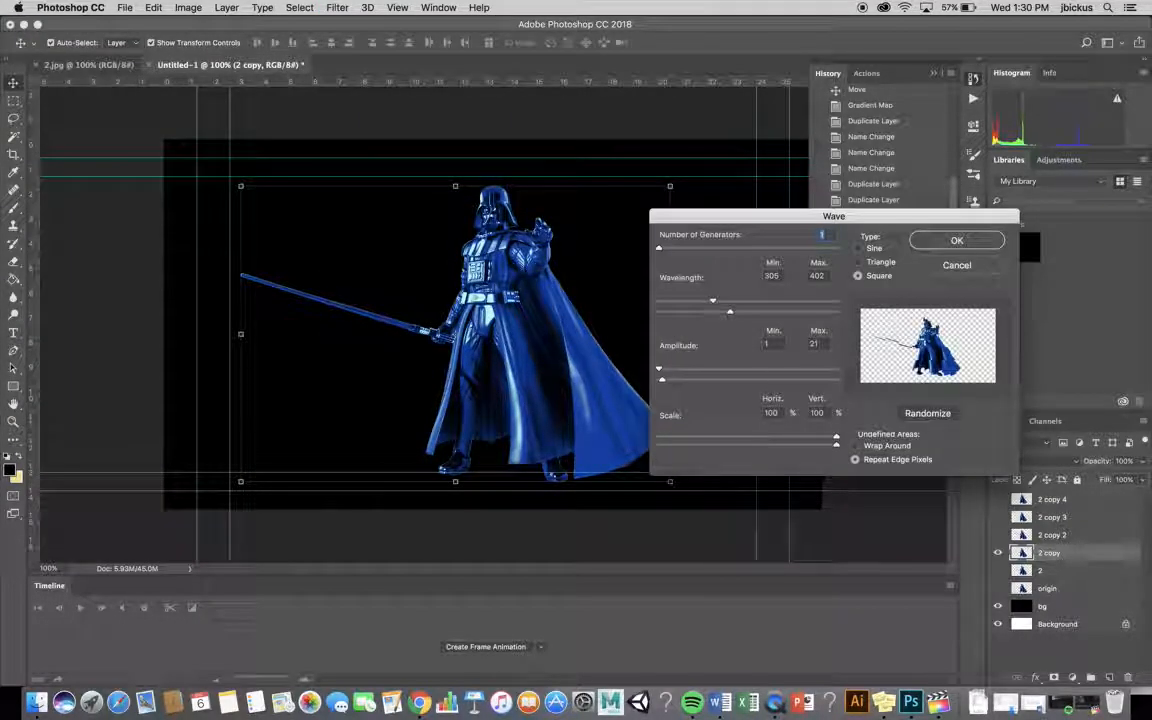
drag(659, 249, 660, 249)
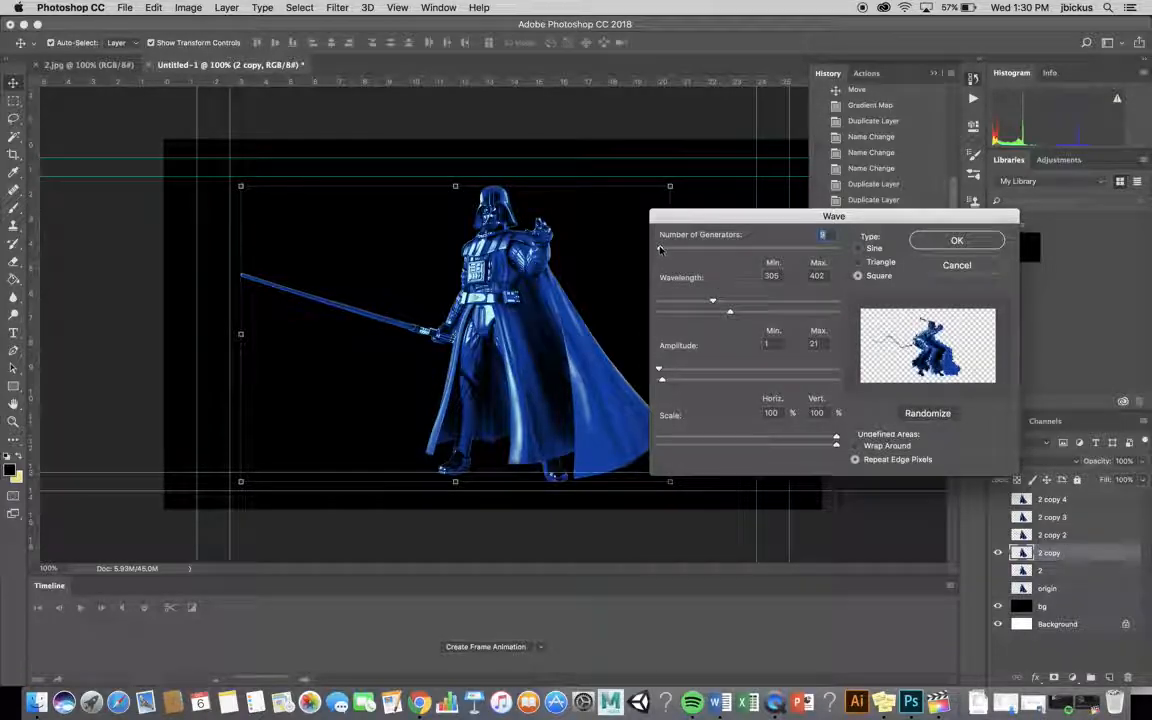
click(956, 240)
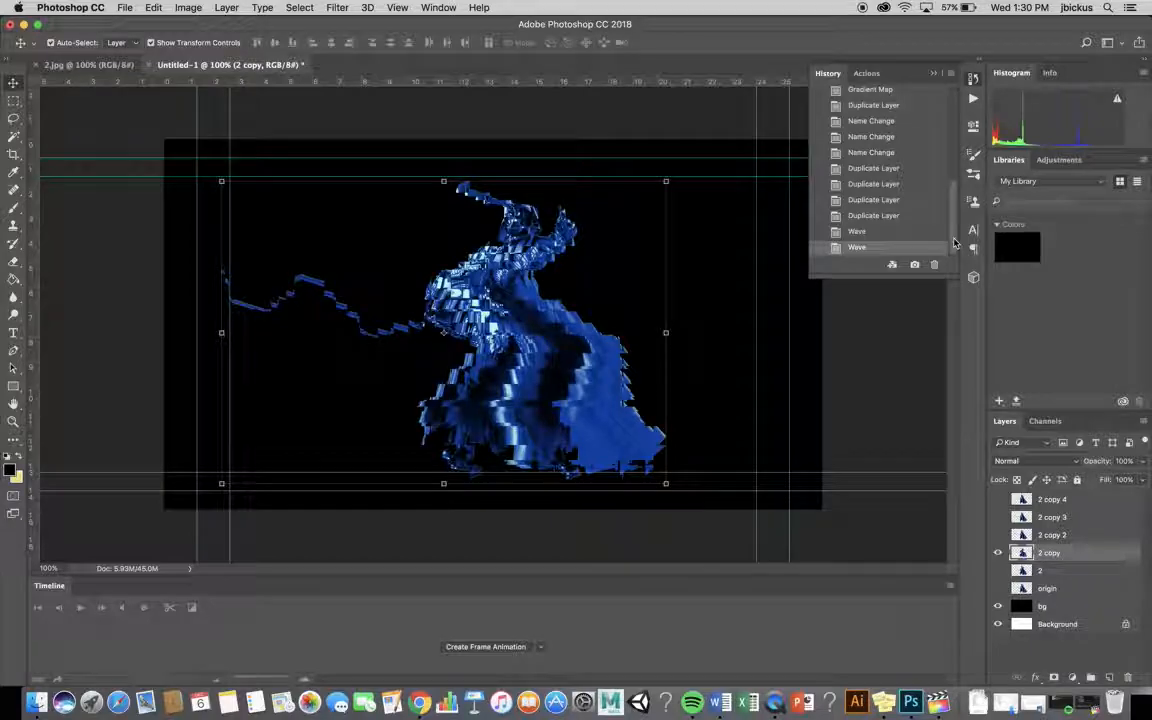
Step: Hide layer 2 copy, then show and select layer 2 copy 2
click(997, 553)
click(997, 535)
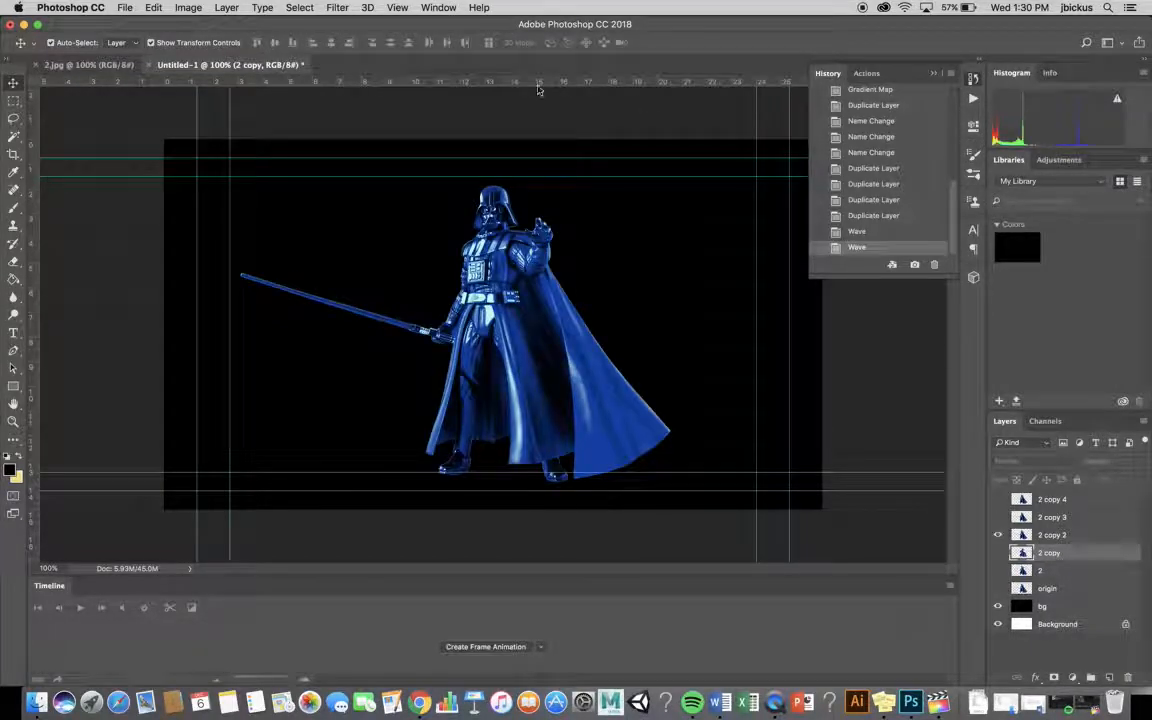
click(1068, 535)
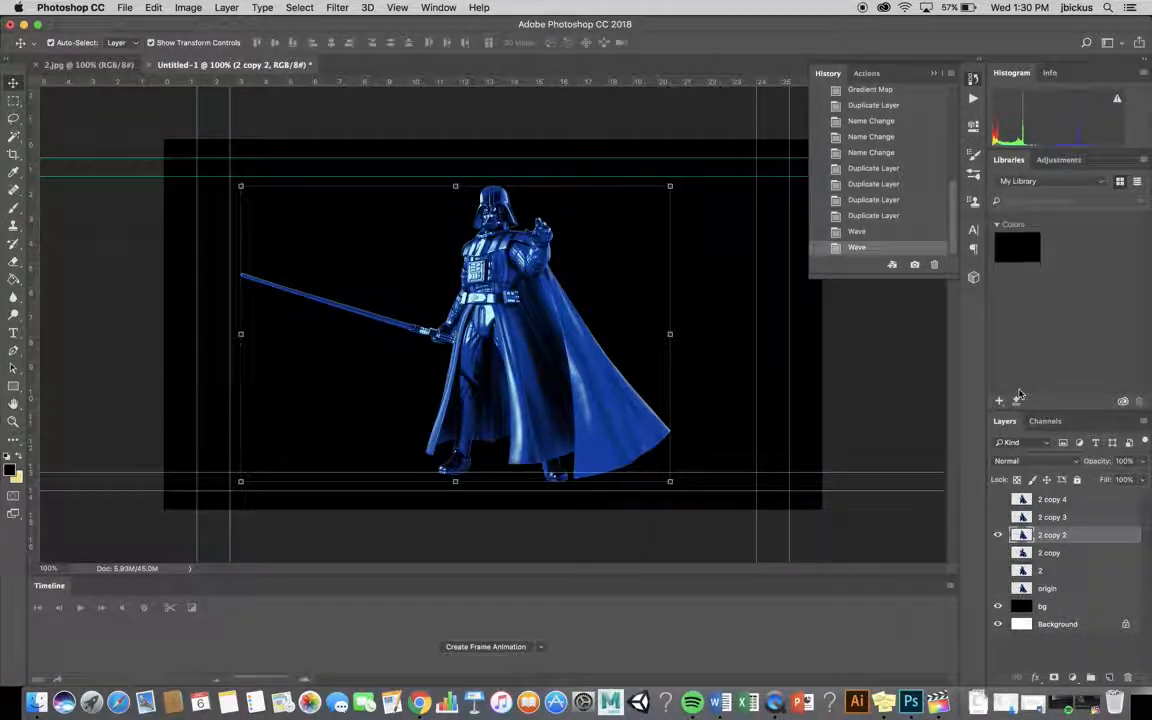
Step: Apply a square Wave distortion to layer 2 copy 2 with 1 generator, wavelength 147 to 352 and amplitude 28 to 29
click(333, 7)
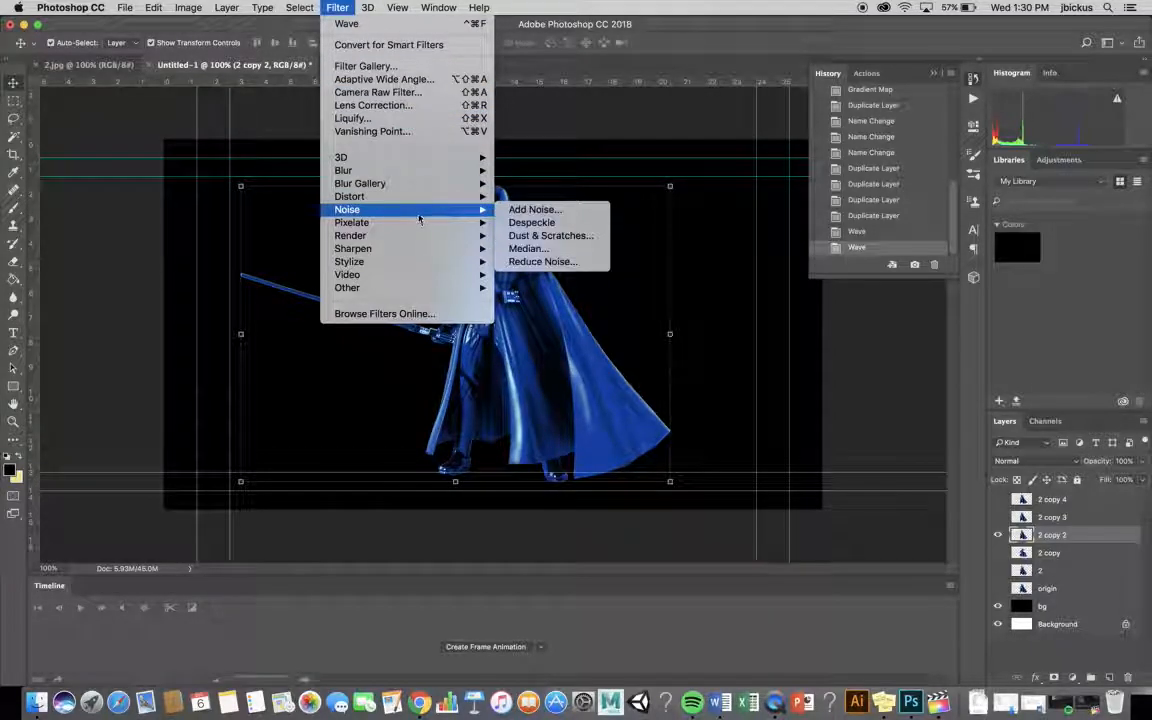
mouse_move(420, 200)
click(527, 285)
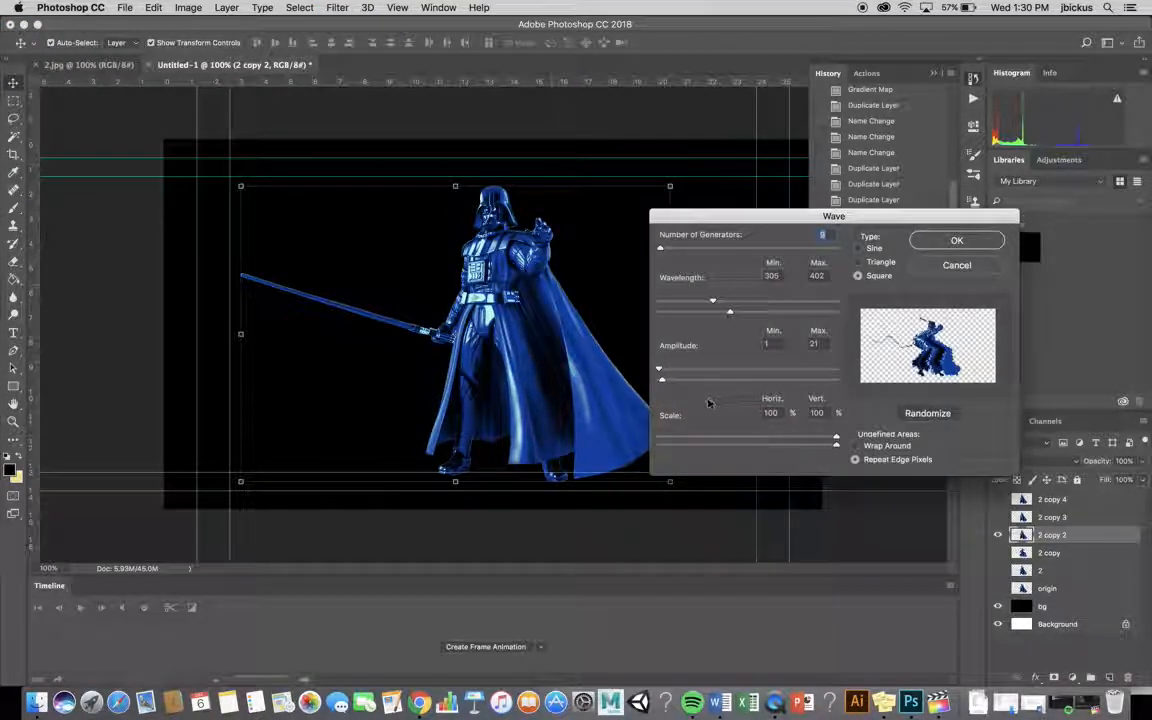
drag(660, 373, 663, 373)
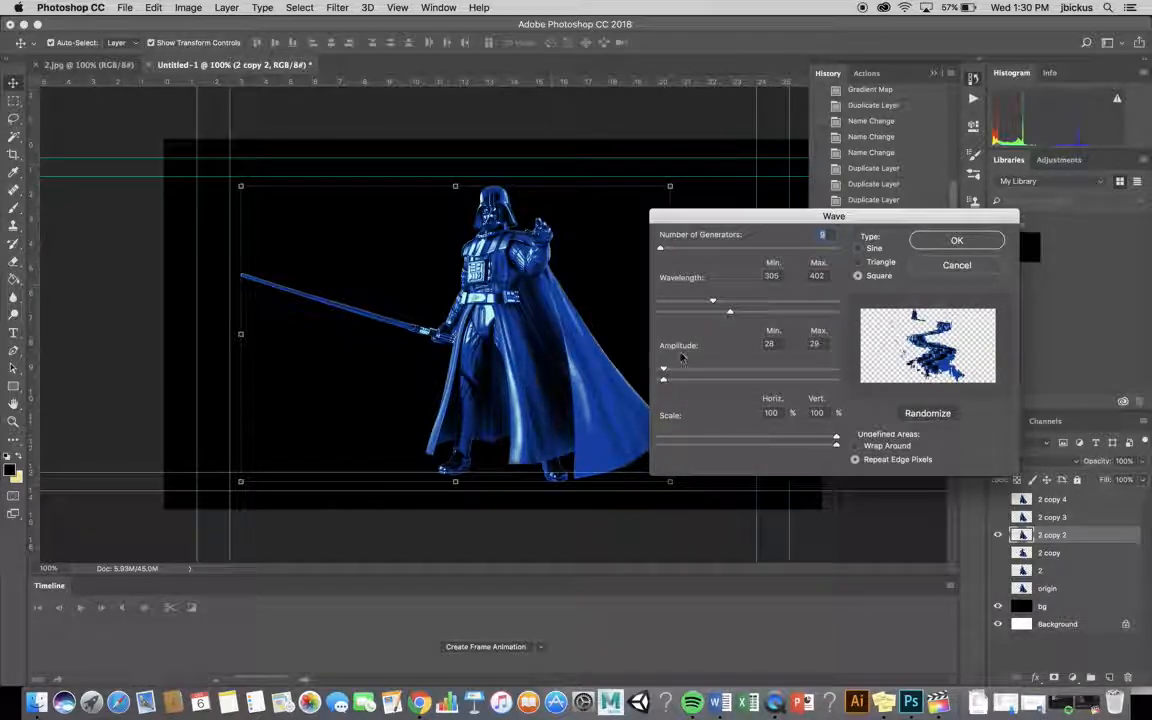
drag(730, 312, 683, 316)
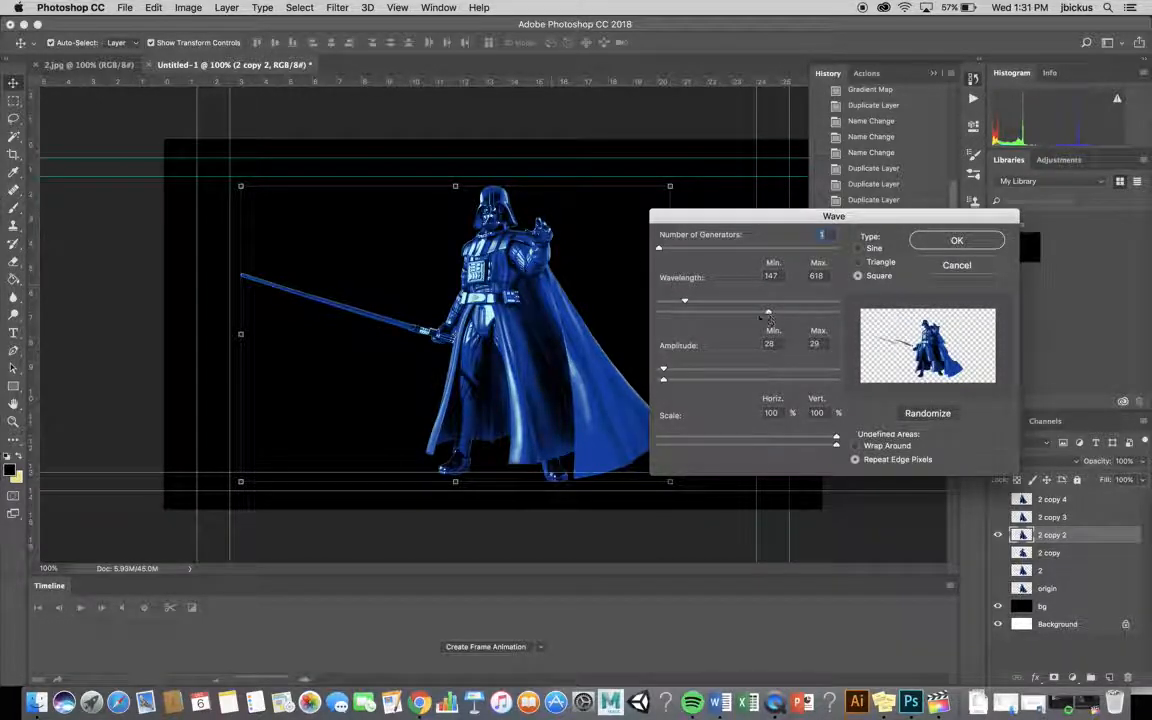
drag(767, 313, 721, 313)
click(984, 244)
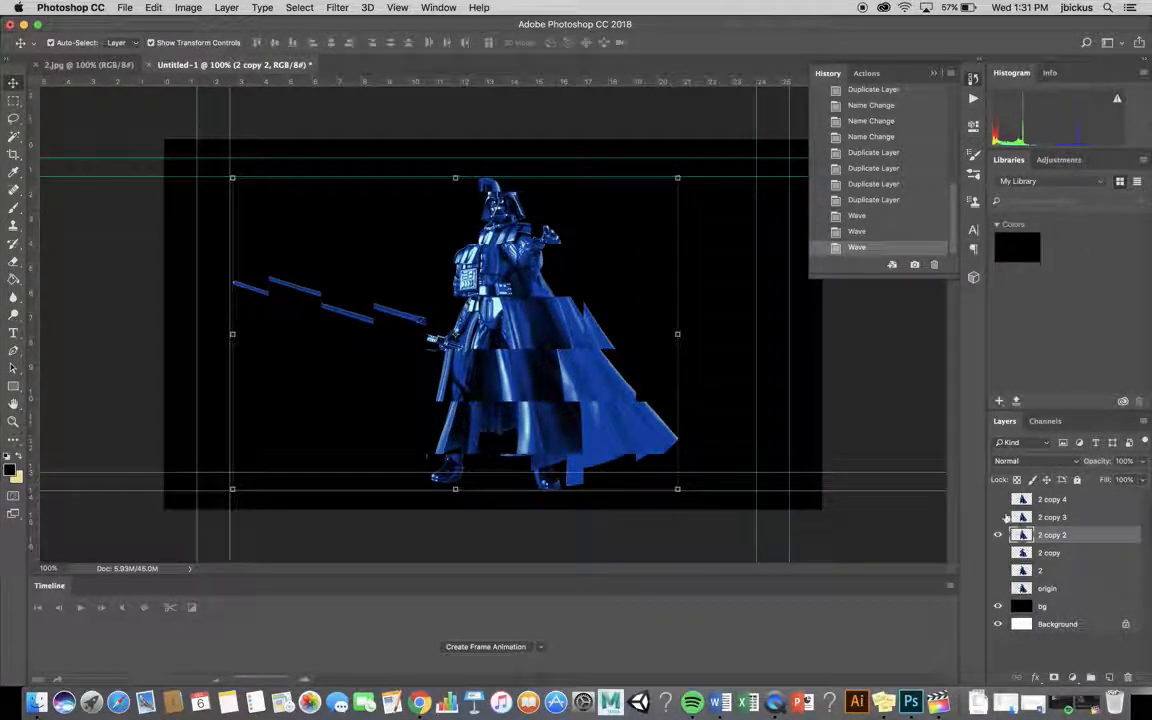
Step: Hide layer 2 copy 2, and show and select layer 2 copy 3
click(999, 535)
click(999, 518)
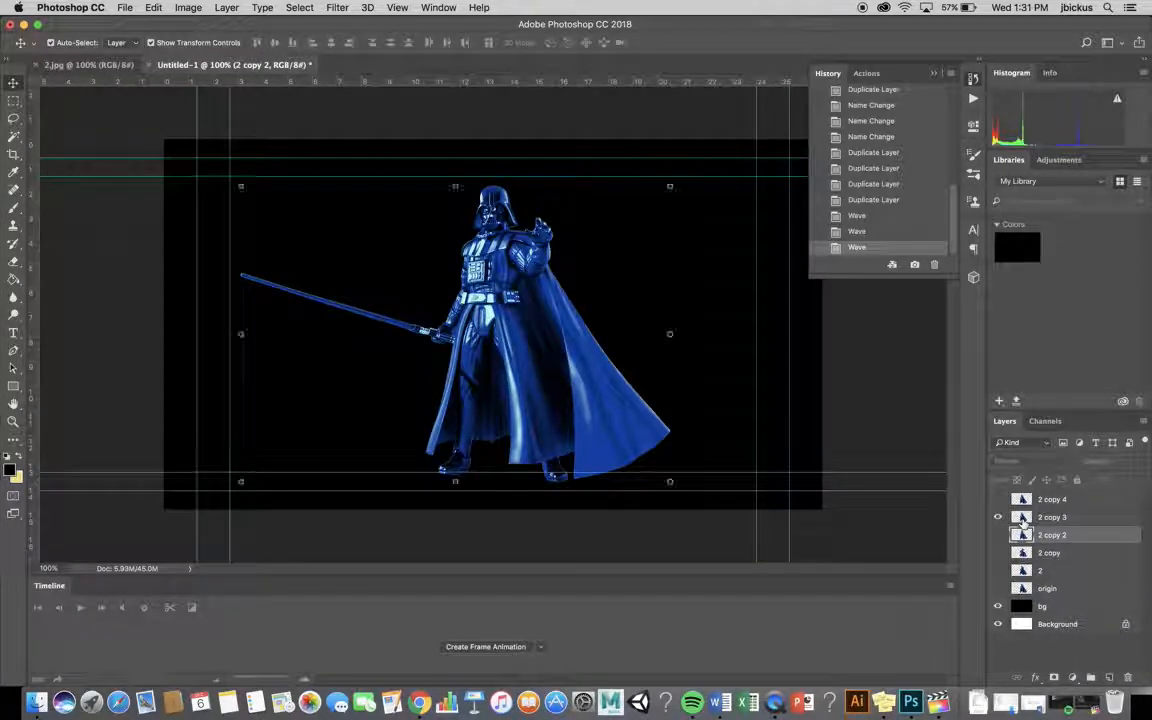
click(1022, 519)
Step: Apply a square Wave distortion to layer 2 copy 3 with 120 generators, wavelength 101 to 306 and amplitude 1 to 6
click(337, 7)
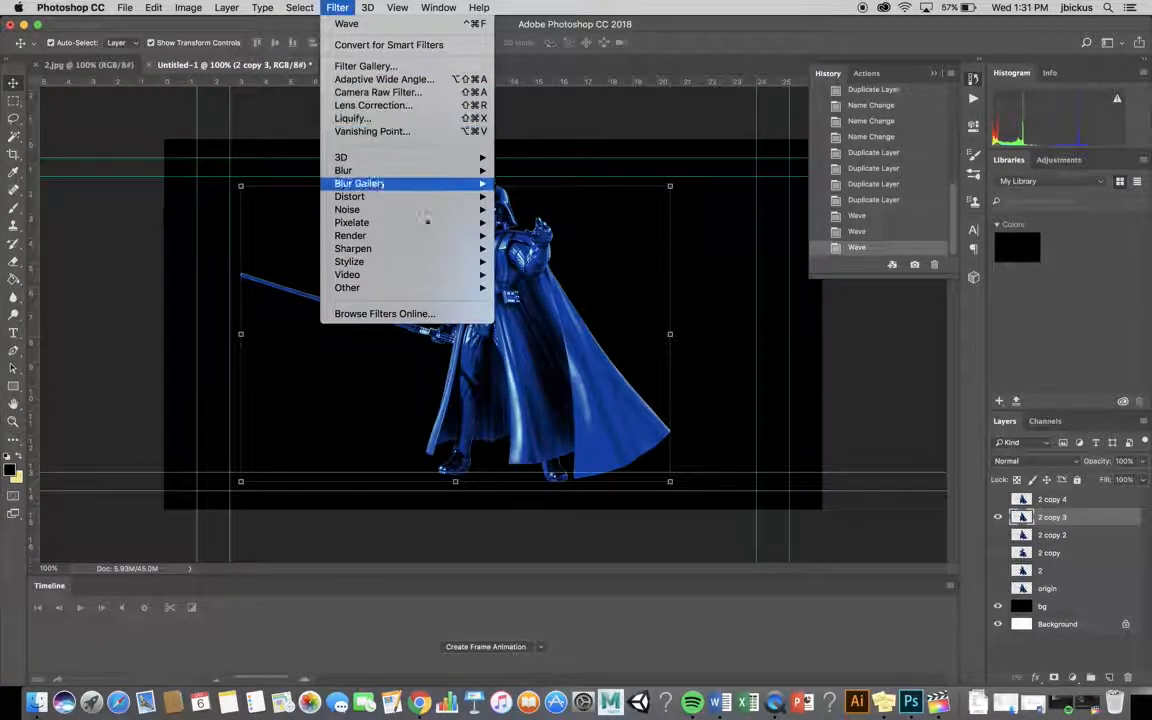
mouse_move(440, 196)
click(548, 289)
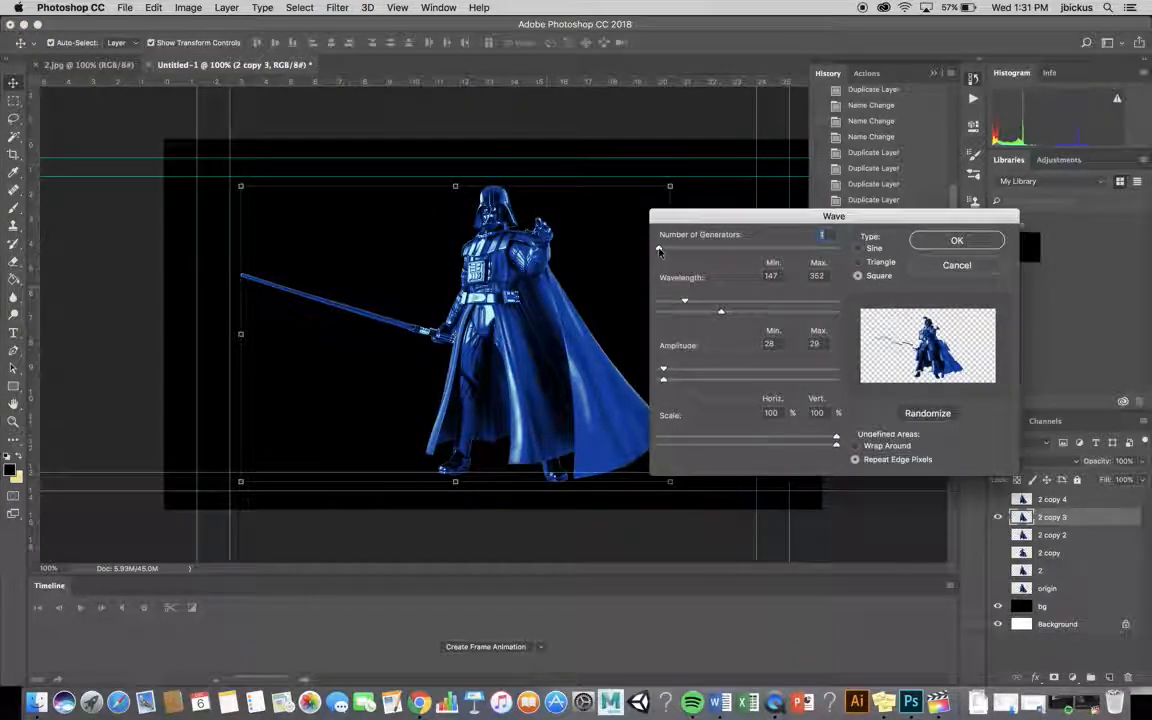
drag(659, 248, 680, 248)
mouse_move(721, 311)
mouse_down()
mouse_move(692, 314)
mouse_move(713, 314)
mouse_up()
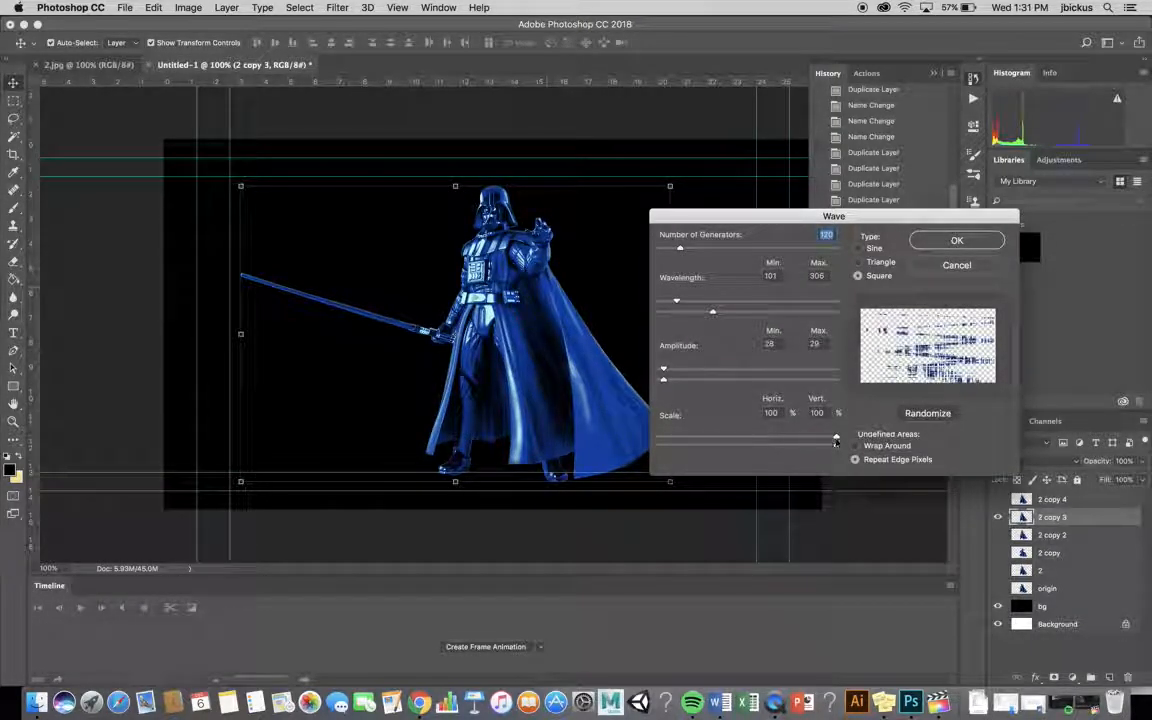
drag(671, 374, 659, 386)
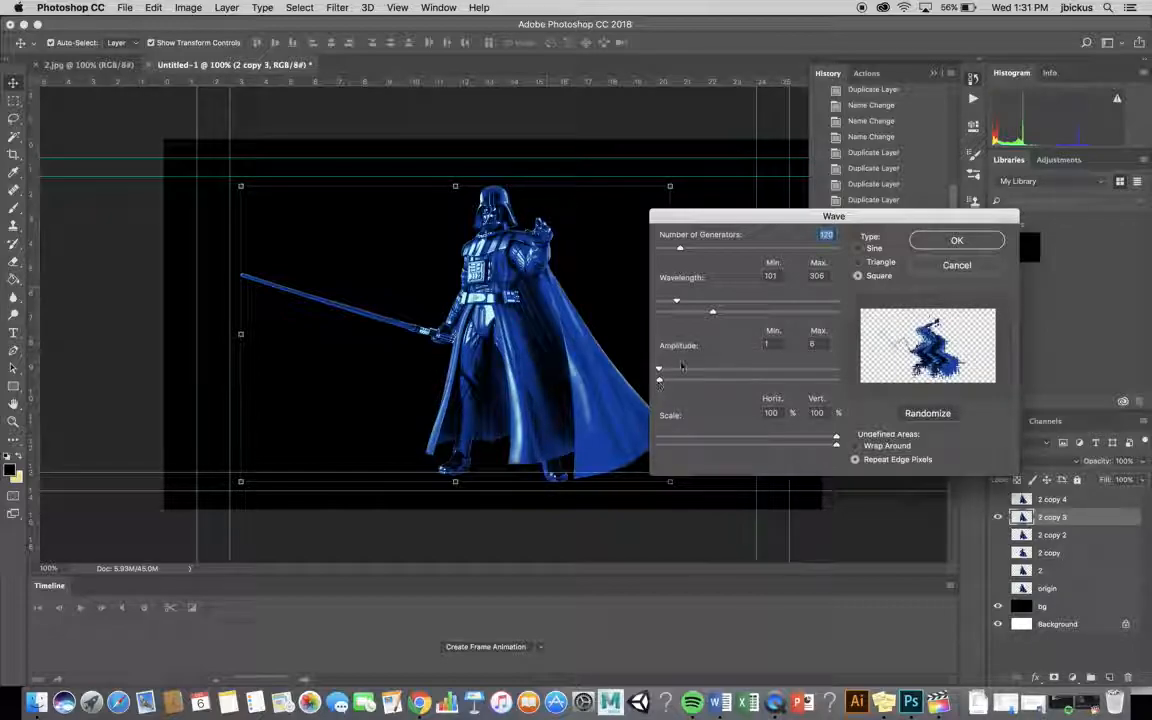
click(957, 240)
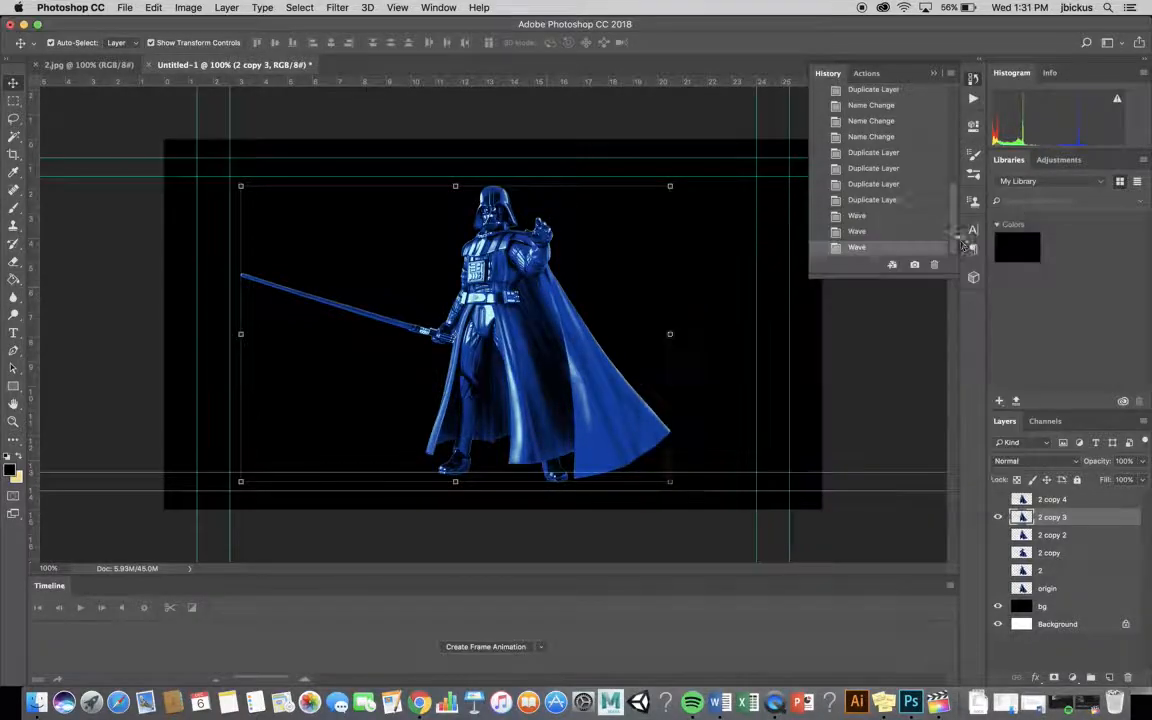
Step: Show and select layer 2 copy 4, and hide layer 2 copy 3
click(997, 499)
click(997, 517)
click(1052, 499)
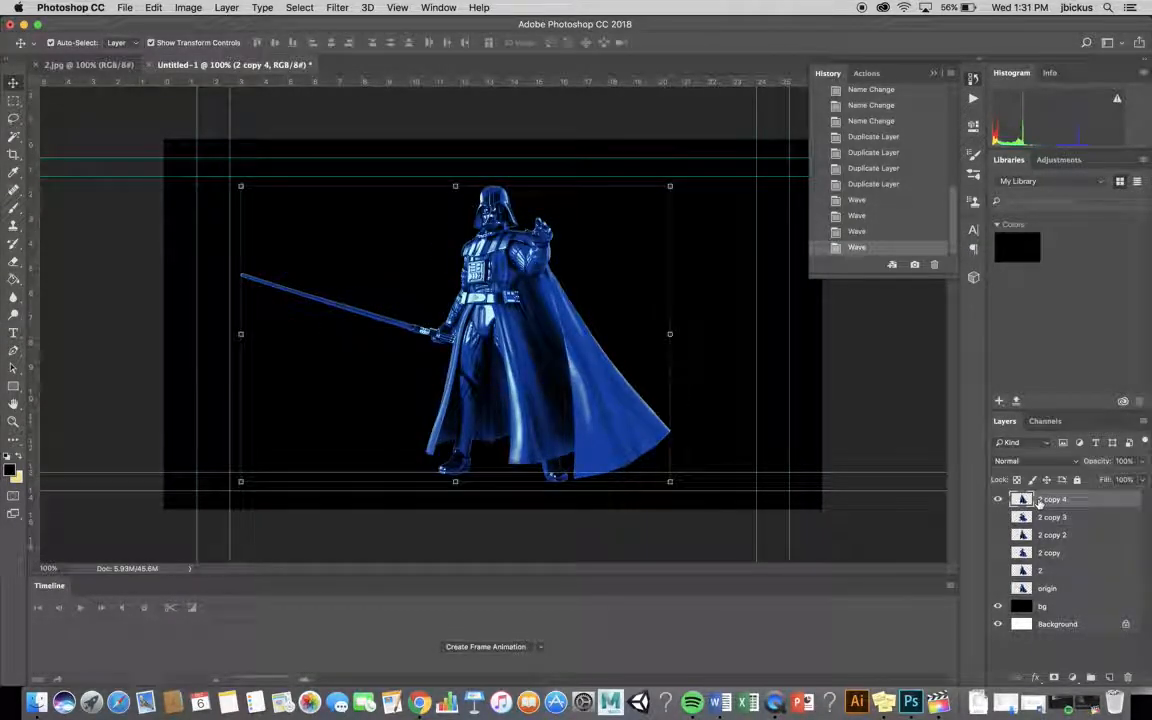
Step: Apply a square Wave distortion to layer 2 copy 4 with a much smaller number of generators
click(337, 7)
mouse_move(424, 196)
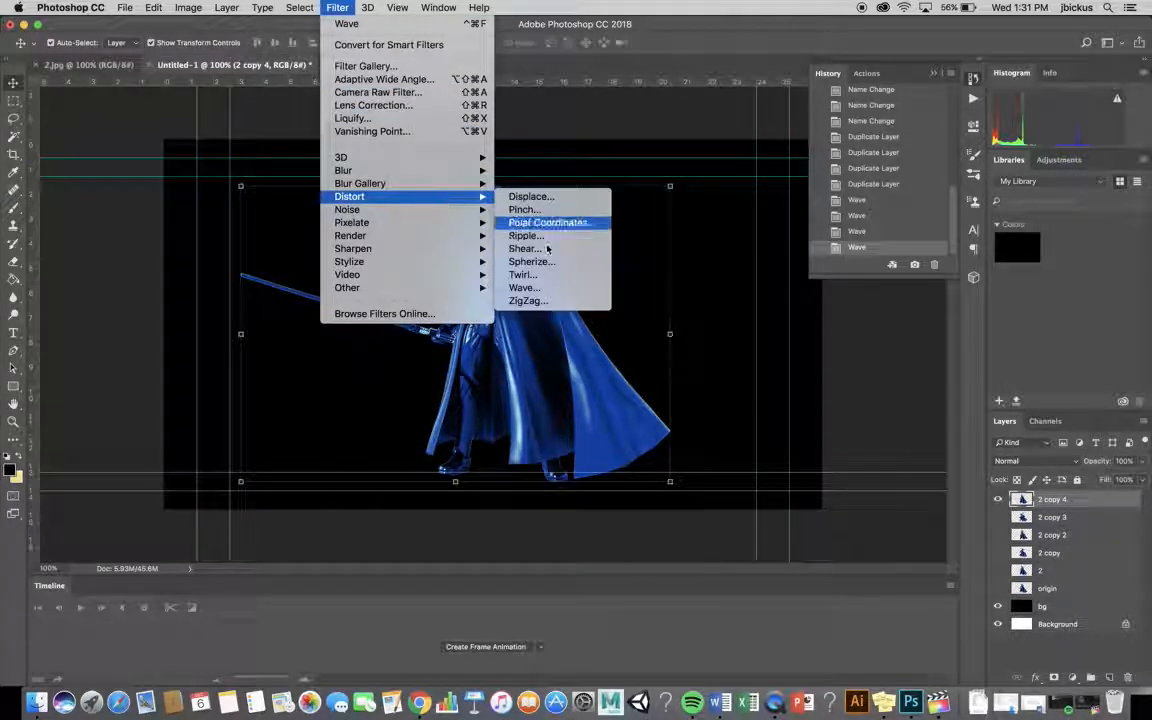
click(524, 287)
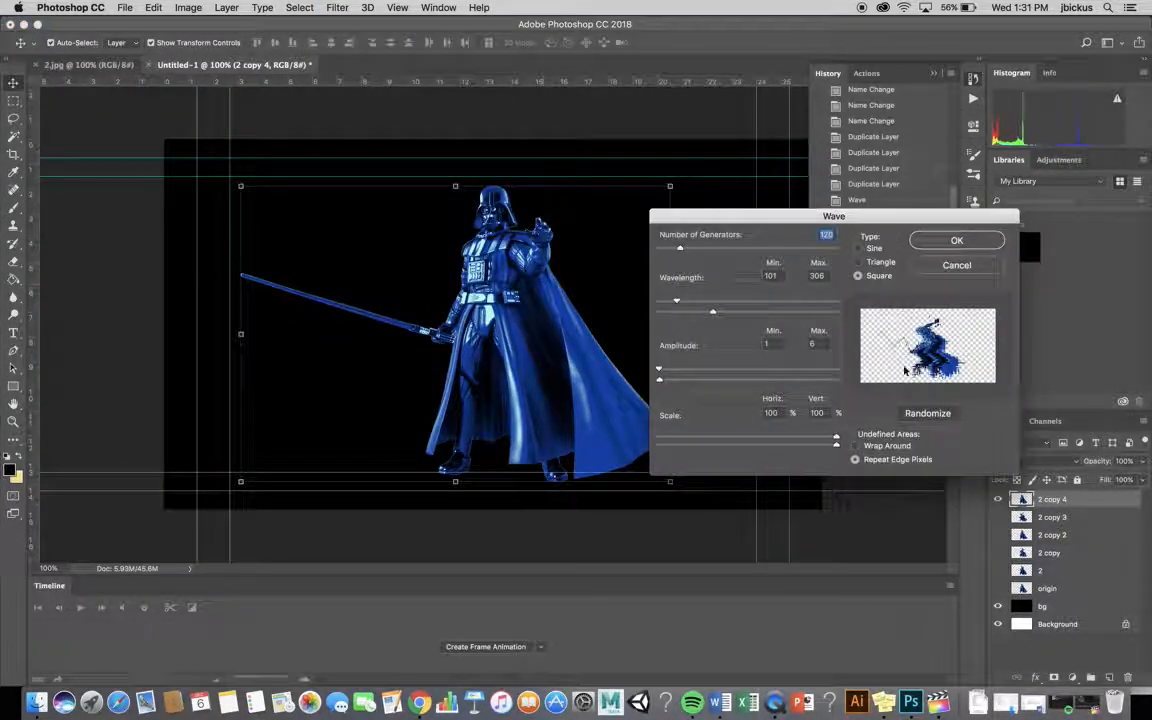
drag(679, 251, 659, 253)
click(966, 243)
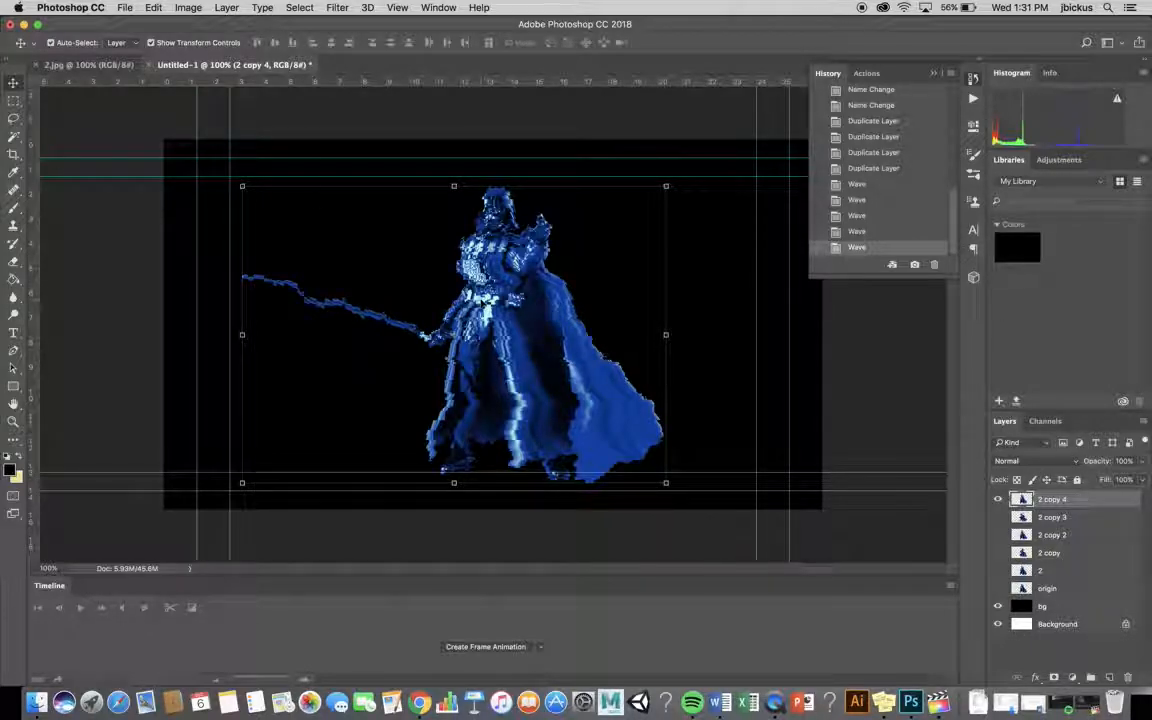
Step: Move the 2 copy 4 figure slightly left to the vertical guide, and show only 2 copy 3 and shift it slightly right
drag(500, 264, 488, 264)
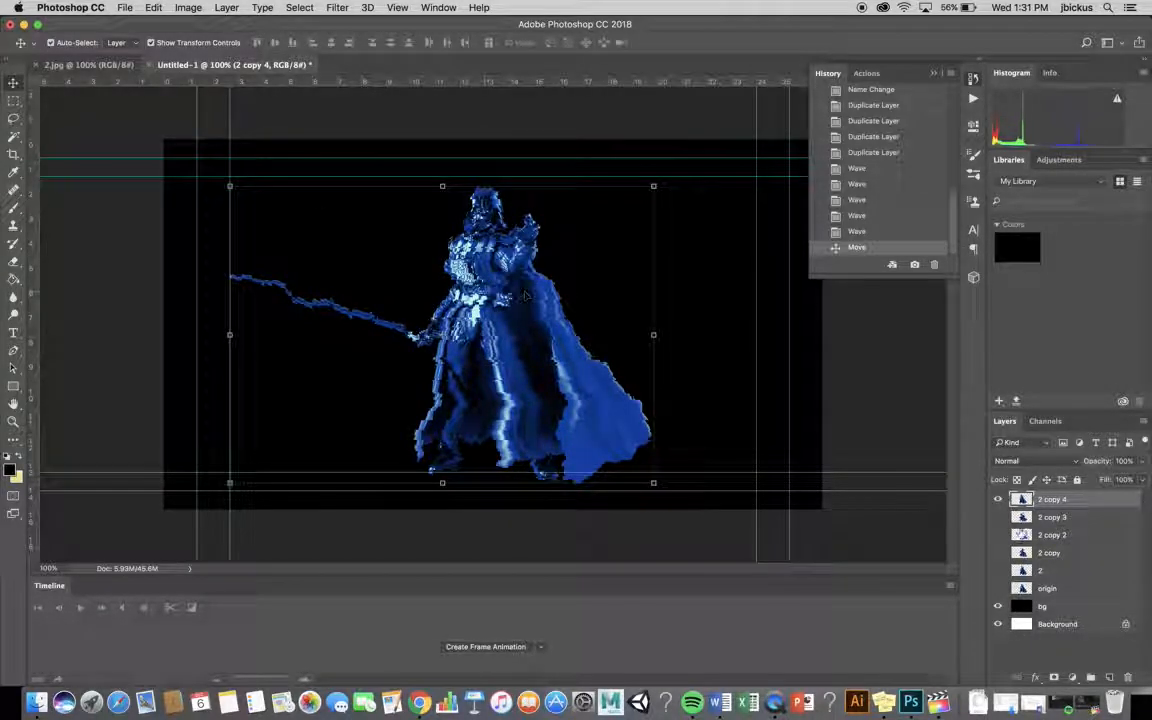
click(1050, 518)
click(997, 499)
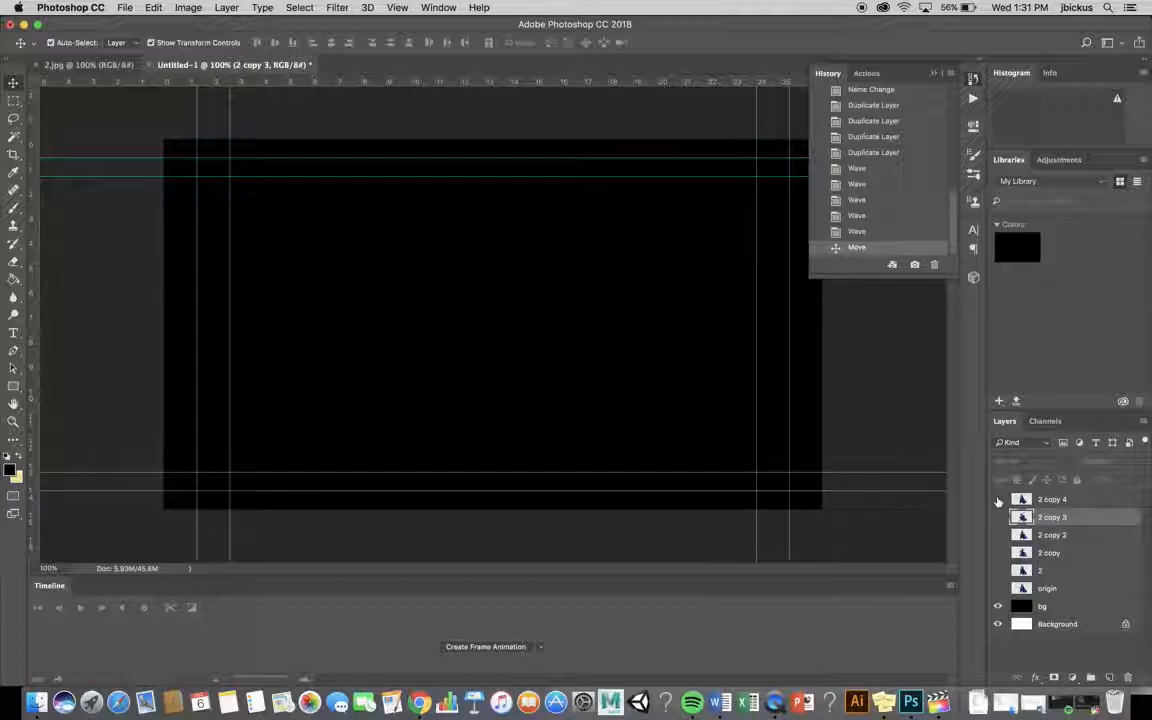
click(997, 499)
click(997, 517)
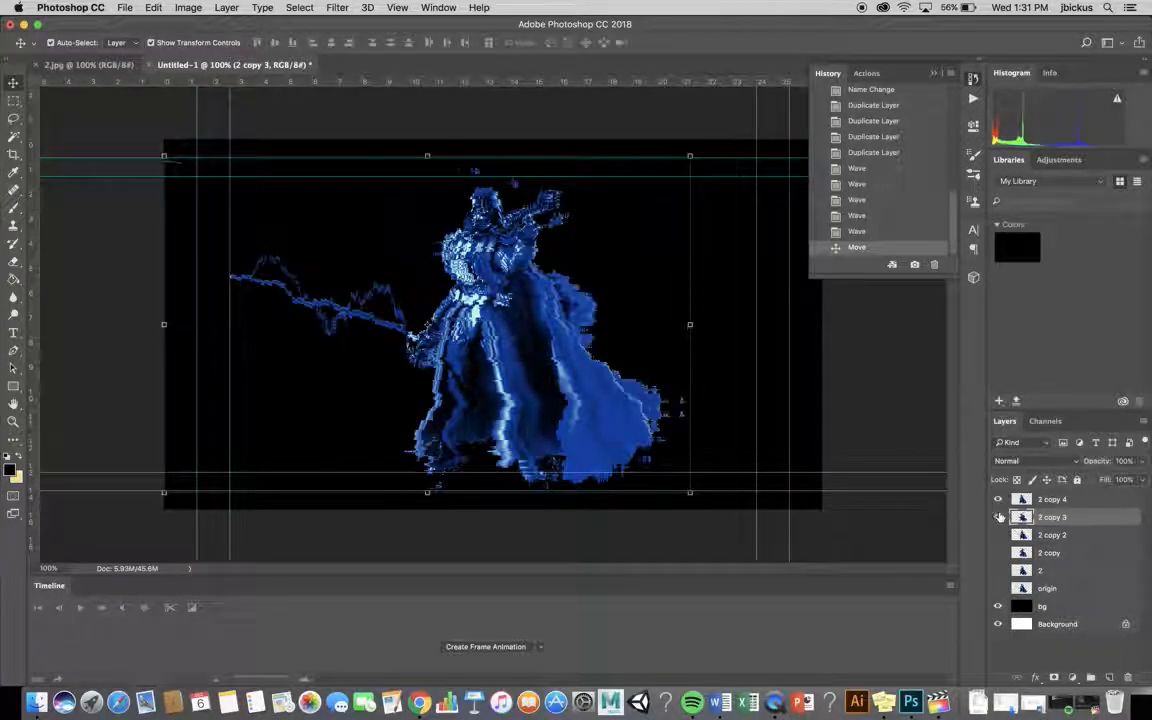
click(997, 499)
drag(548, 268, 557, 268)
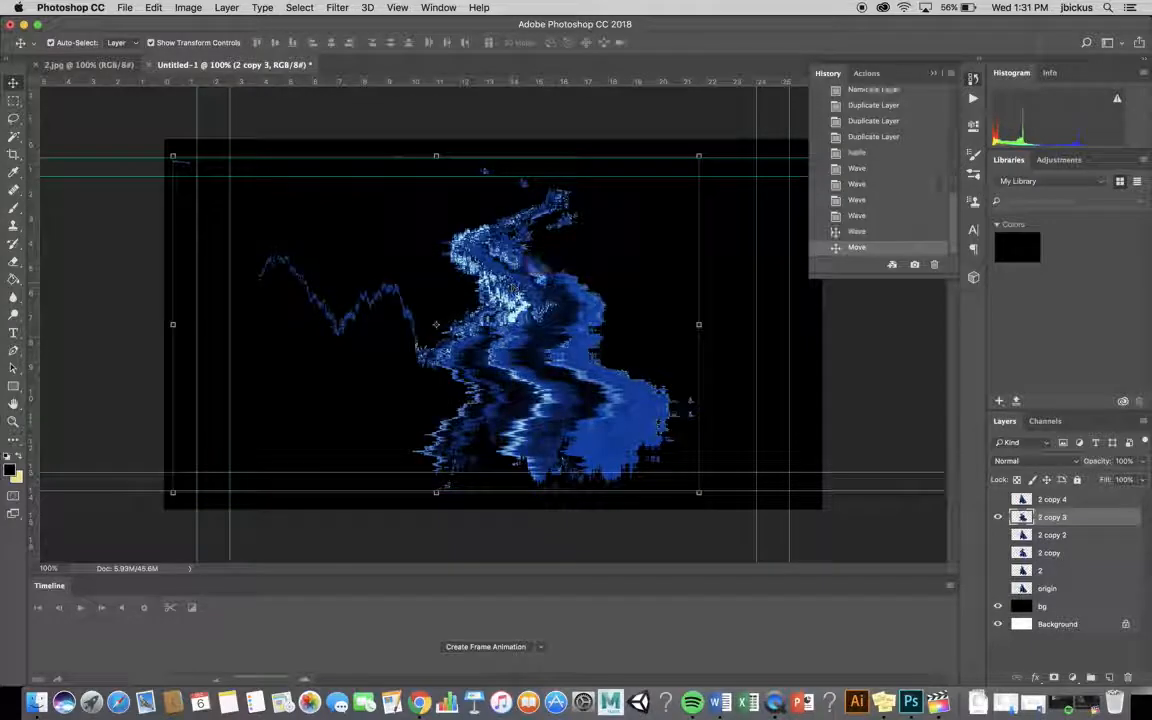
Step: Show layer 2 copy 2 instead of 2 copy 3 and nudge its figure slightly toward the vertical guide
click(997, 535)
click(997, 517)
drag(518, 299, 520, 291)
Step: Compare layer 2 copy with 2 copy 2, hide both, and show layer 2 and nudge its figure slightly sideways
click(997, 553)
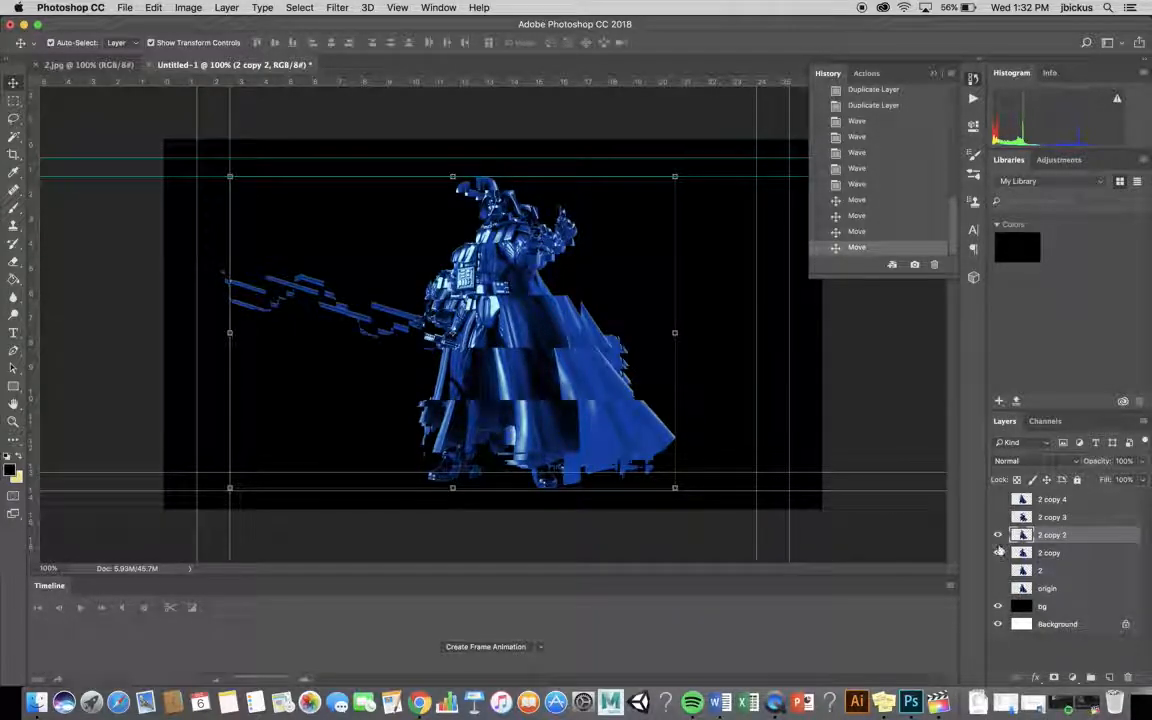
click(997, 535)
click(997, 553)
click(997, 570)
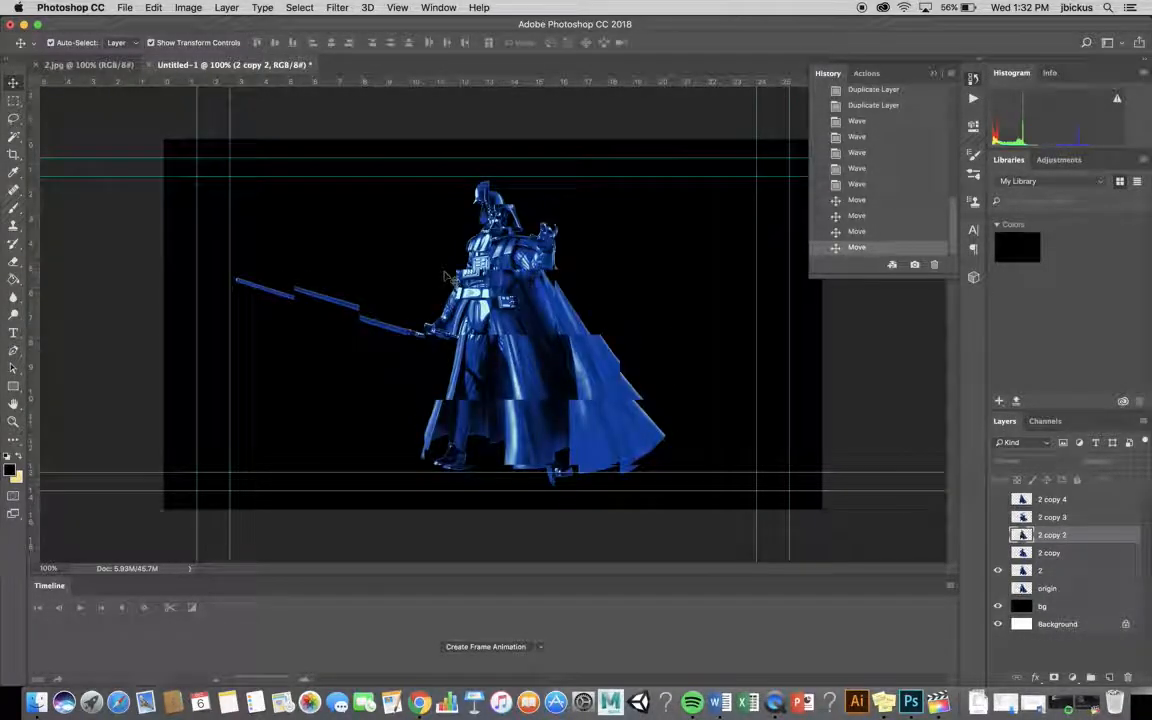
click(499, 285)
drag(507, 289, 513, 289)
Step: Show layer origin instead of layer 2 and move its figure left until the saber tip meets the vertical guide
click(997, 570)
click(997, 588)
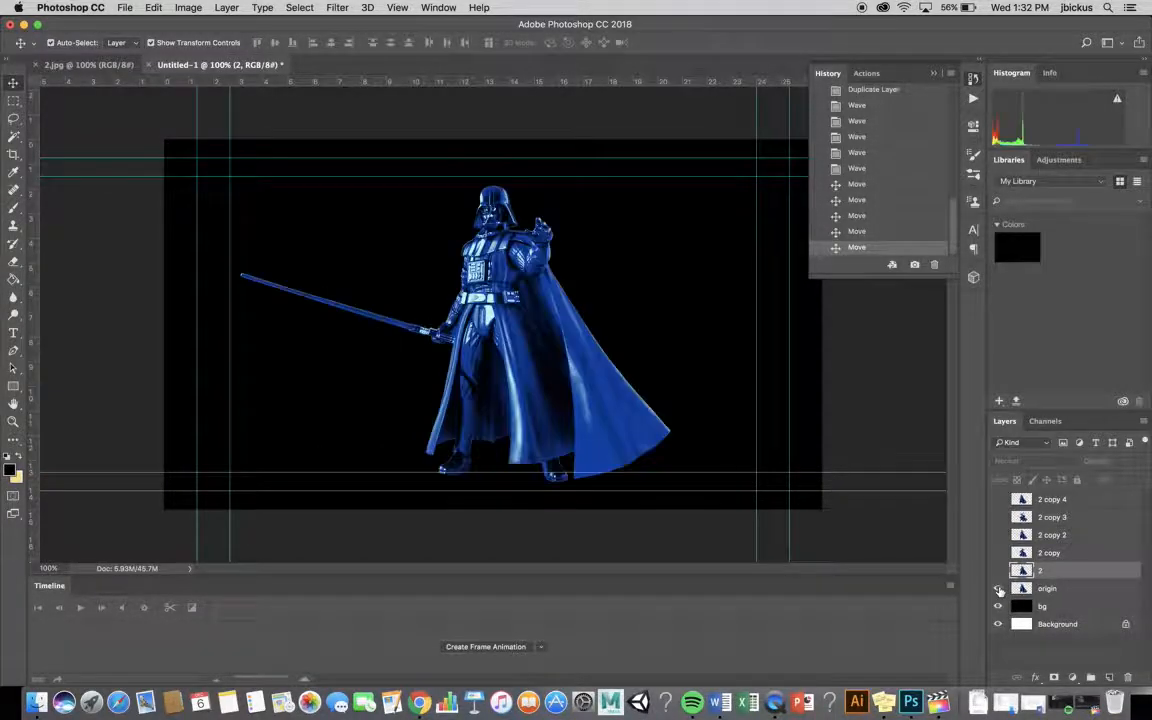
click(534, 290)
drag(505, 307, 495, 307)
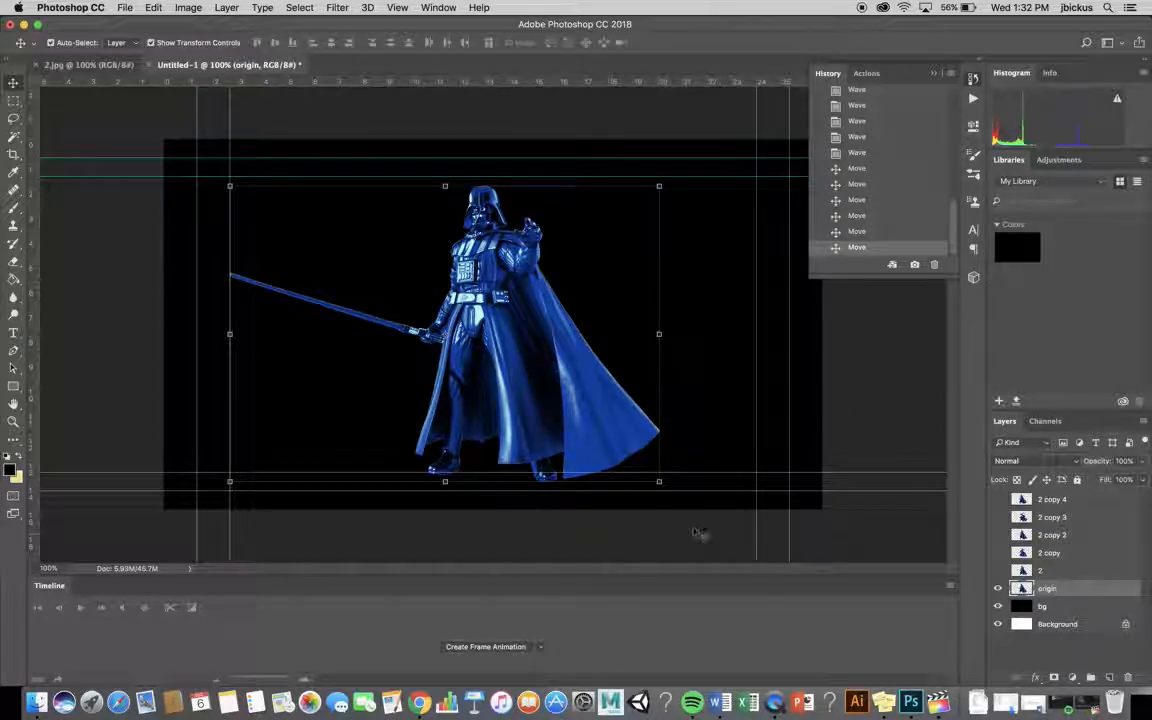
Step: Save the document to the Desktop as Vader Hologram.psd in Photoshop format with layers and maximized compatibility
key(super+shift+s)
text(Vader)
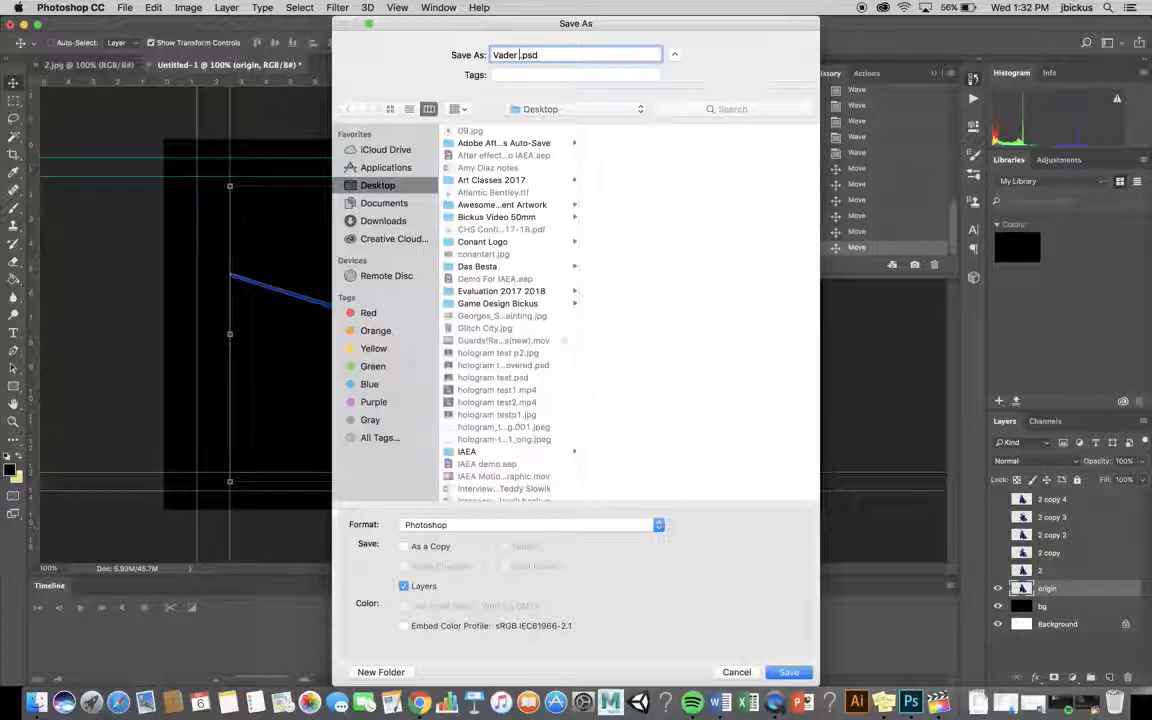
text( Hologram)
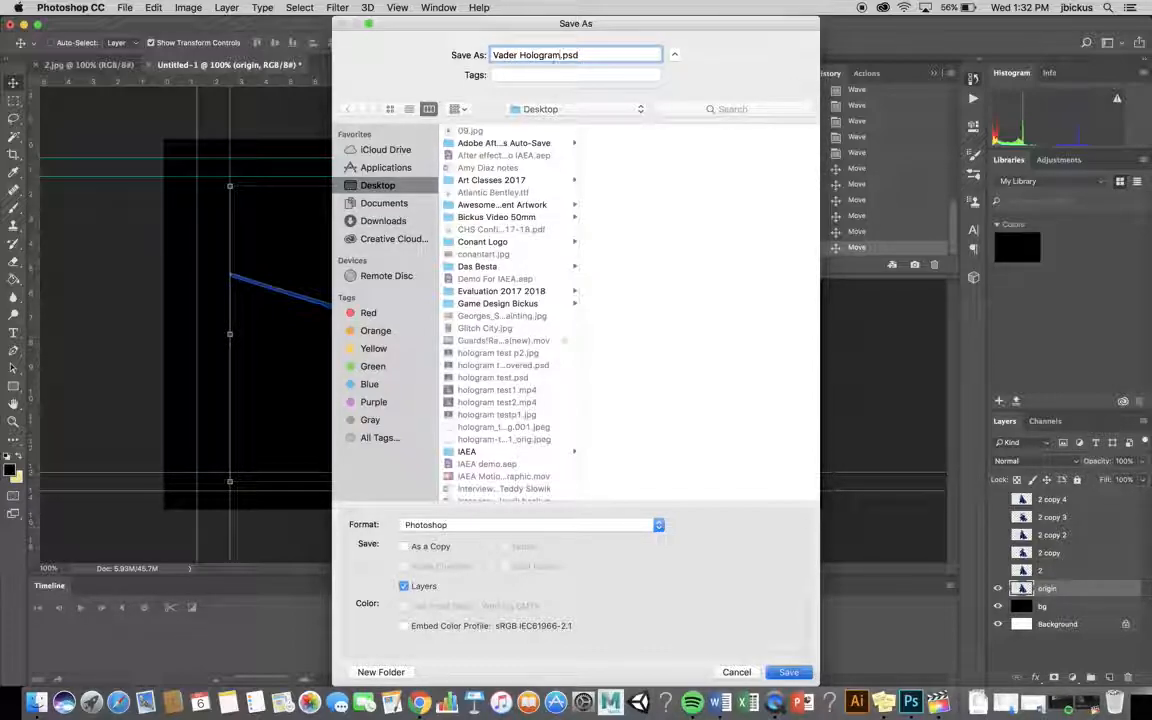
key(Return)
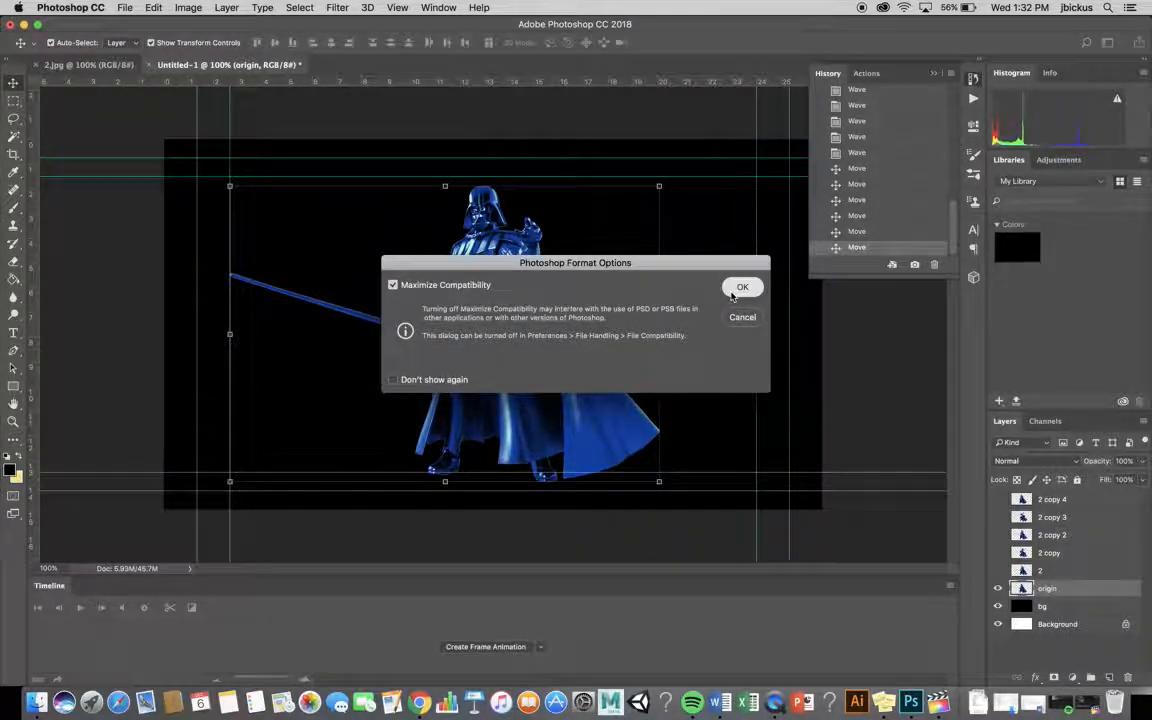
click(740, 290)
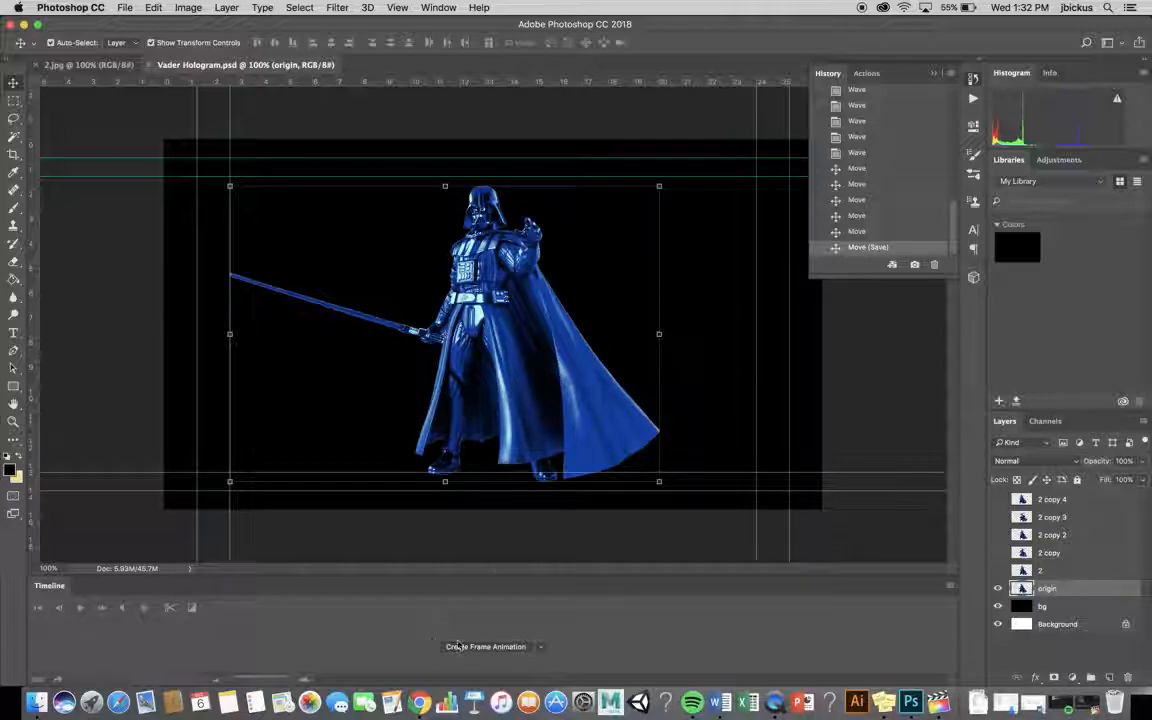
click(441, 6)
mouse_move(460, 36)
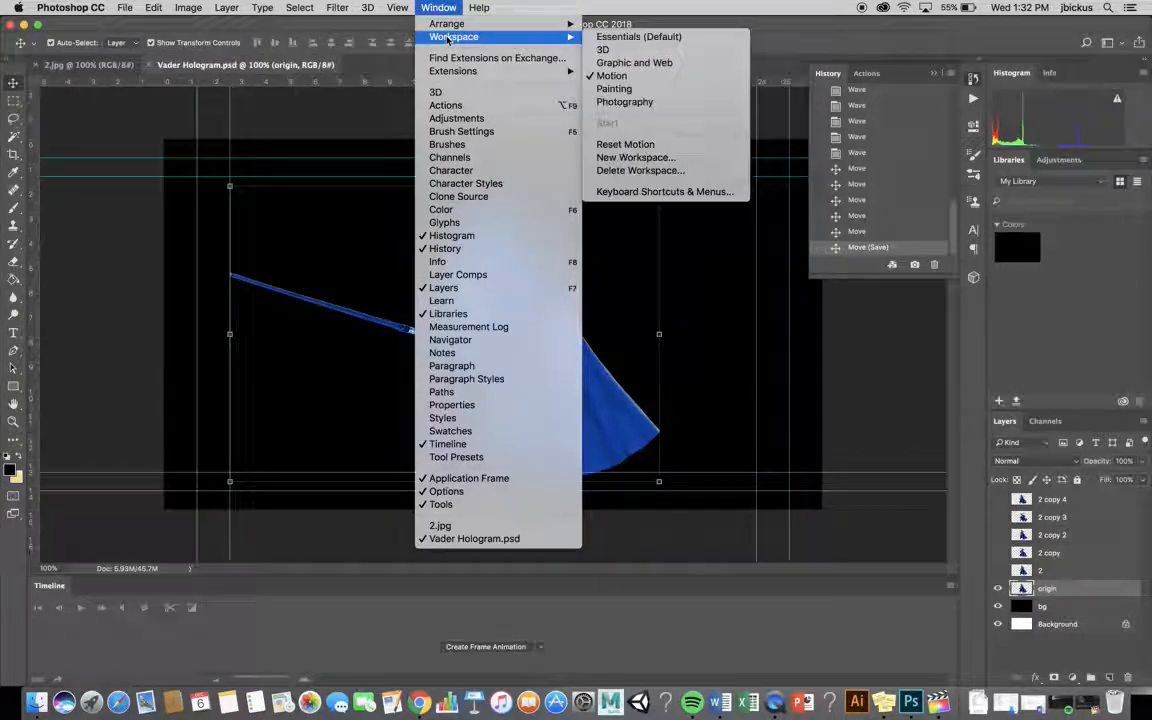
click(604, 286)
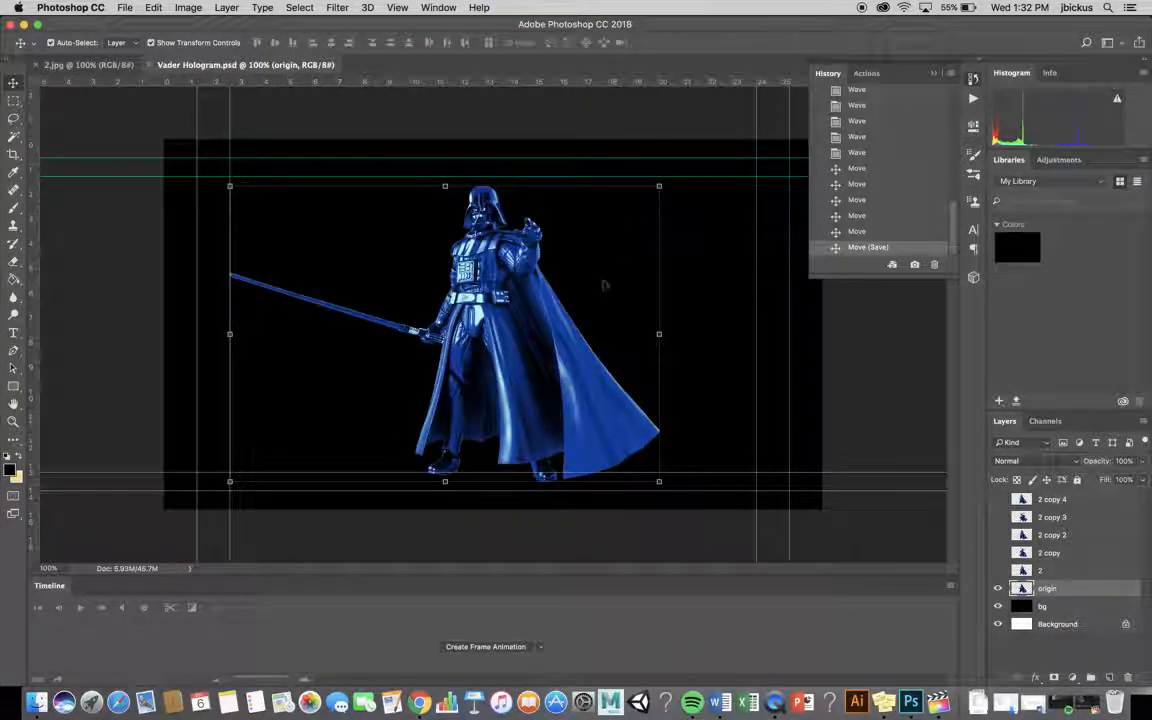
Step: Create a frame animation in the timeline from the current document
click(545, 646)
click(487, 643)
click(953, 589)
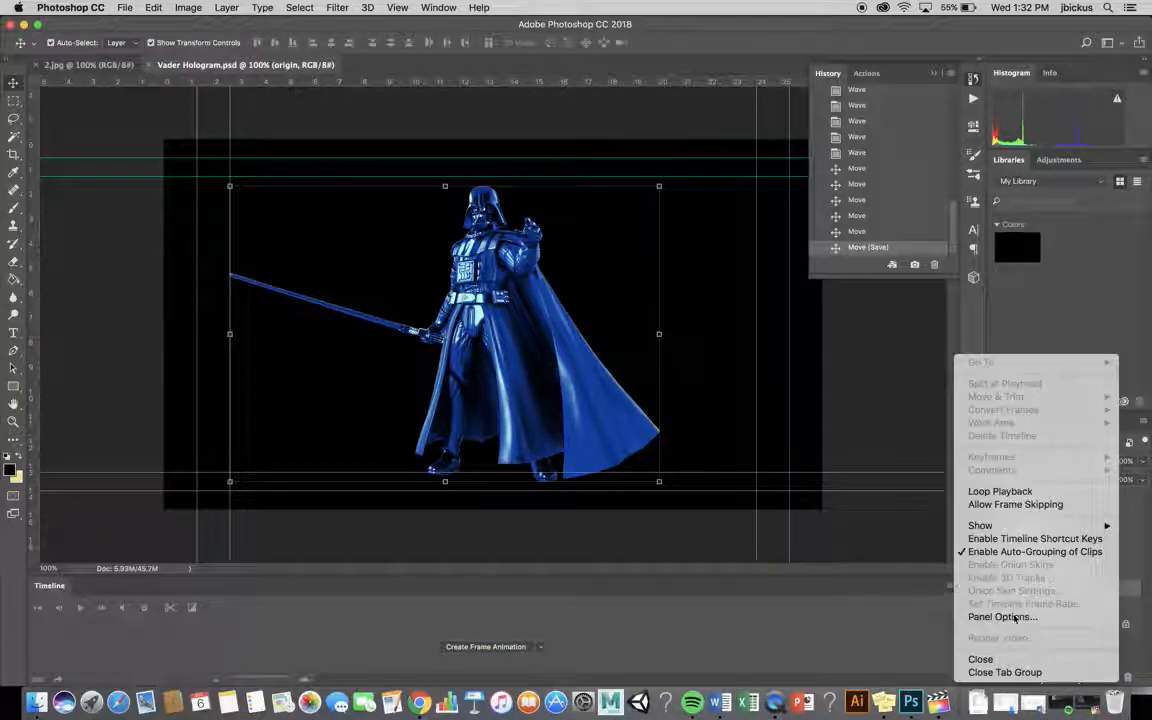
click(674, 649)
click(491, 646)
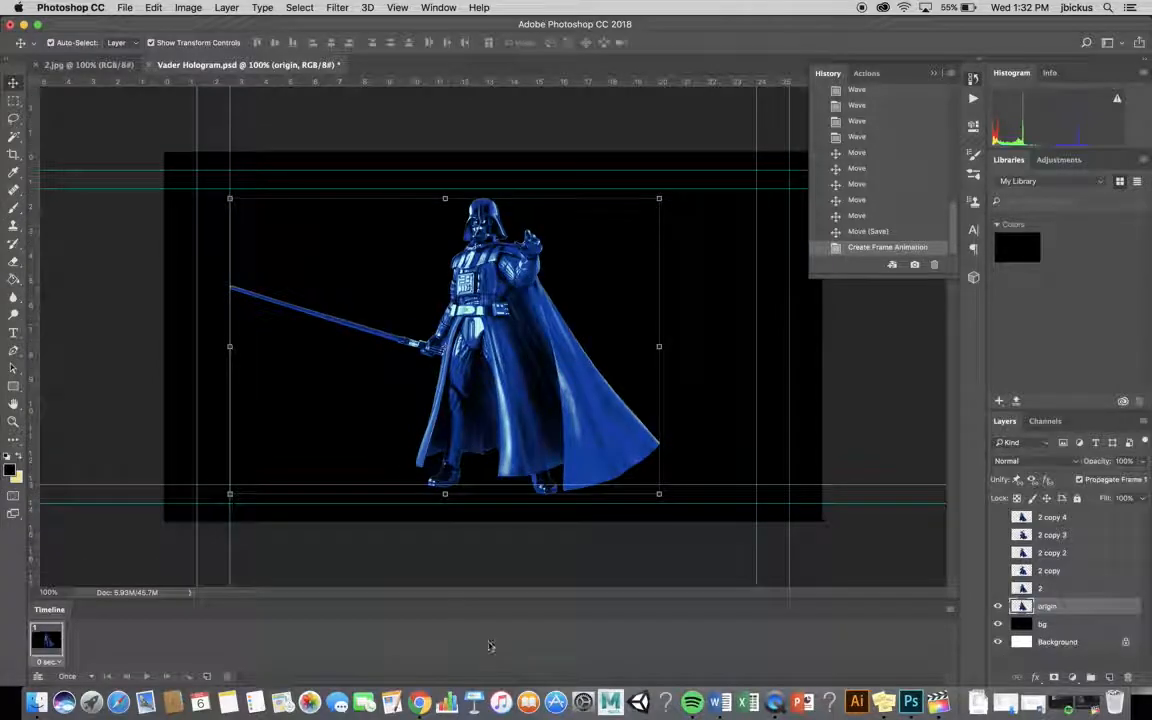
Step: Set the first frame's delay to 0.1 seconds and the animation's looping to Forever
scroll(44, 665, up, 2)
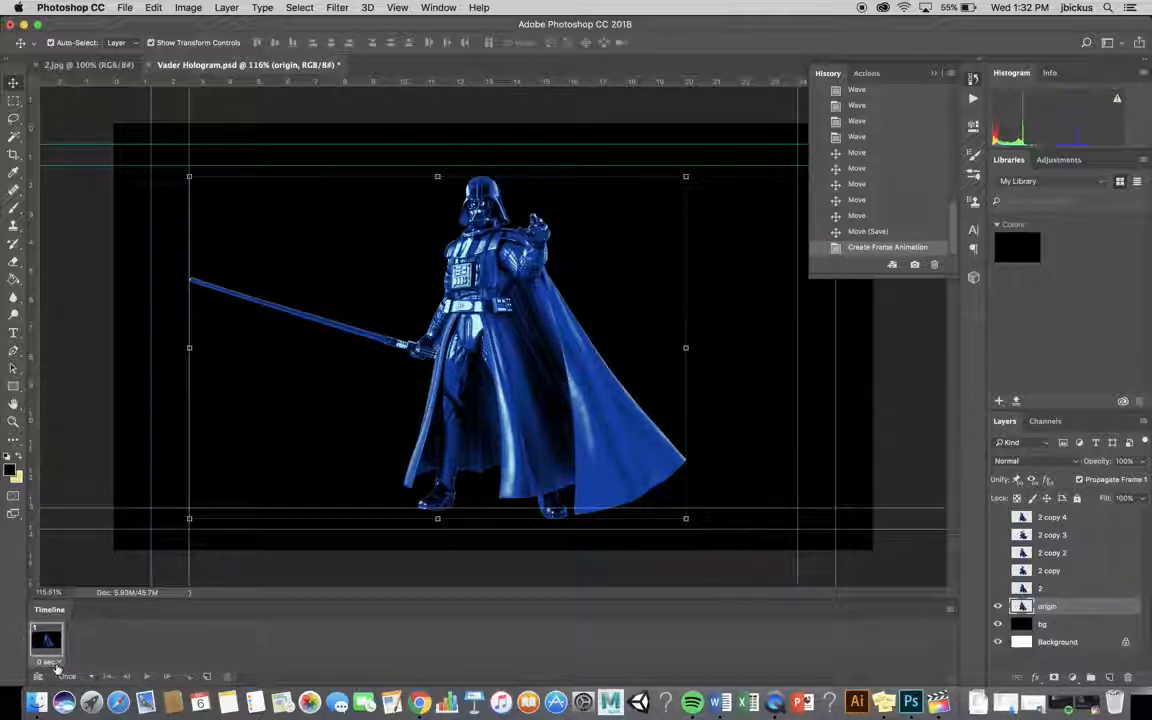
click(56, 664)
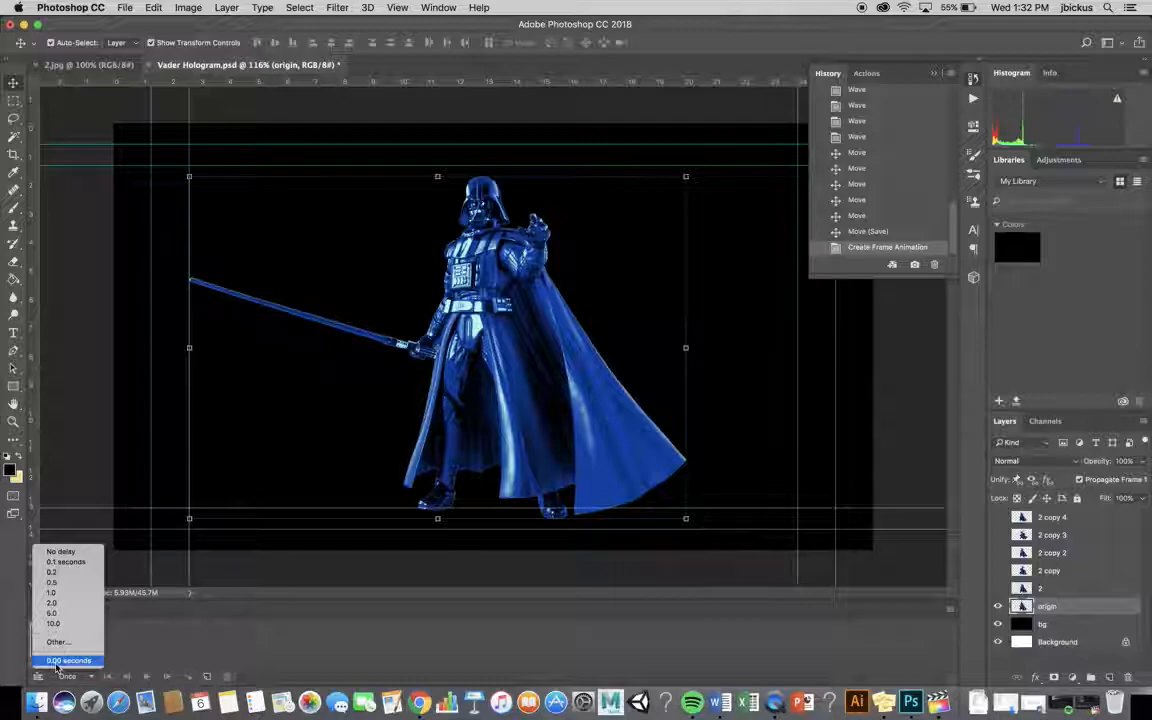
click(62, 566)
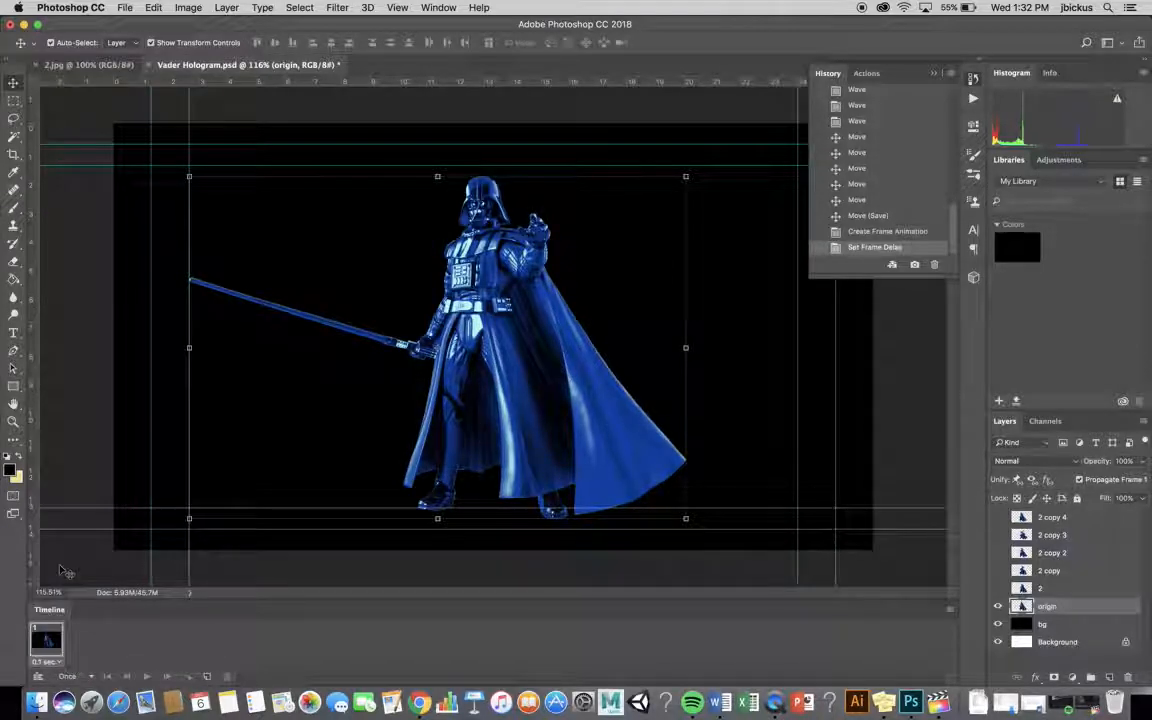
click(84, 677)
click(50, 645)
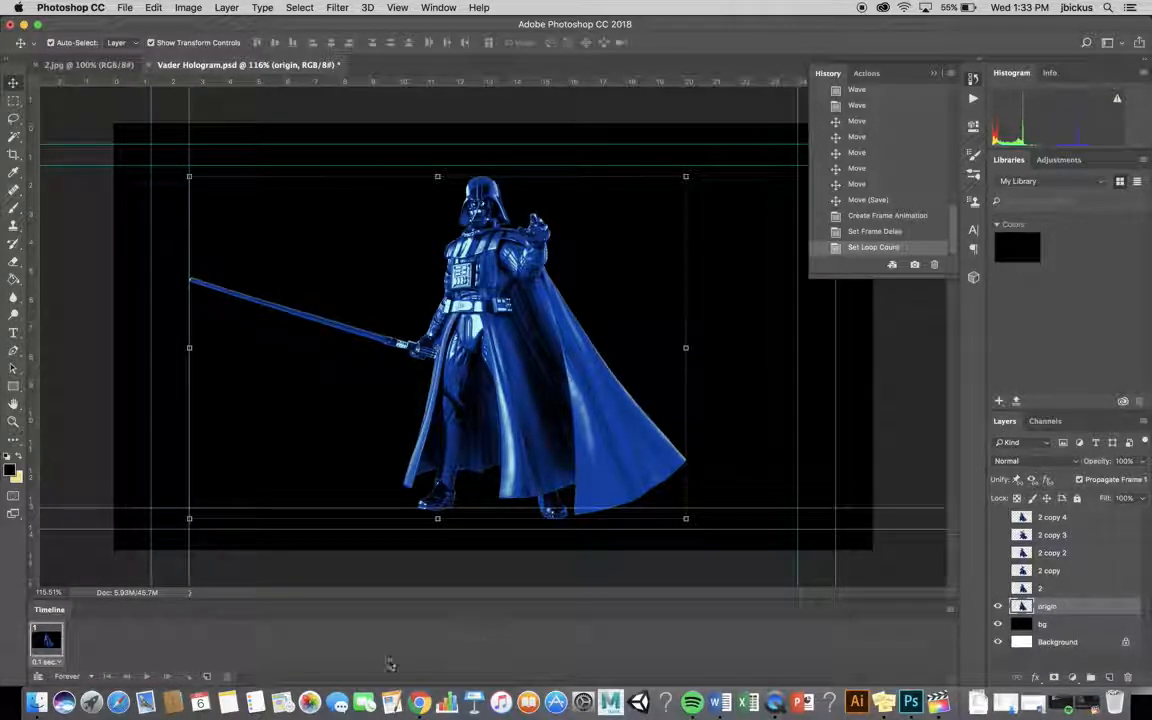
Step: Add a second frame showing layer 2 instead of origin, and a third showing 2 copy instead of 2
click(207, 677)
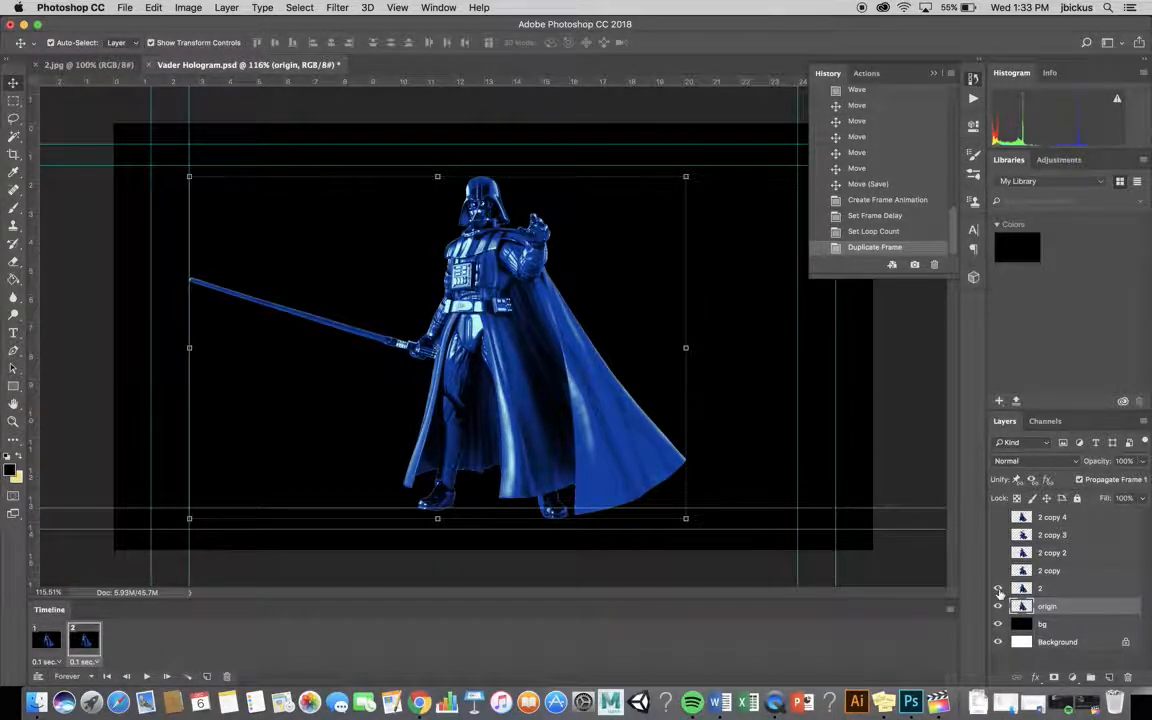
click(998, 590)
click(998, 606)
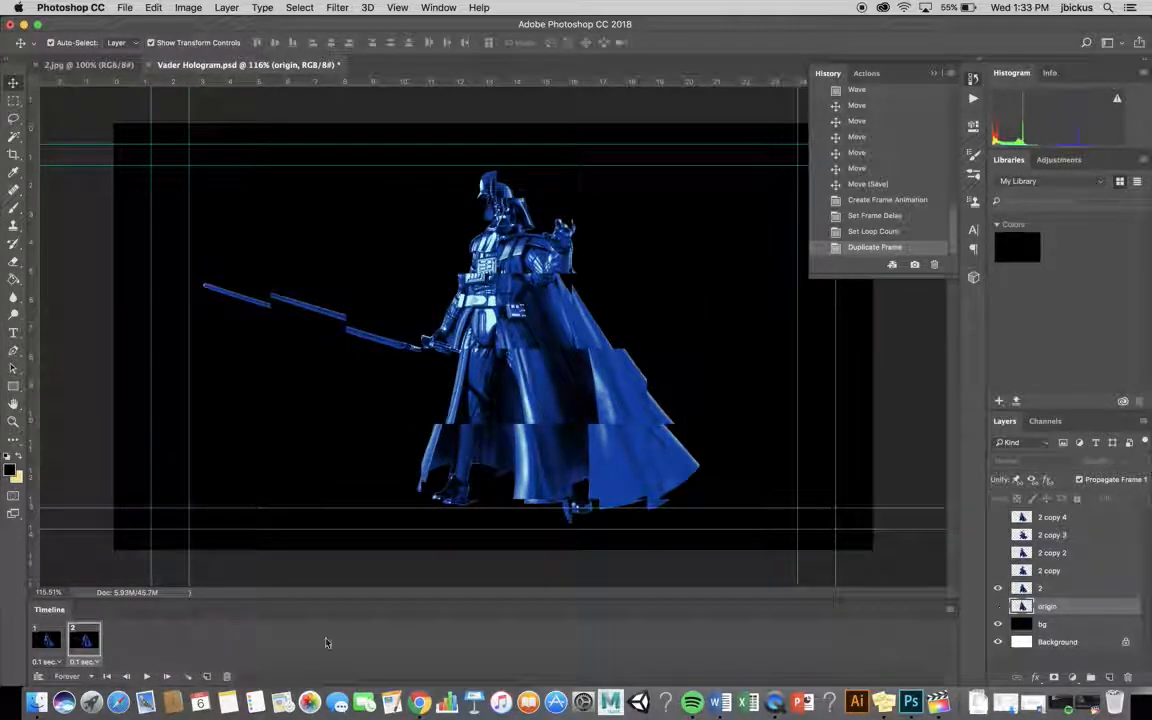
click(204, 677)
click(998, 570)
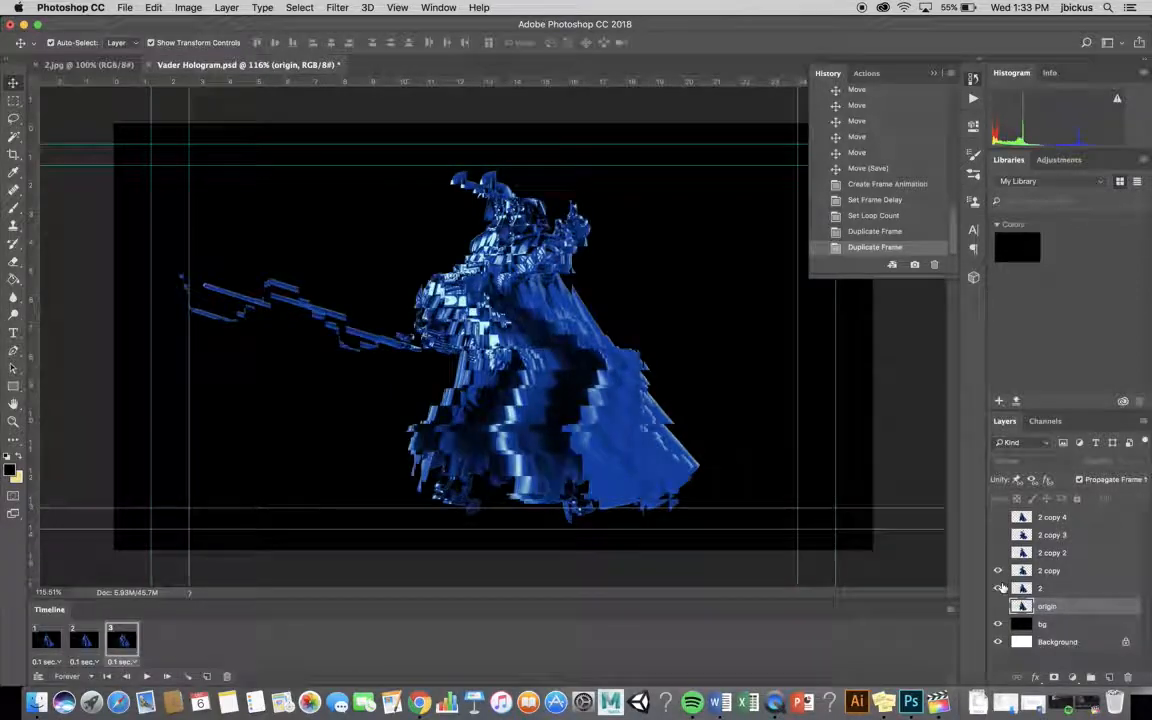
click(998, 588)
Step: Add a fourth frame showing only figure layer 2 copy 2, and a fifth showing 2 copy 3 in its place
click(206, 677)
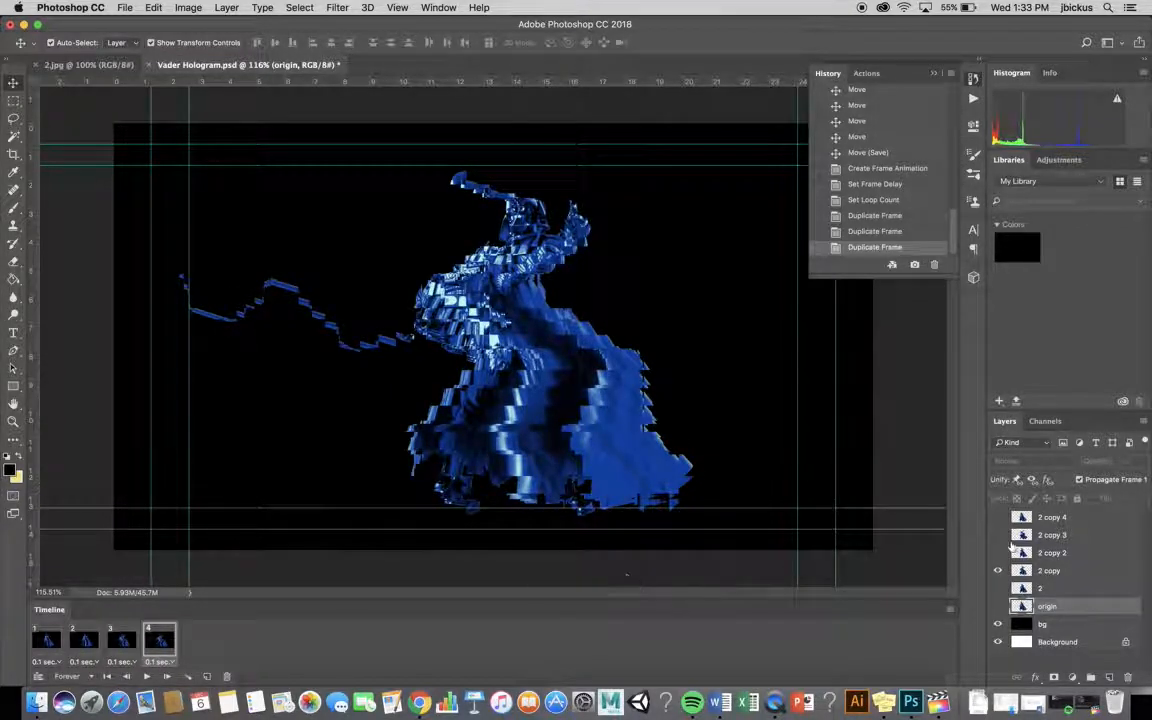
click(998, 552)
click(998, 570)
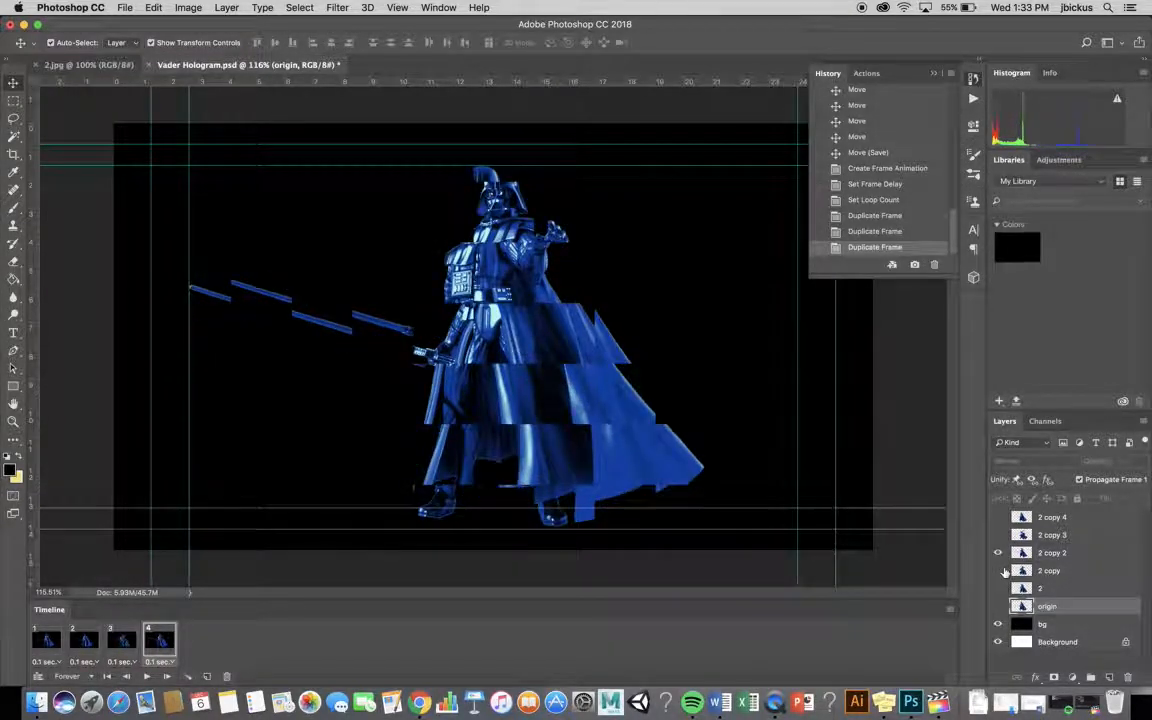
click(206, 677)
click(998, 535)
click(998, 552)
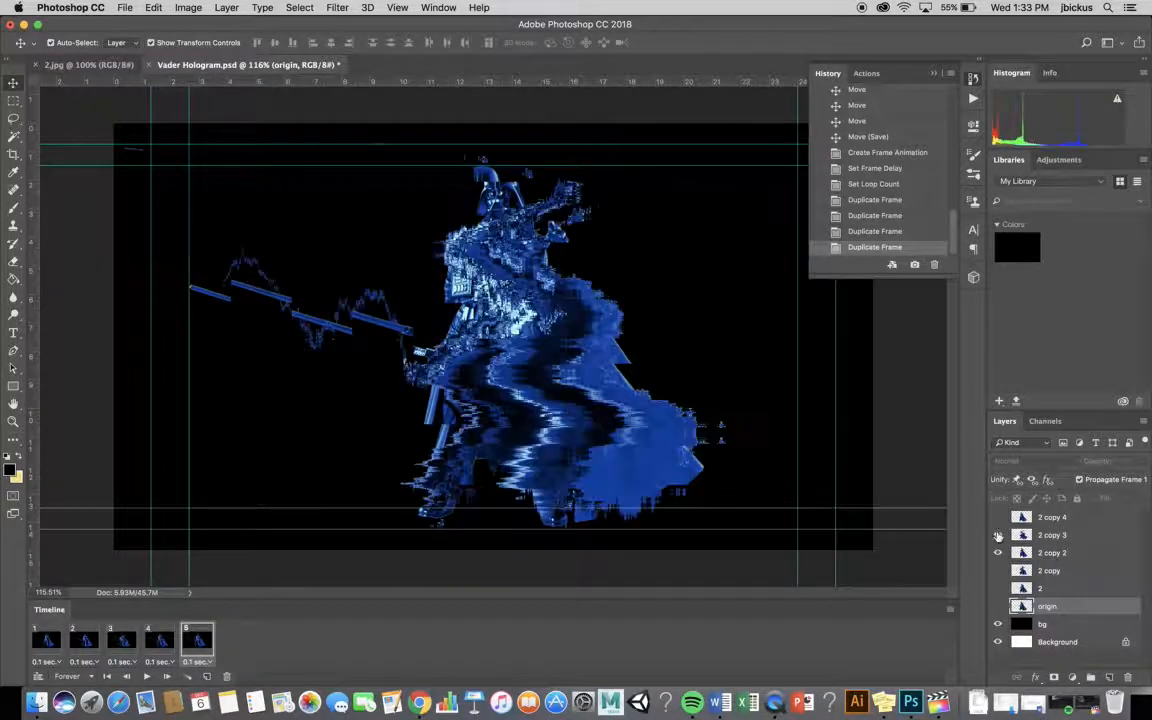
Step: Add a sixth frame showing layer 2 copy 4 instead of 2 copy 3, and play the animation to check it
click(206, 677)
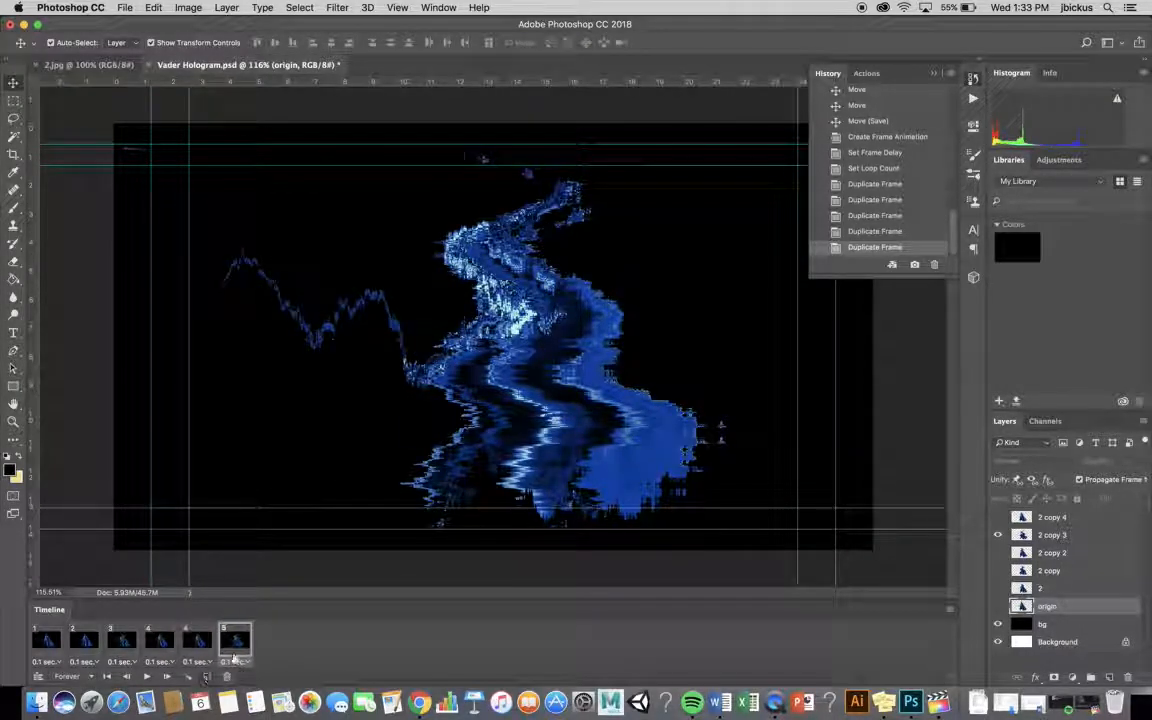
click(998, 517)
click(998, 535)
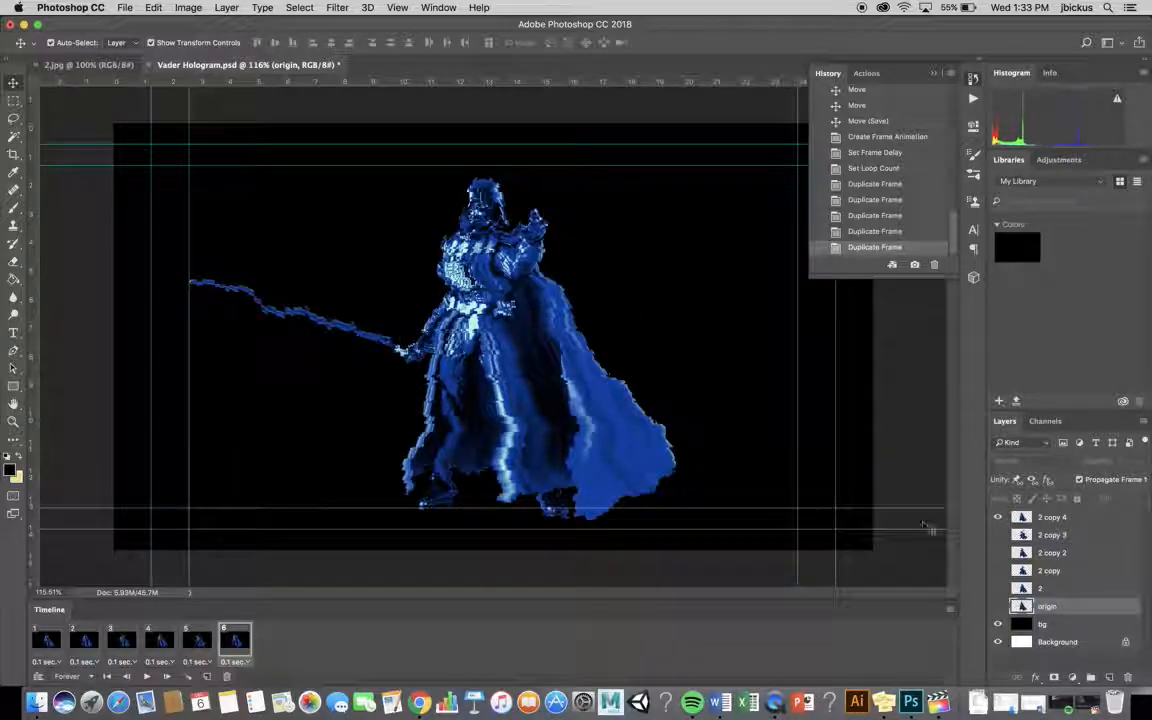
click(147, 677)
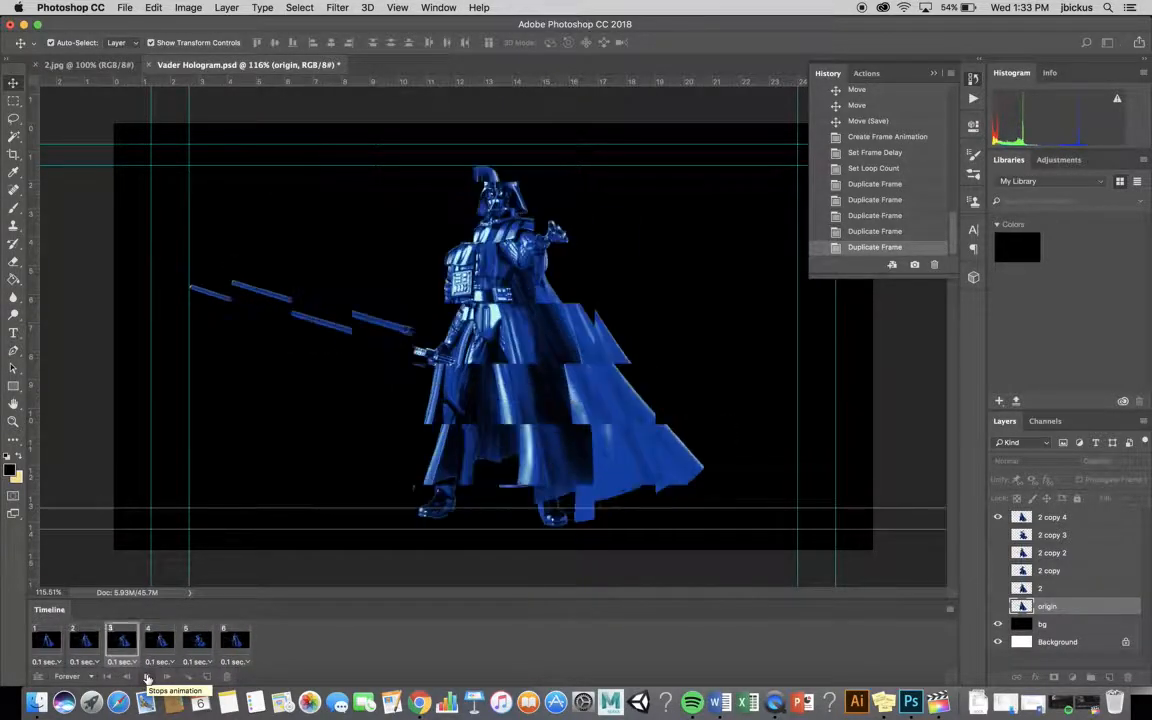
click(147, 677)
Step: Duplicate the first frame, place the copy as frame 3, and shift its Vader figure slightly left
click(42, 641)
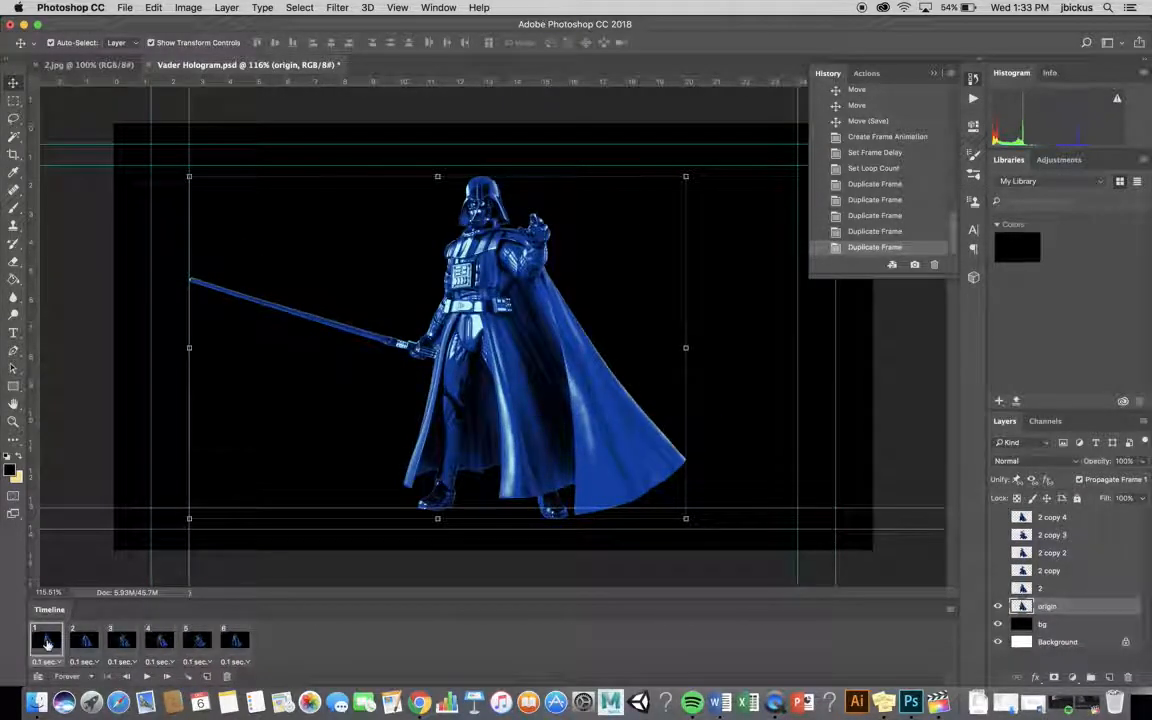
click(205, 677)
drag(94, 646, 135, 642)
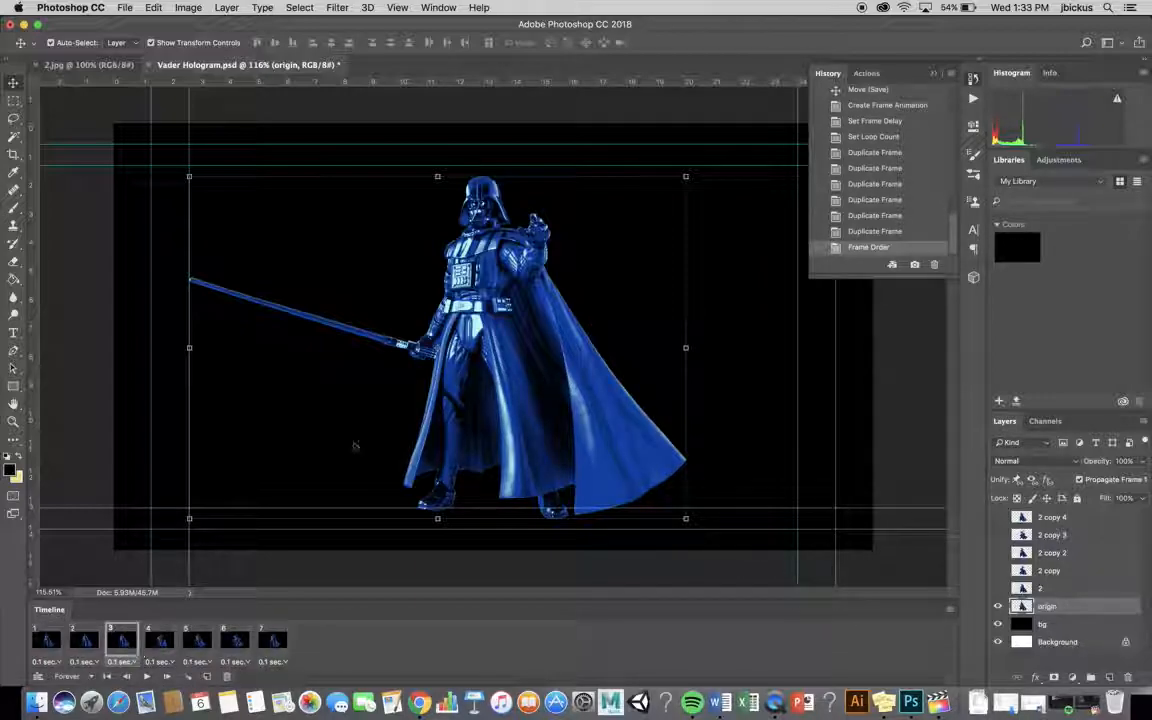
drag(514, 323, 507, 323)
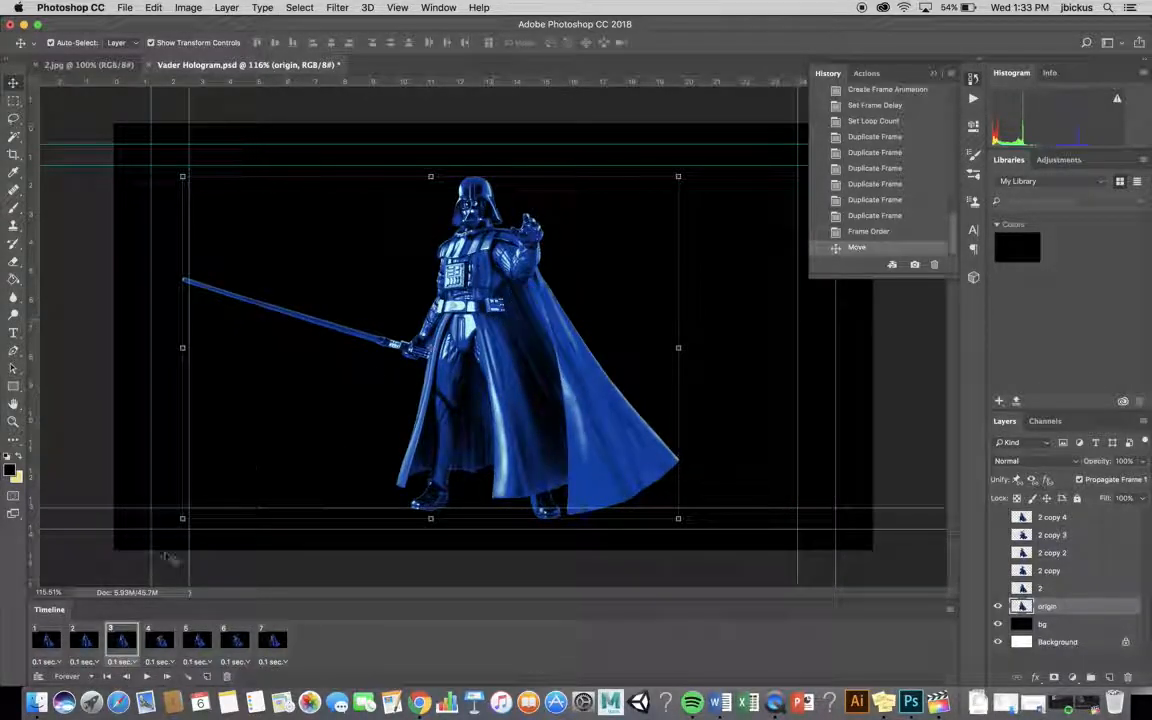
Step: Duplicate the shifted frame, place the copy as frame 6, and move its figure slightly right
click(209, 678)
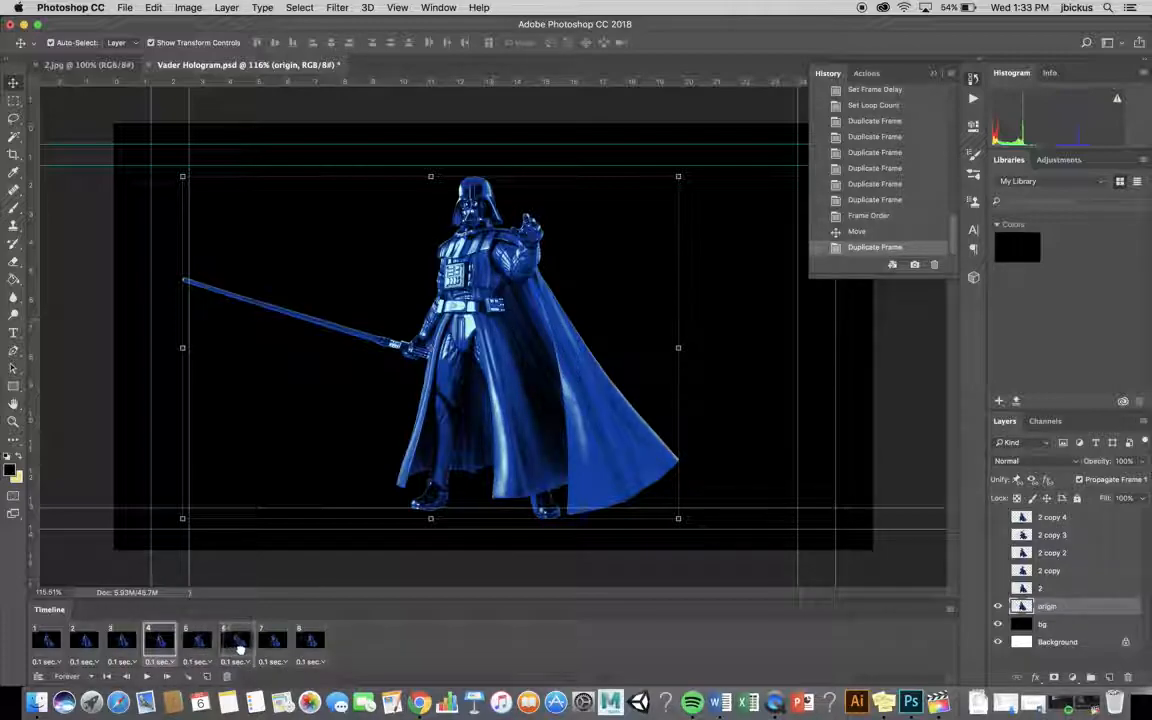
drag(240, 649, 240, 648)
drag(506, 375, 521, 375)
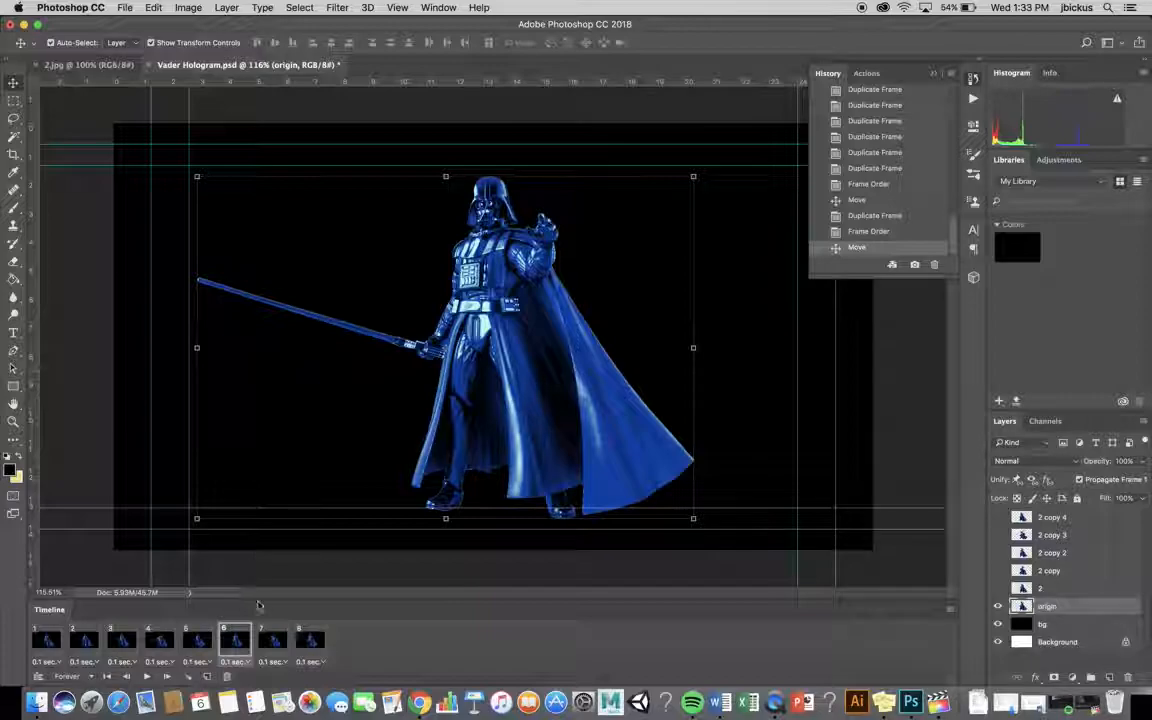
Step: Play the eight-frame animation to check the added position jitters, and stop it
click(146, 677)
click(147, 678)
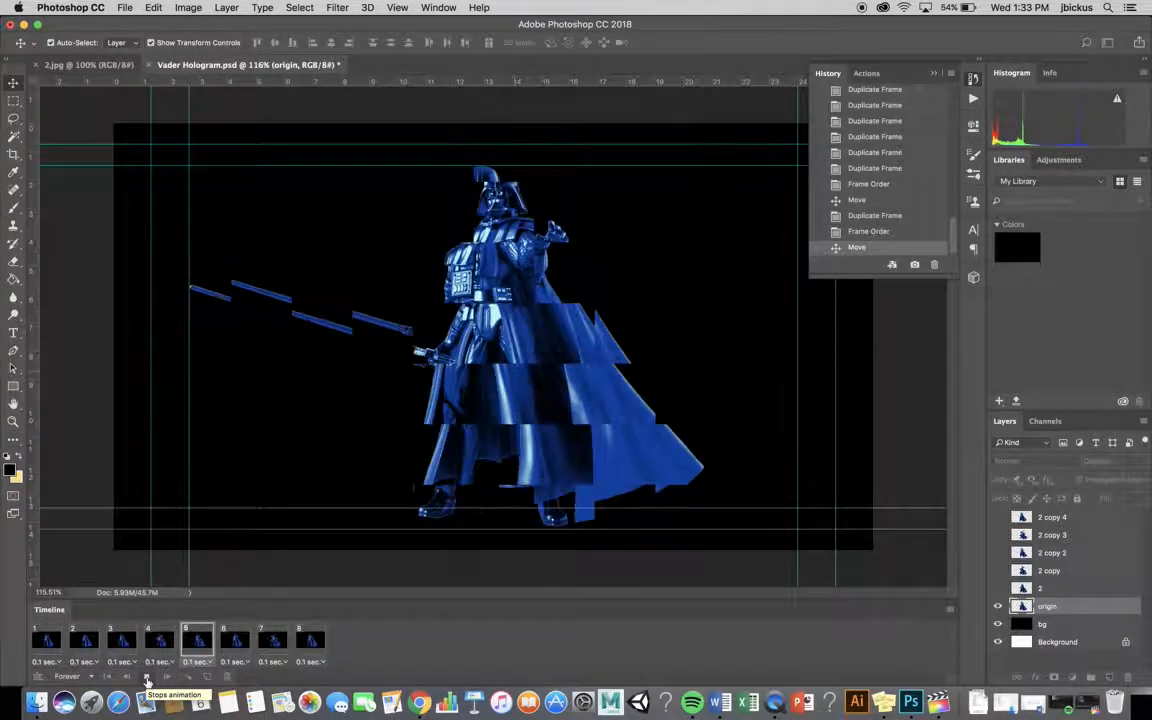
click(147, 678)
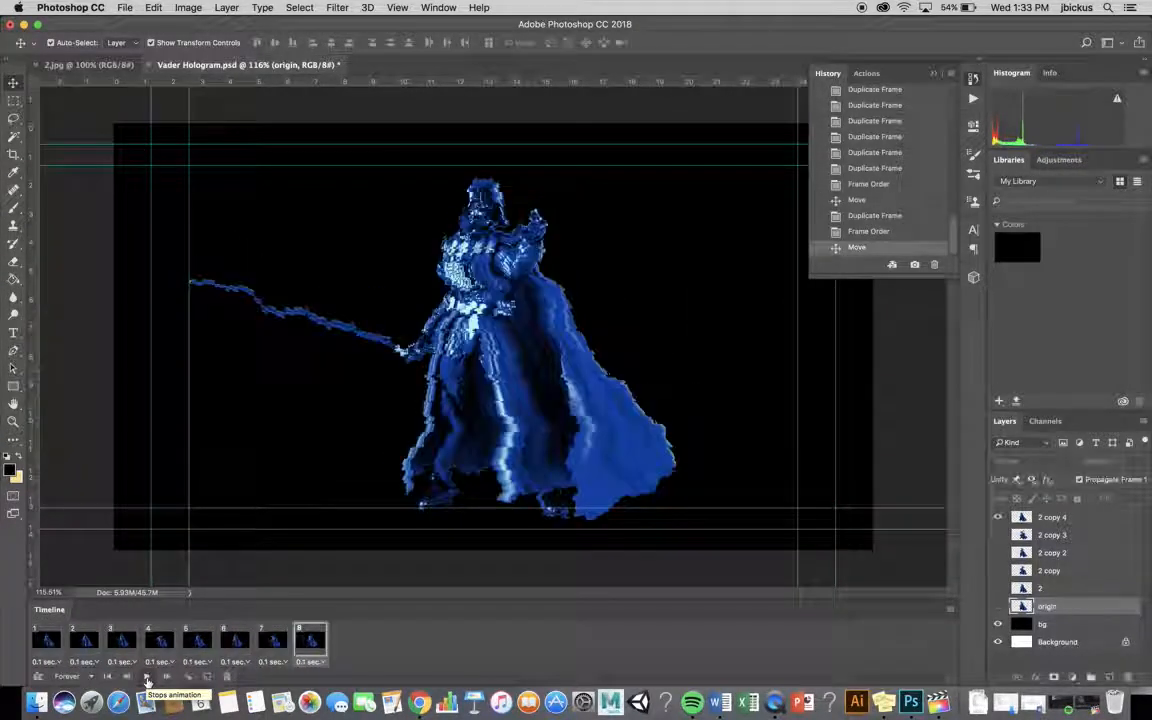
Step: Duplicate the first frame into the middle of the sequence, and place a copy of the last frame as frame 6
click(45, 640)
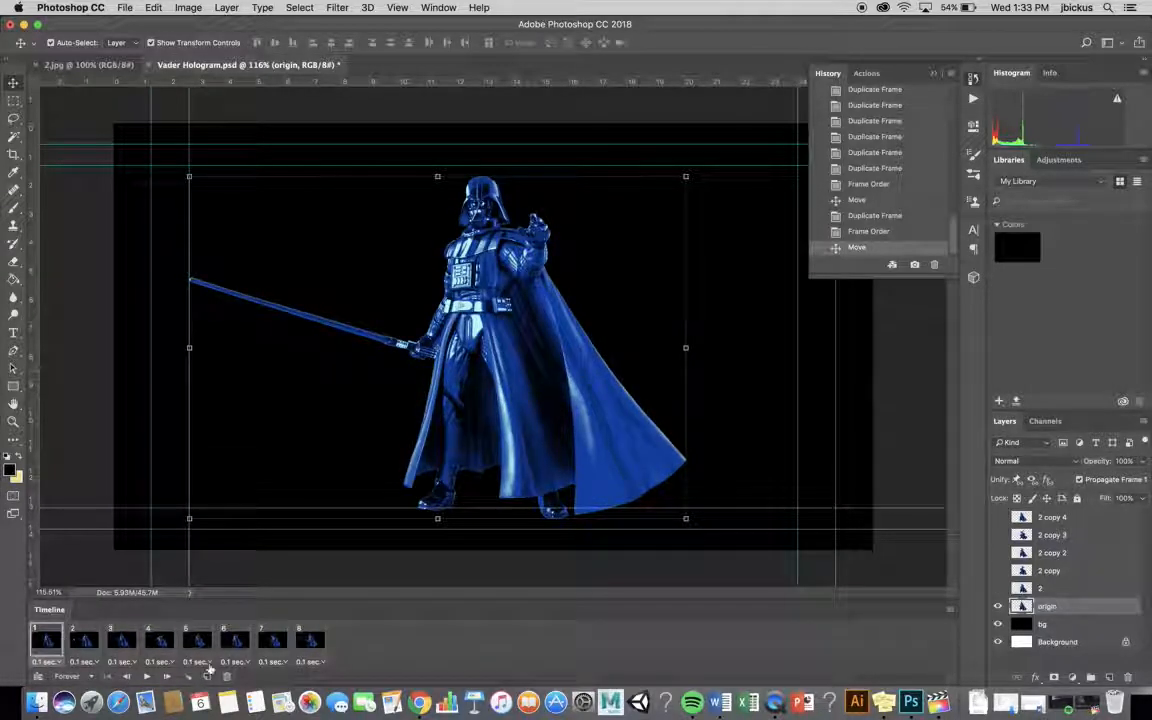
click(207, 677)
drag(88, 645, 195, 665)
click(354, 648)
click(208, 677)
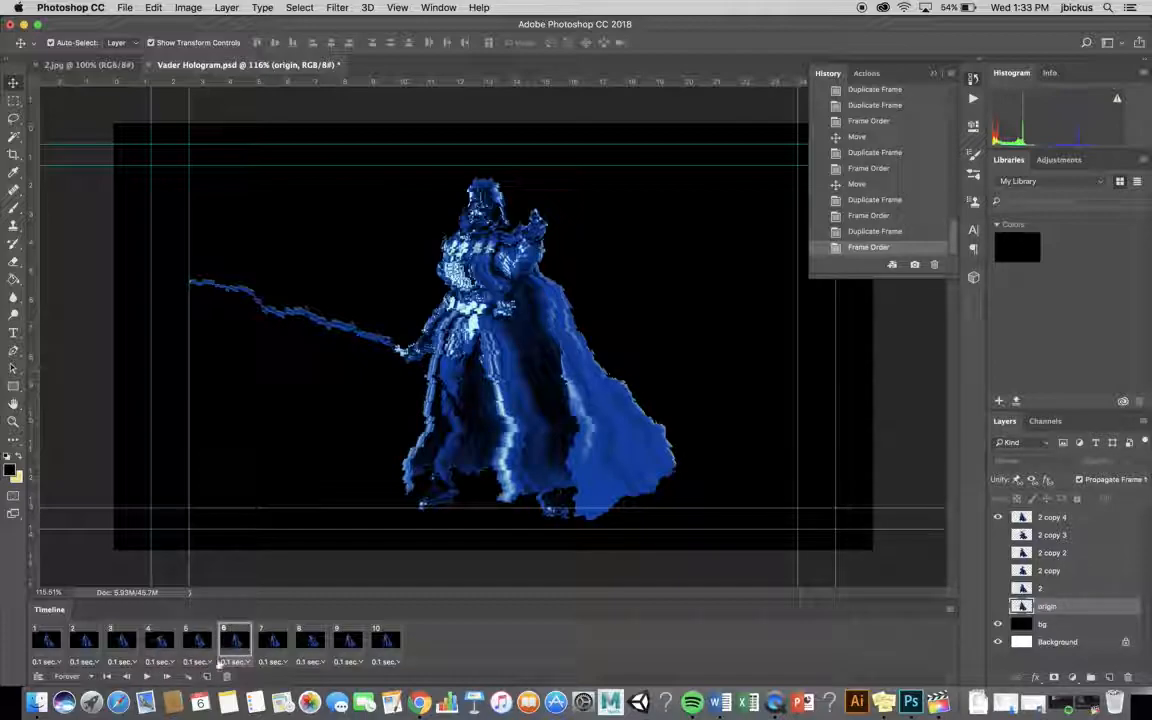
Step: Play the ten-frame animation to check it, stop it, and save the document
click(149, 677)
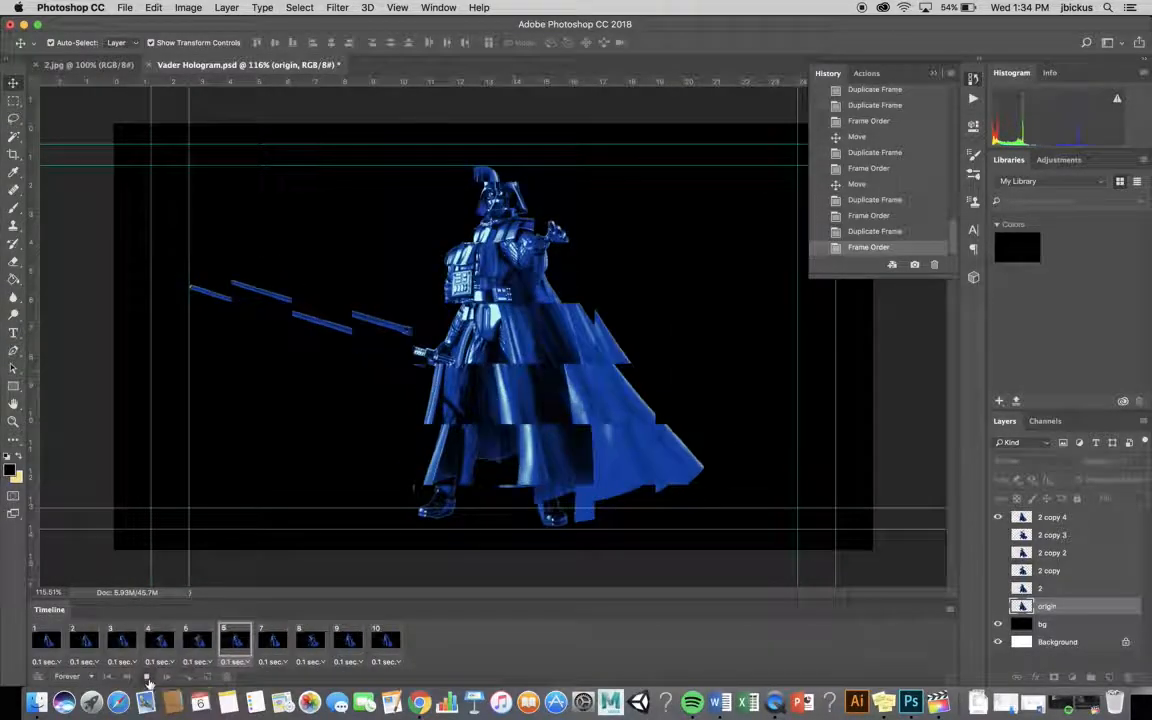
click(149, 677)
key(super+s)
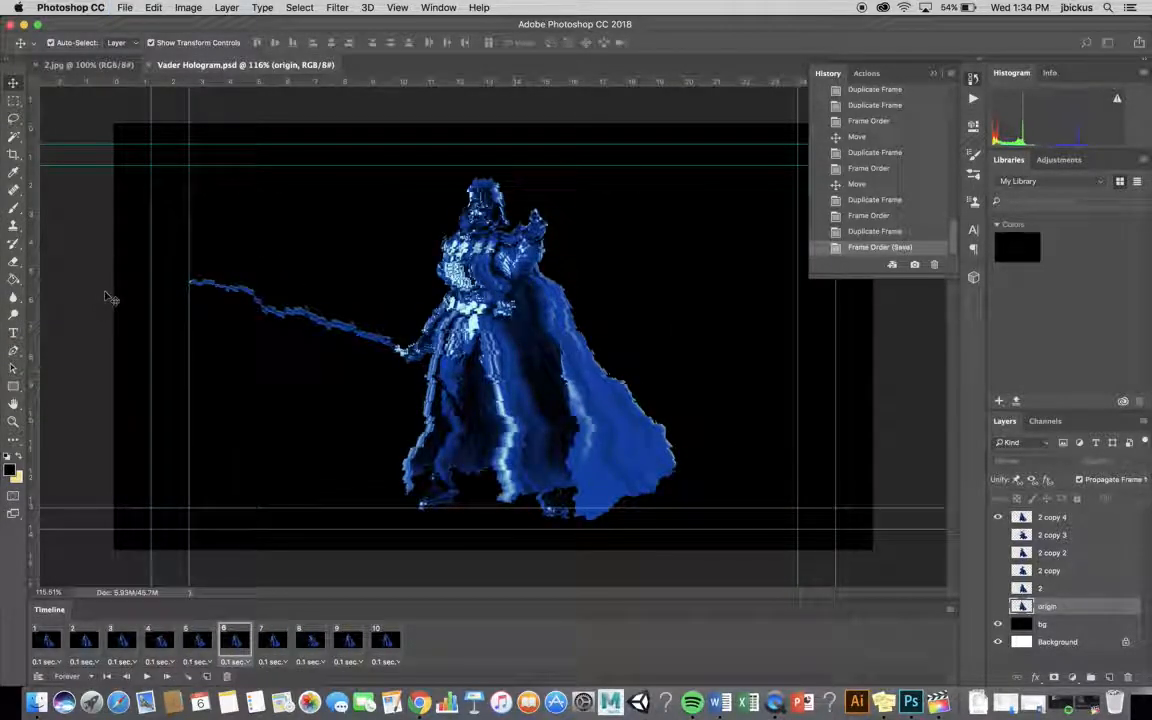
Step: Render all frames as Vader Hologram.mp4 to the Desktop in H.264, High Quality, 1920 x 1080 at 30 fps
click(104, 6)
mouse_move(125, 7)
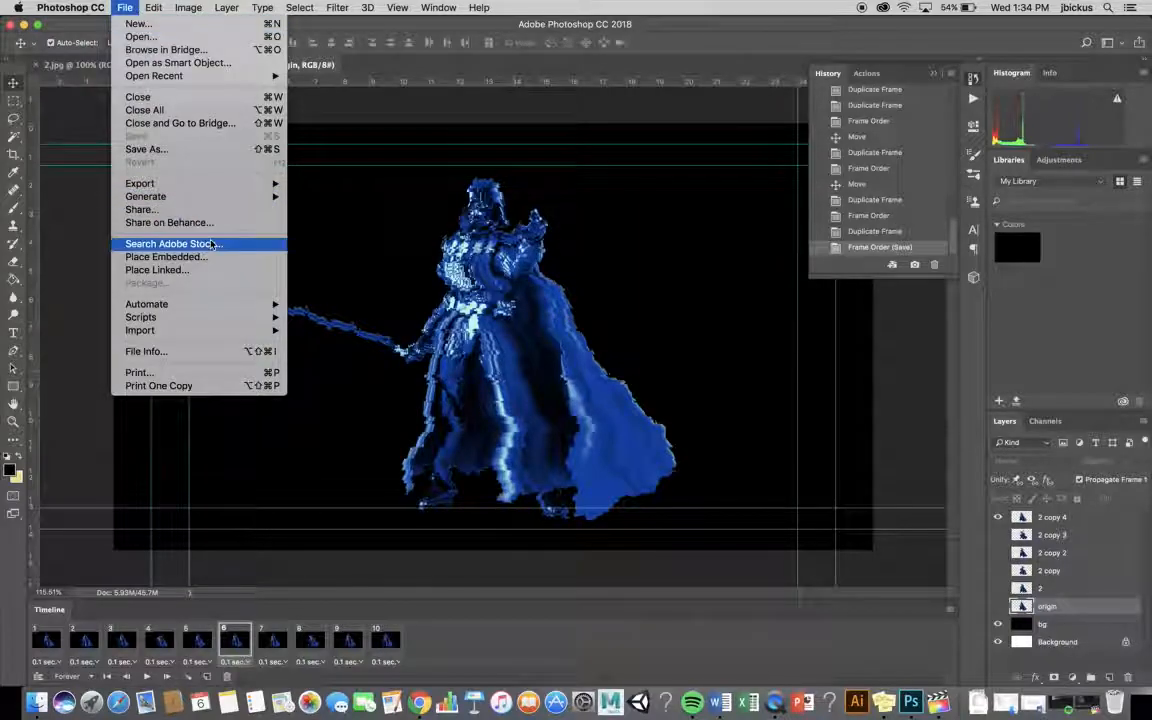
mouse_move(200, 183)
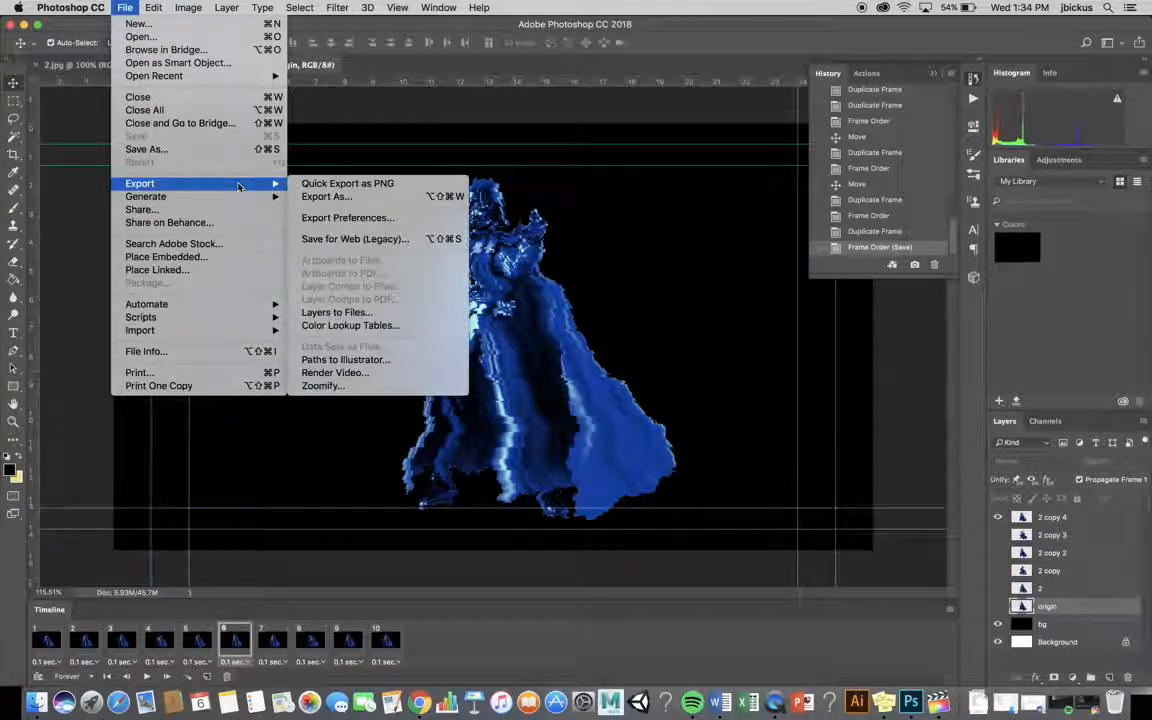
click(362, 374)
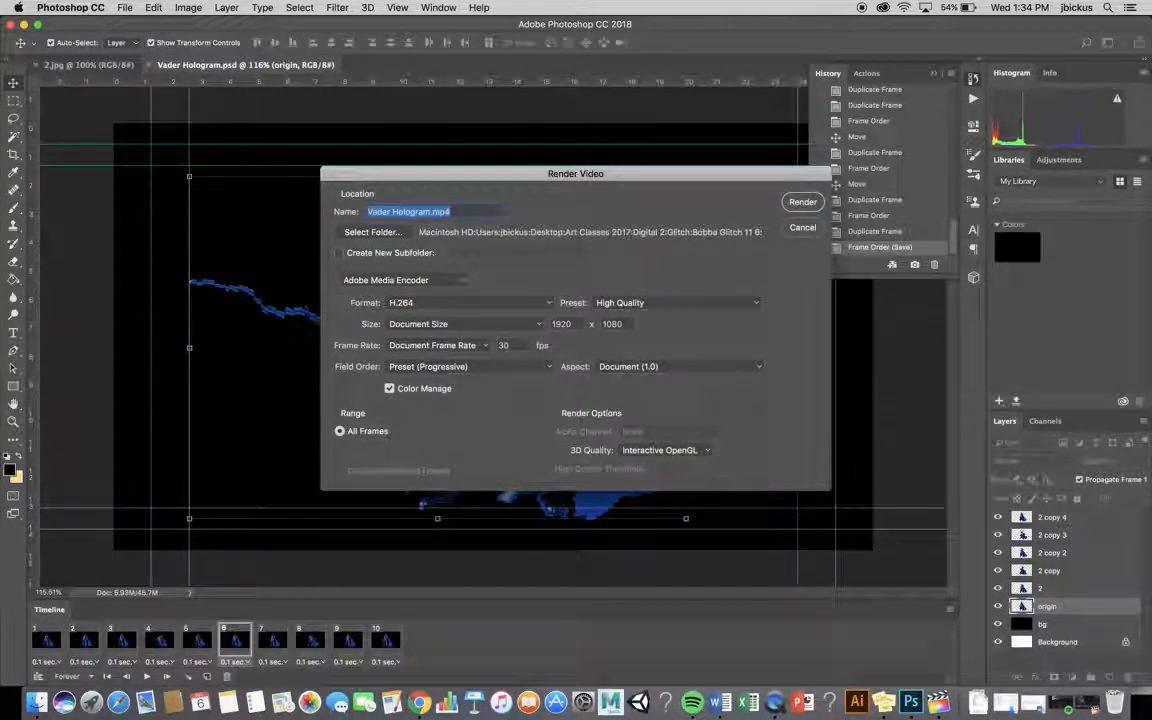
click(372, 232)
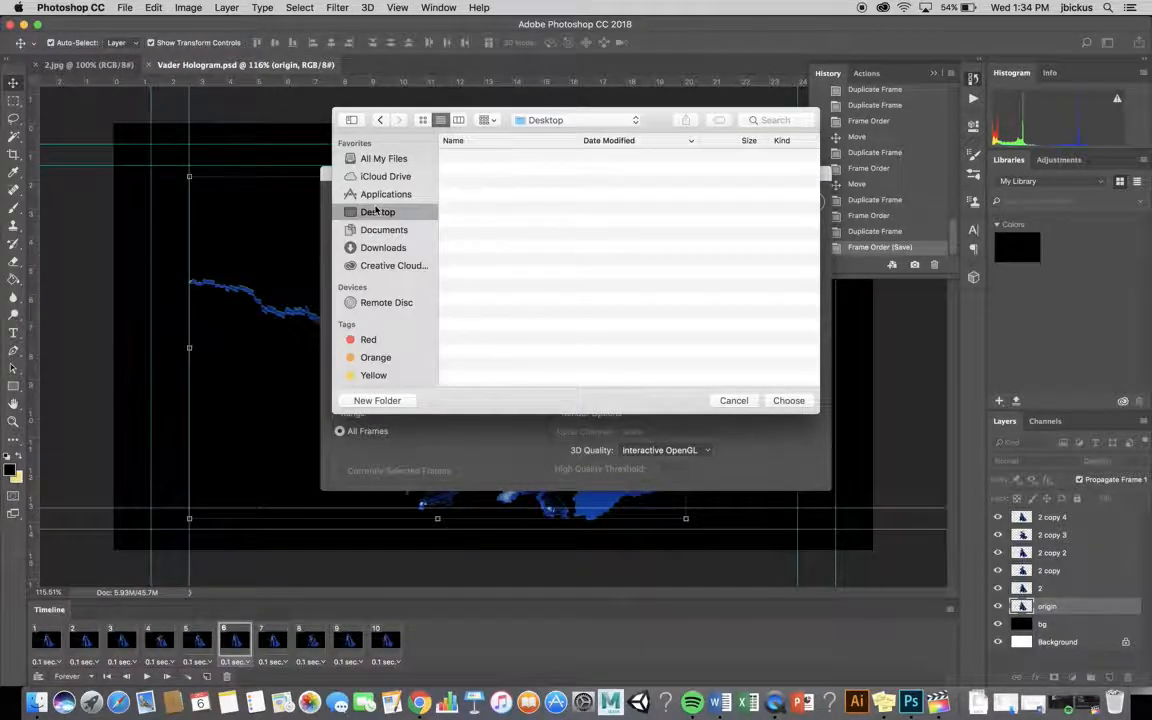
click(784, 400)
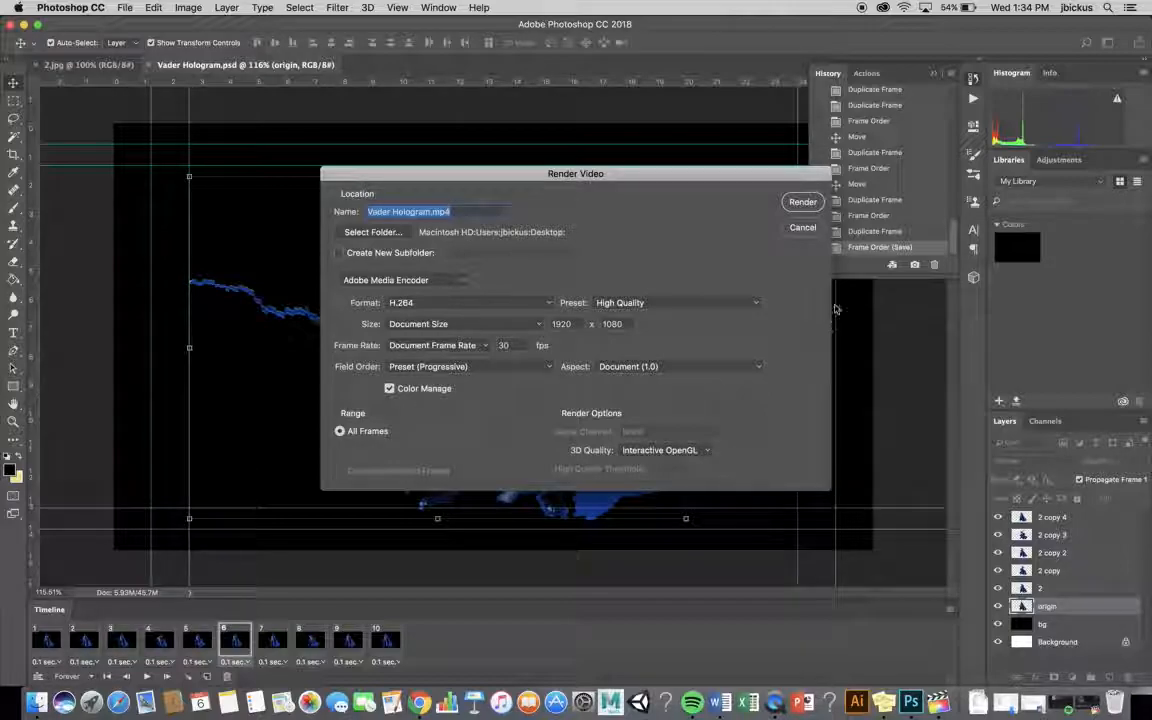
click(812, 201)
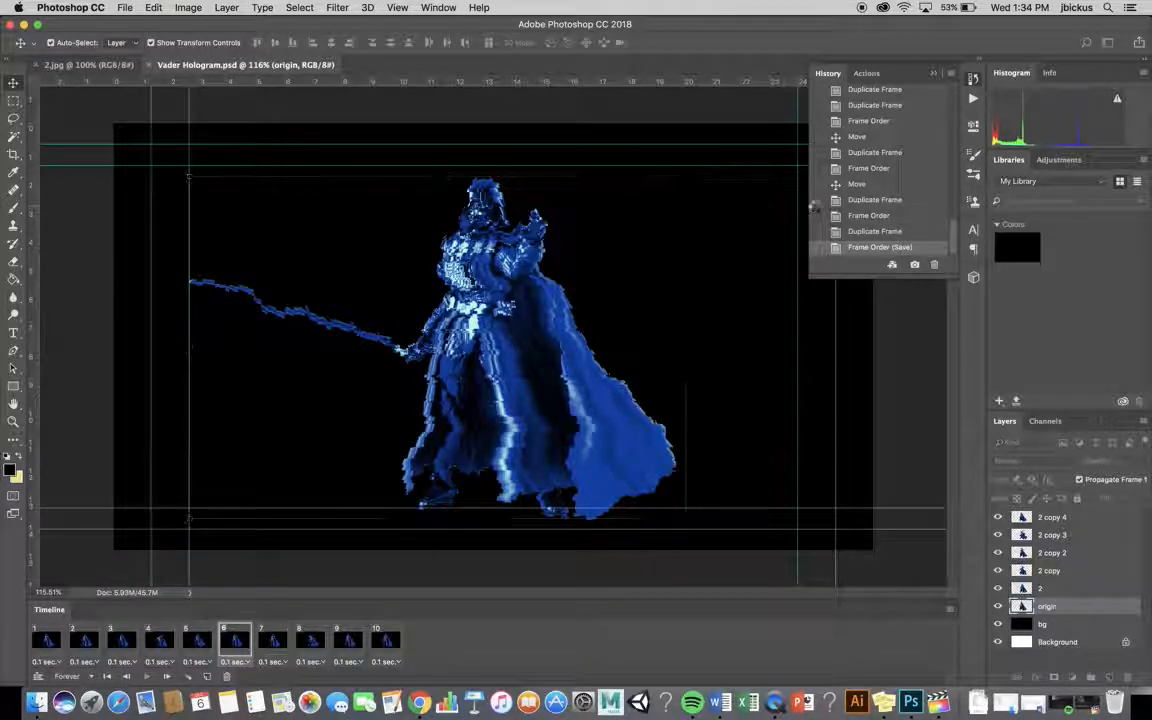
Step: Minimize the open windows and preview the rendered Vader Hologram.mp4 from the Desktop with Quick Look
click(24, 24)
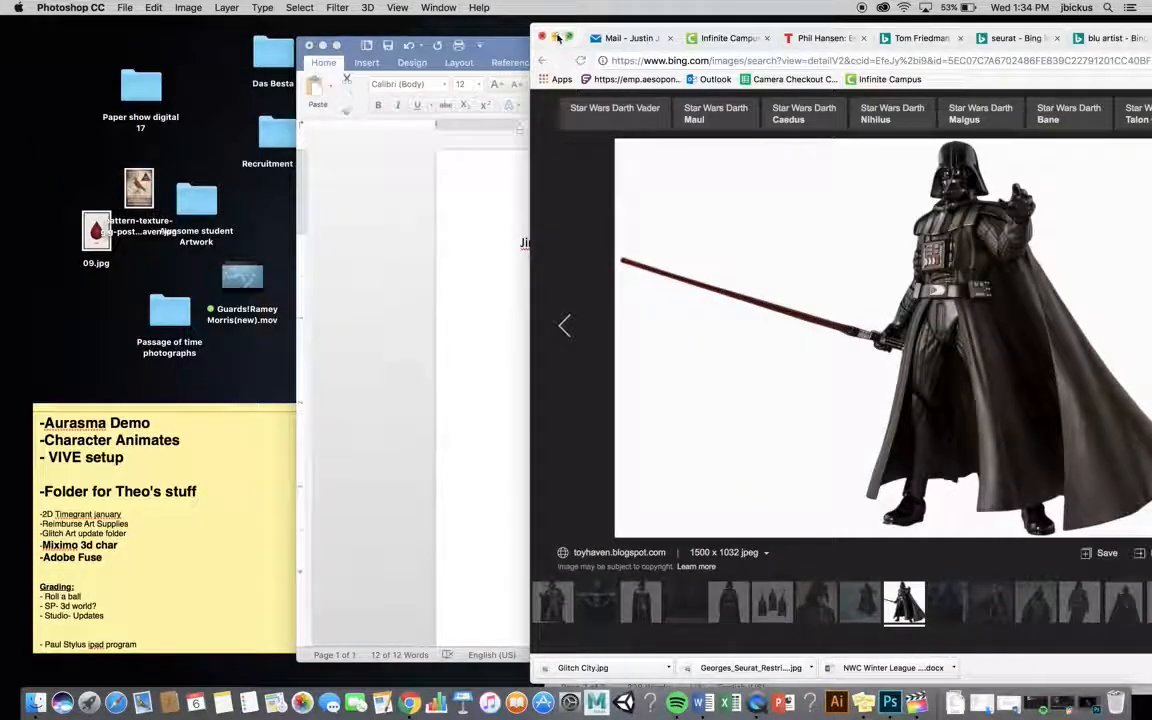
click(555, 37)
click(322, 45)
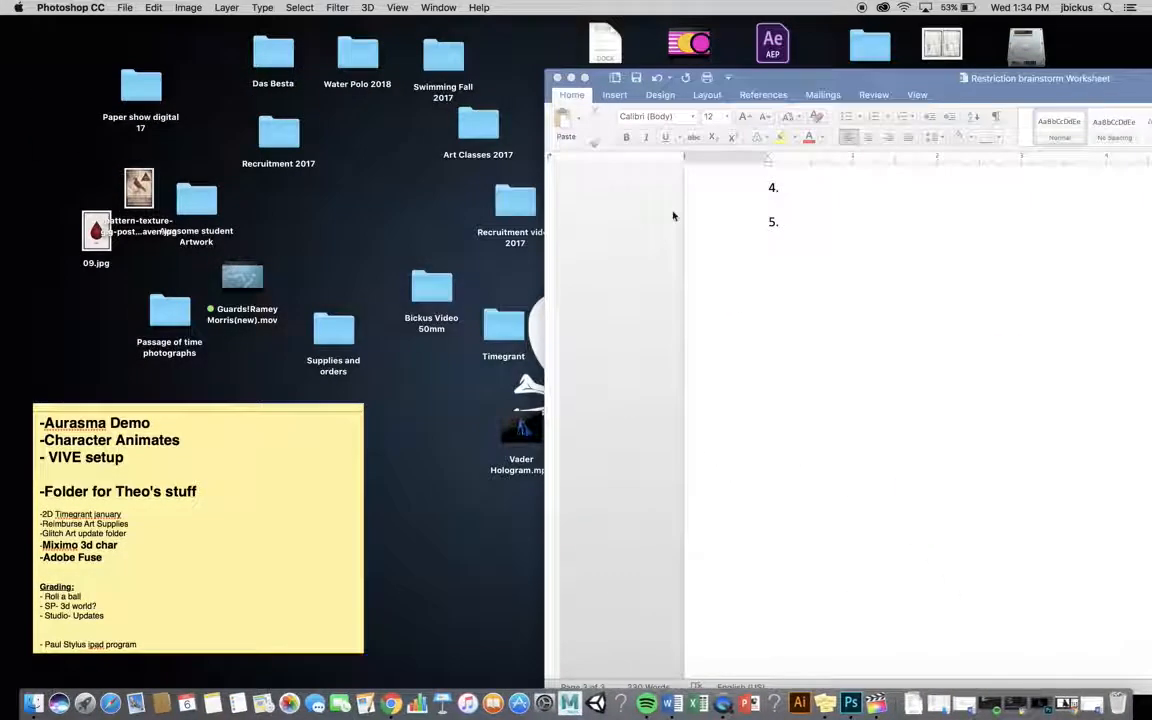
click(570, 78)
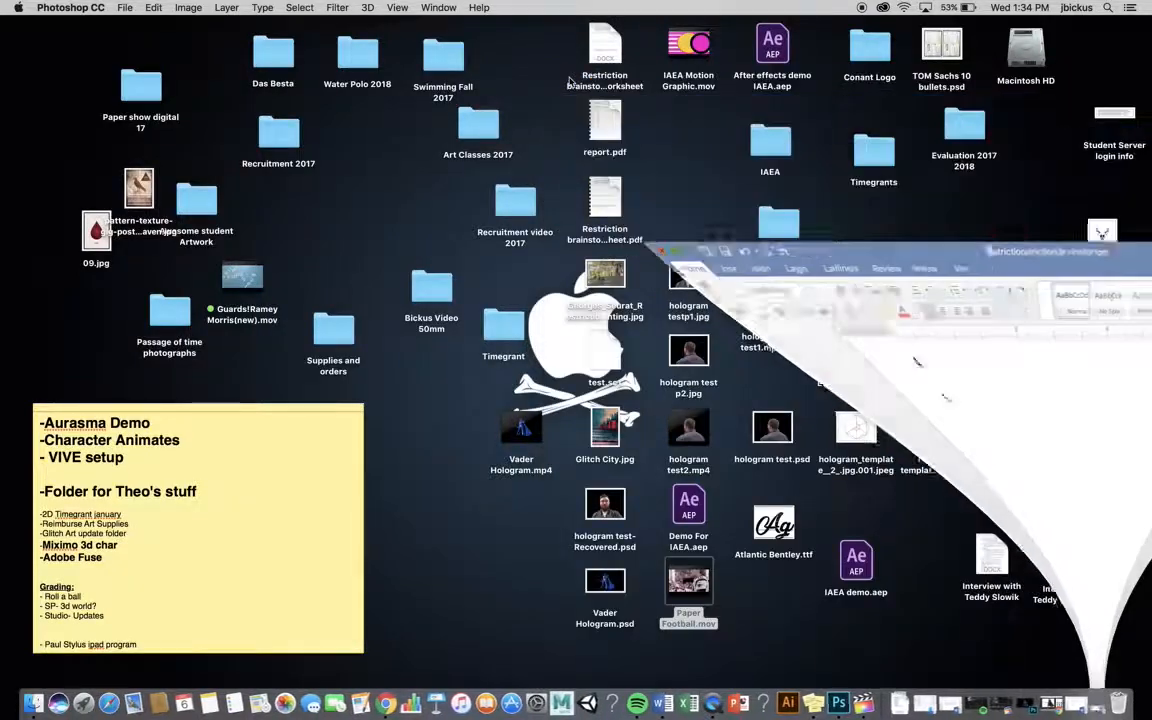
click(535, 433)
key(space)
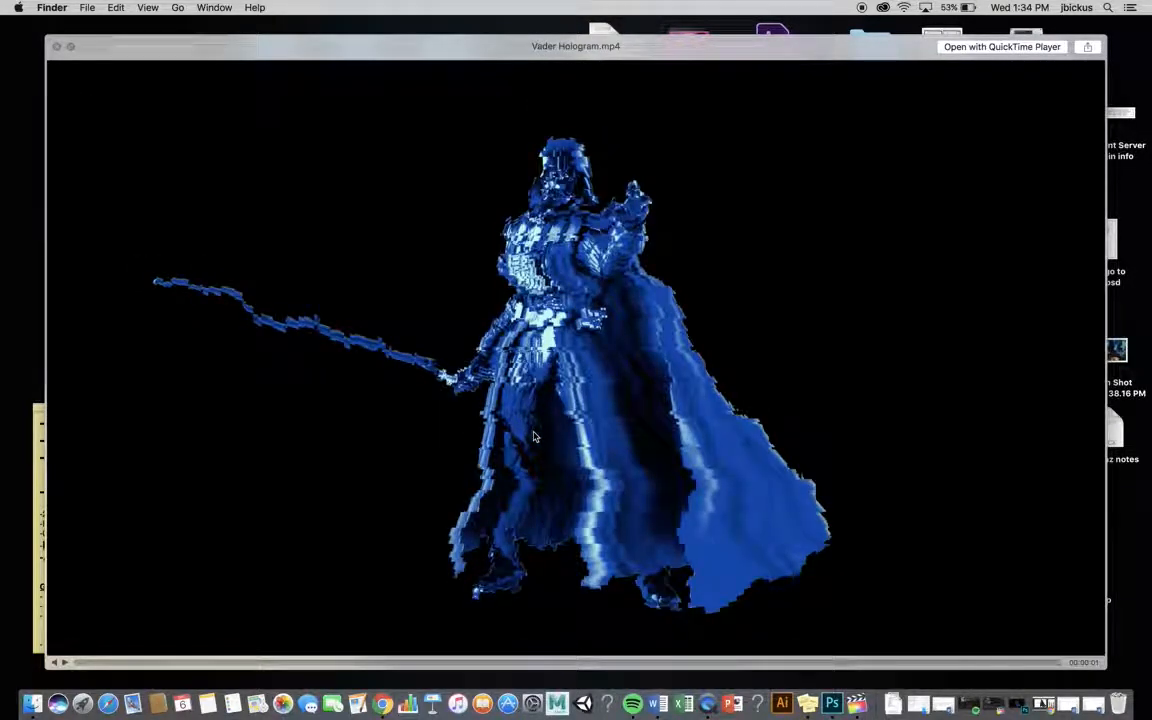
key(space)
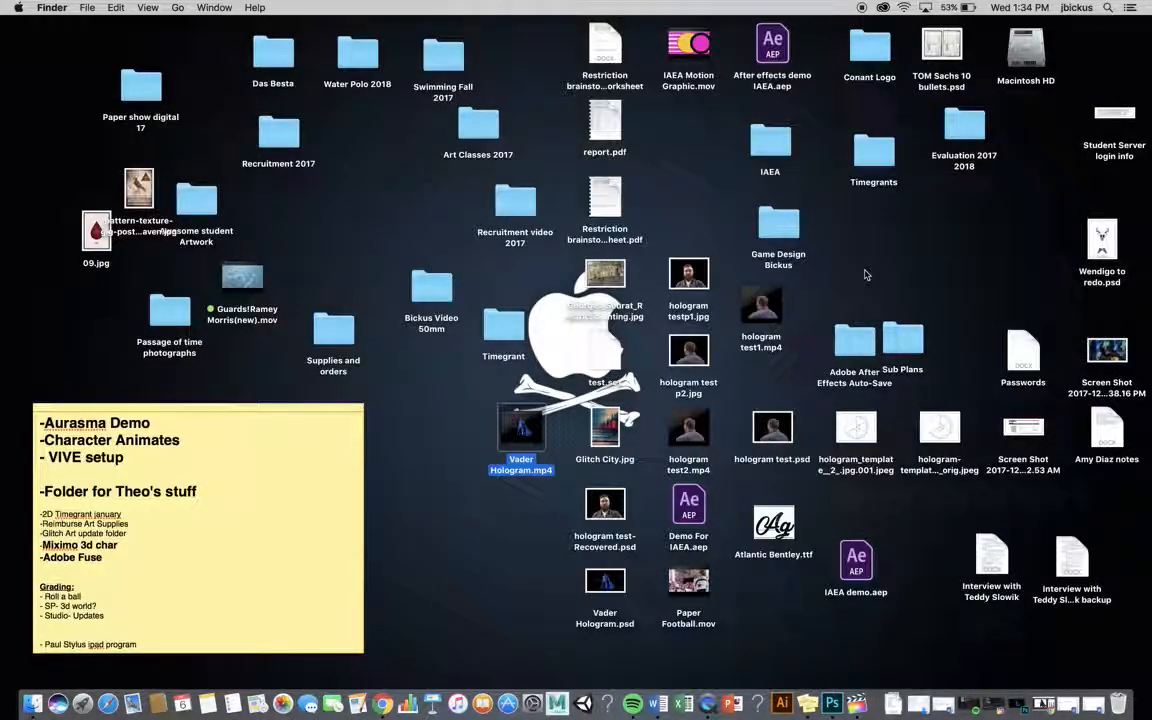